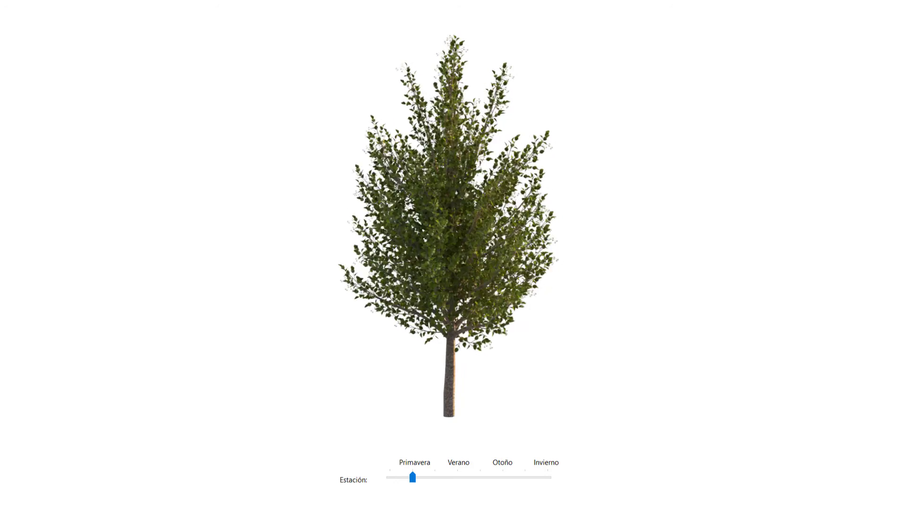
# - Move the season preview from spring to autumn foliage, then to winter's bare branches
pyautogui.moveTo(413, 479); pyautogui.dragTo(496, 481)
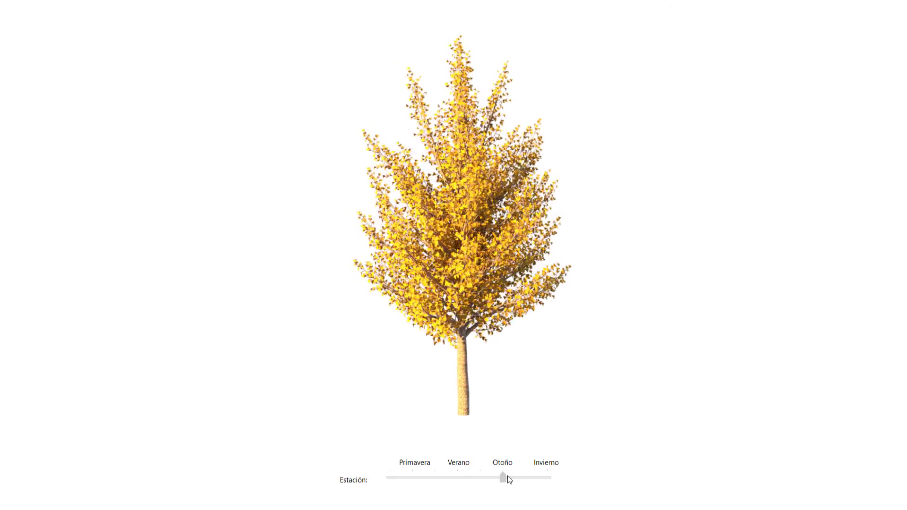
pyautogui.moveTo(496, 480); pyautogui.dragTo(547, 478)
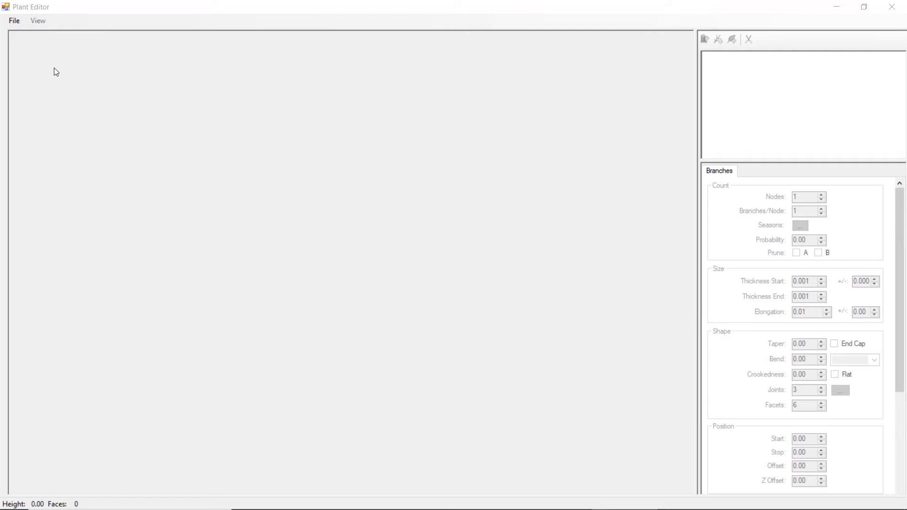
# - Create a new plant 'Tilia cordata' based on the Standard tree template
pyautogui.click(14, 21)
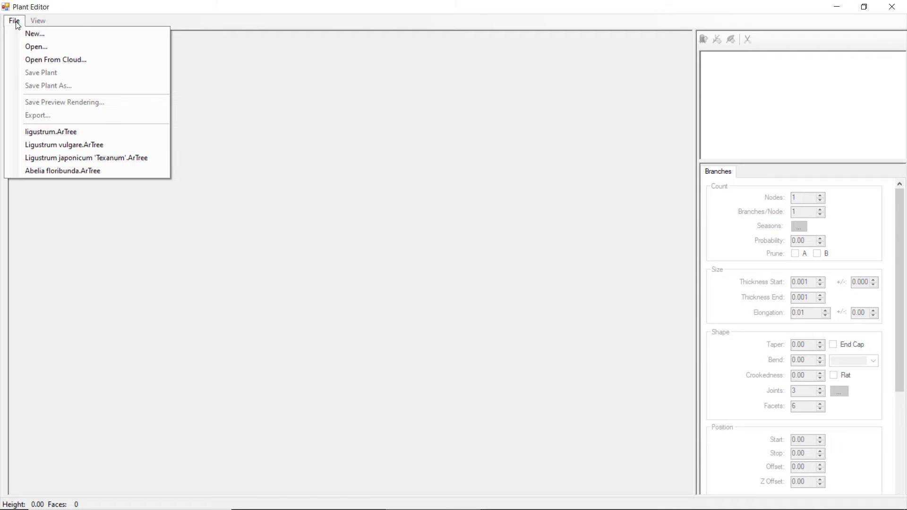
pyautogui.click(33, 41)
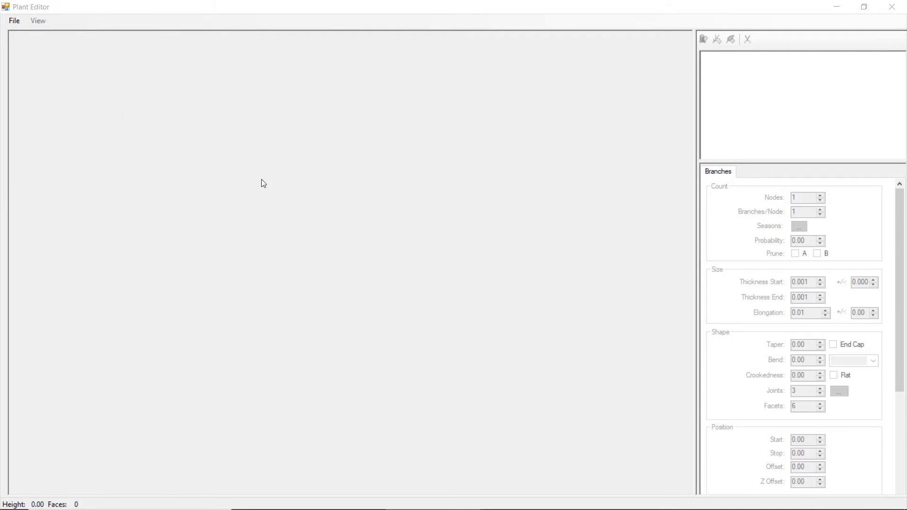
pyautogui.click(410, 120)
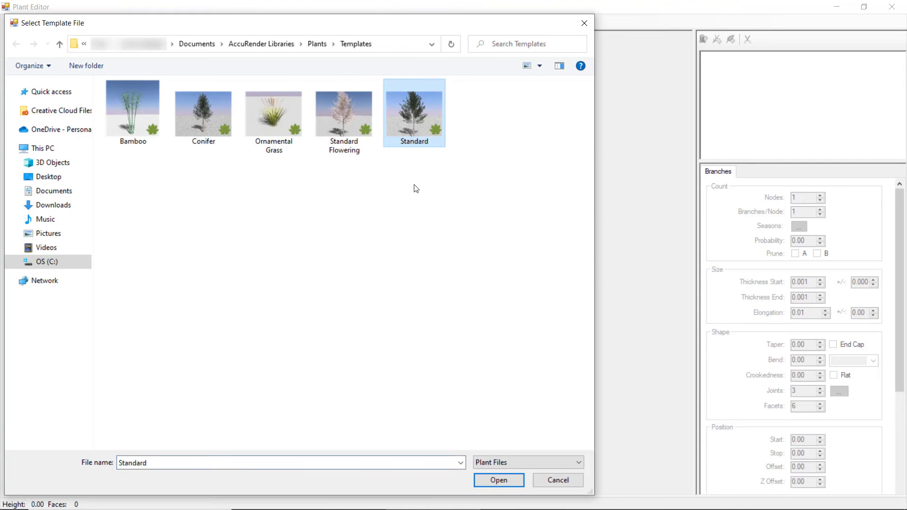
pyautogui.click(504, 478)
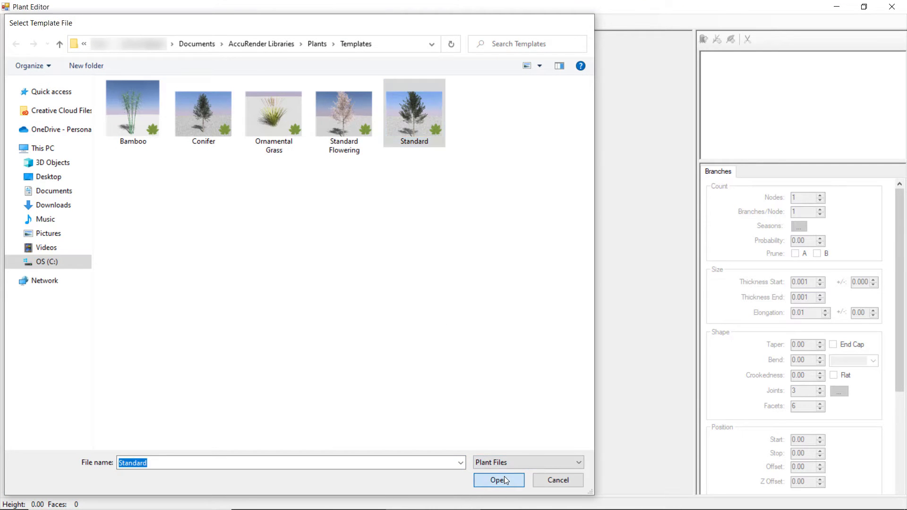
pyautogui.moveTo(378, 241); pyautogui.dragTo(278, 223)
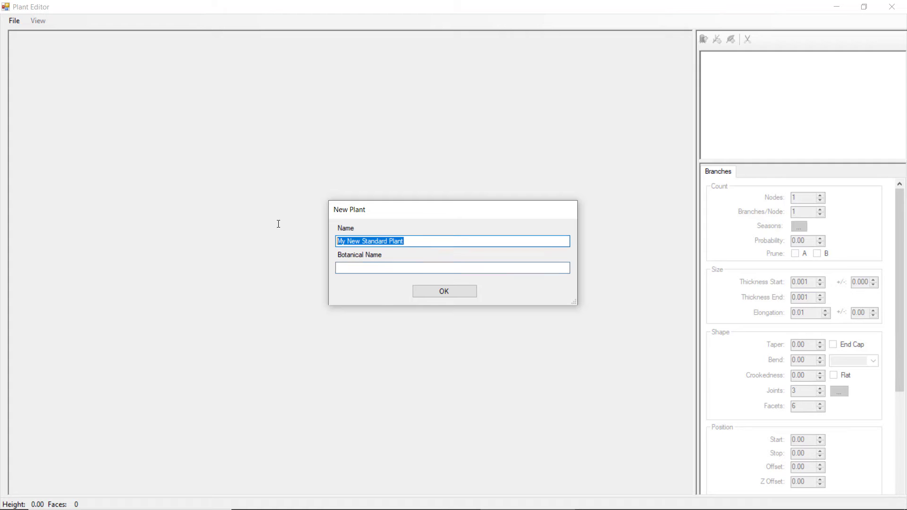
pyautogui.write('Tilia cordata')
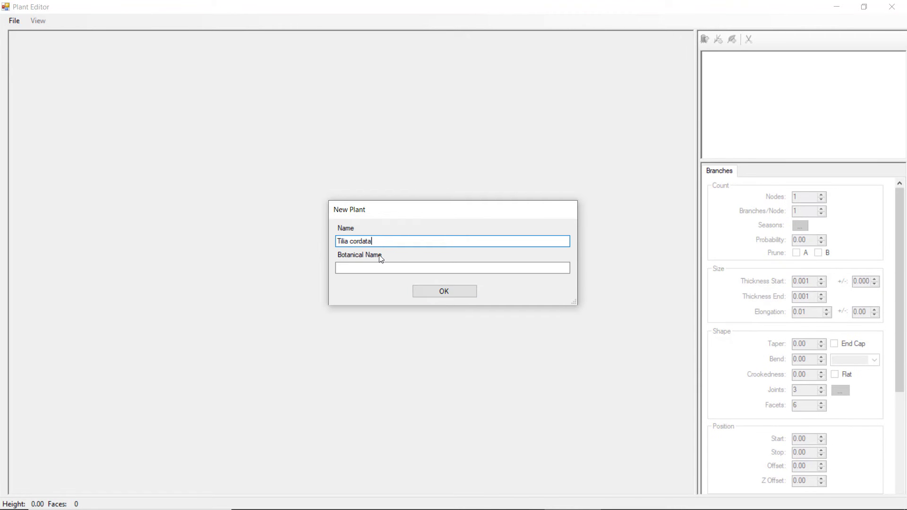
pyautogui.click(442, 292)
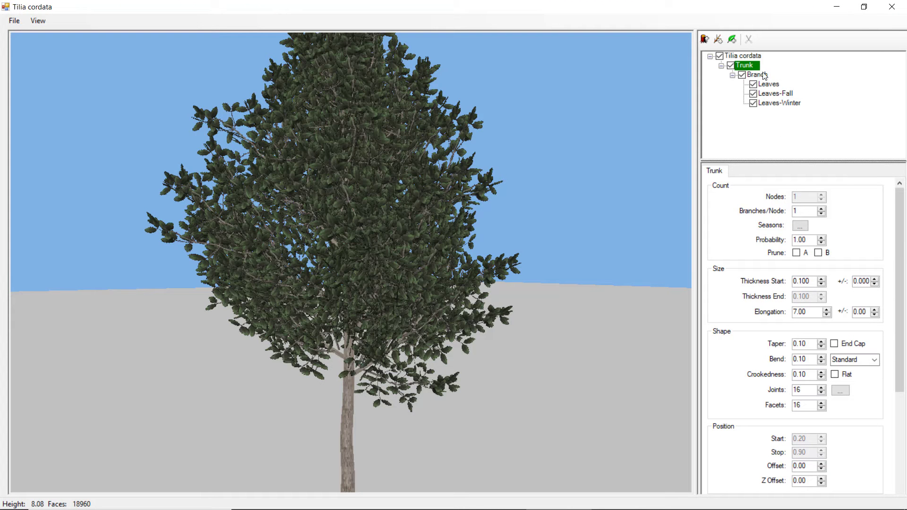
# - Delete the Leaves-Fall and Leaves-Winter components and hide the remaining Leaves layer
pyautogui.scroll(-3, 381, 319)
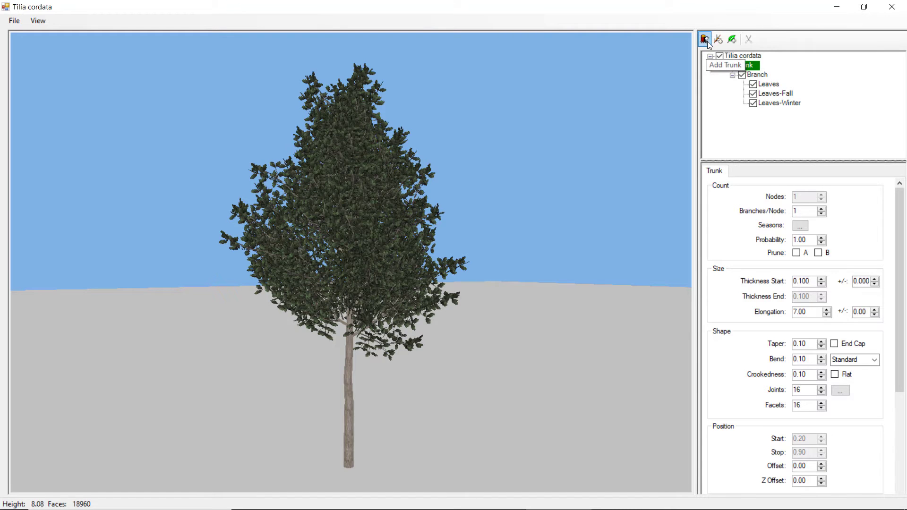
pyautogui.click(775, 93)
pyautogui.click(749, 40)
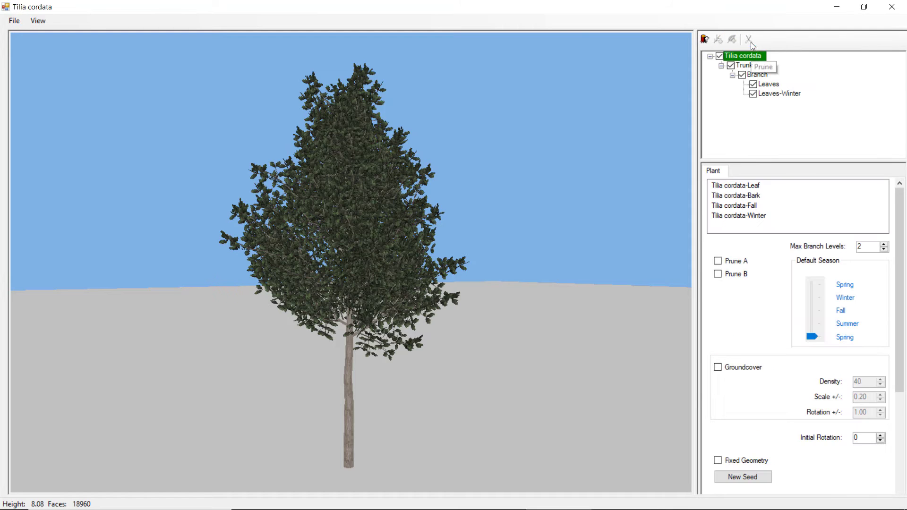
pyautogui.click(781, 94)
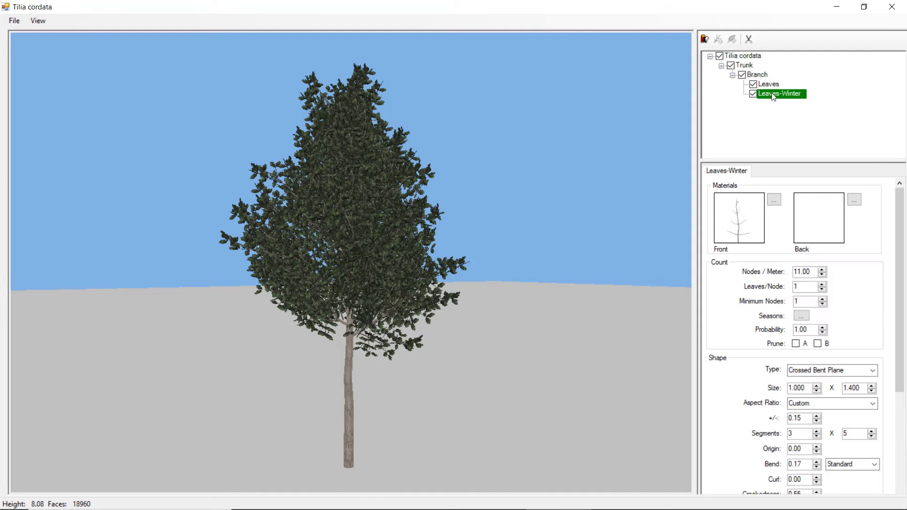
pyautogui.click(750, 42)
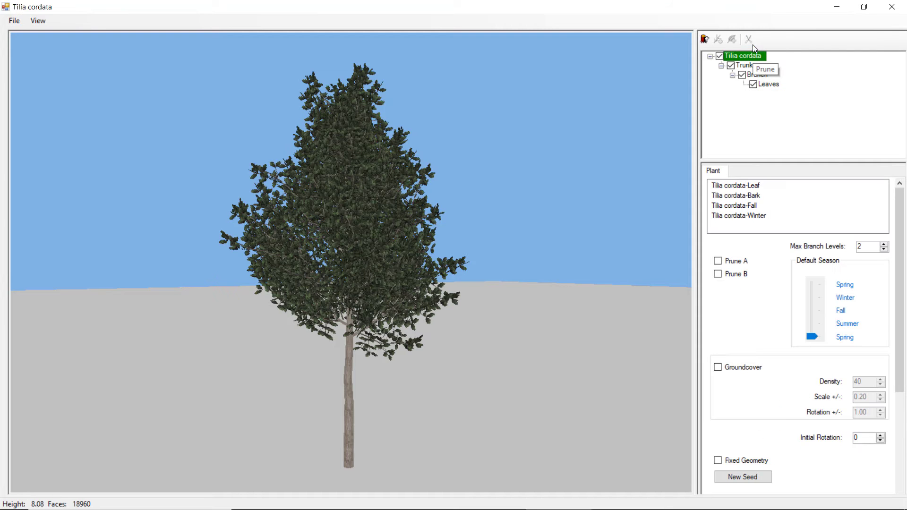
pyautogui.click(753, 85)
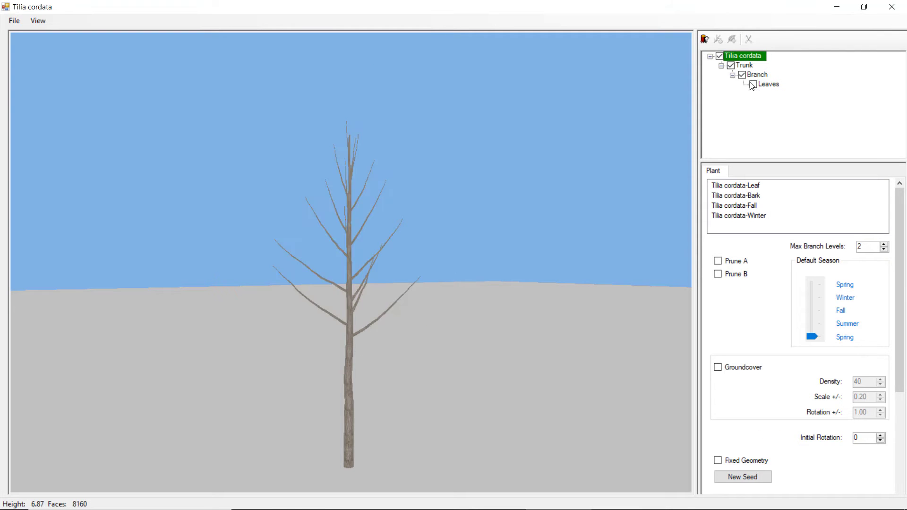
pyautogui.click(742, 75)
pyautogui.click(745, 66)
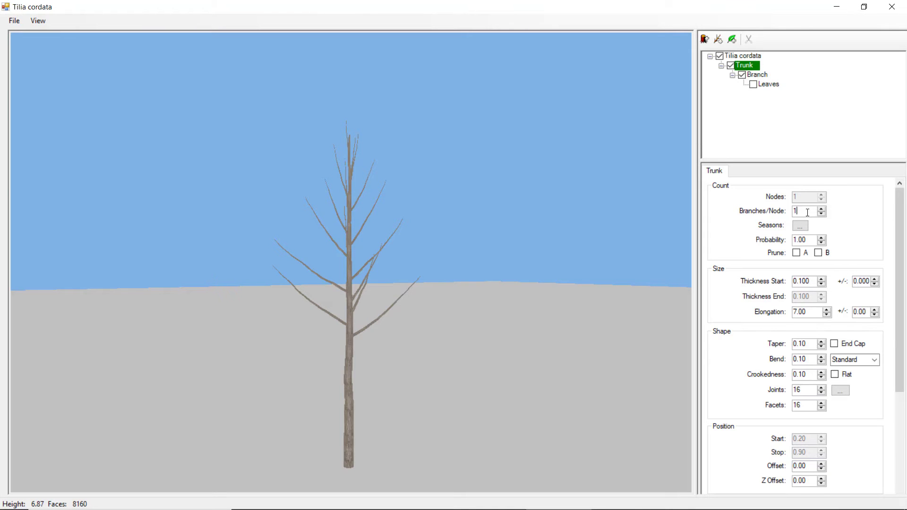
# - Test trunk probability at 0, which removes the trunk, then restore it to 1
pyautogui.moveTo(808, 213); pyautogui.dragTo(787, 211)
pyautogui.click(807, 239)
pyautogui.doubleClick(807, 240)
pyautogui.write('0')
pyautogui.press('Return')
pyautogui.doubleClick(807, 240)
pyautogui.write('1')
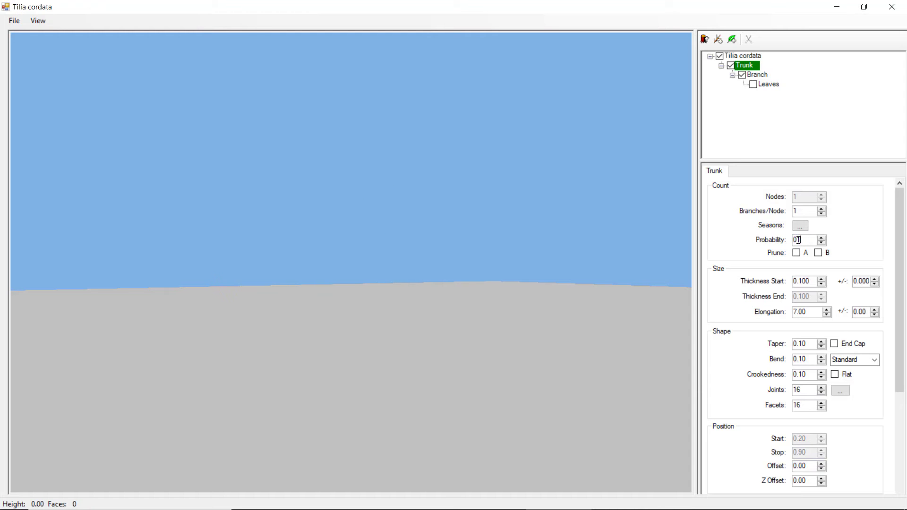
pyautogui.press('Return')
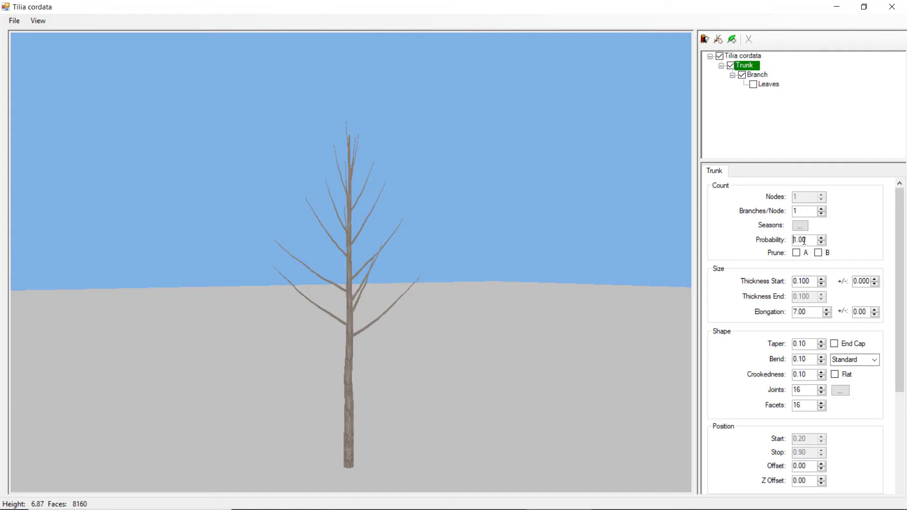
# - Set the trunk's starting thickness to 0.130 and elongation to 6.00
pyautogui.click(810, 285)
pyautogui.moveTo(811, 283); pyautogui.dragTo(783, 279)
pyautogui.write('0.')
pyautogui.write('130')
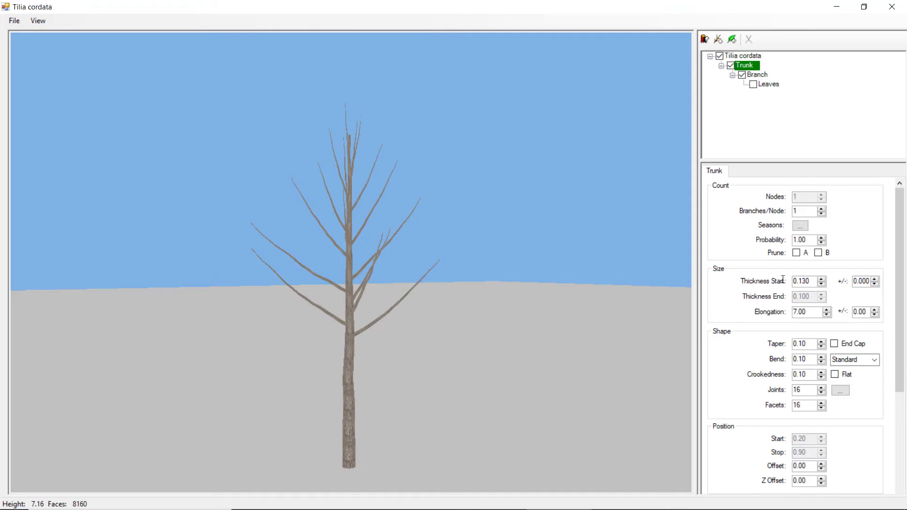
pyautogui.moveTo(809, 315); pyautogui.dragTo(787, 314)
pyautogui.write('66')
pyautogui.press('BackSpace')
pyautogui.press('Return')
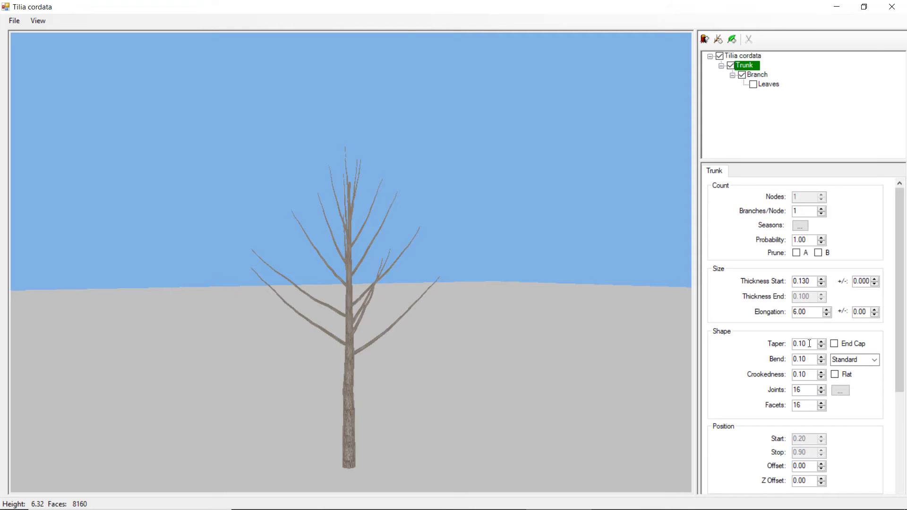
# - Try a trunk taper of 1, then restore it to 0.10
pyautogui.moveTo(808, 344); pyautogui.dragTo(787, 345)
pyautogui.write('1')
pyautogui.press('Return')
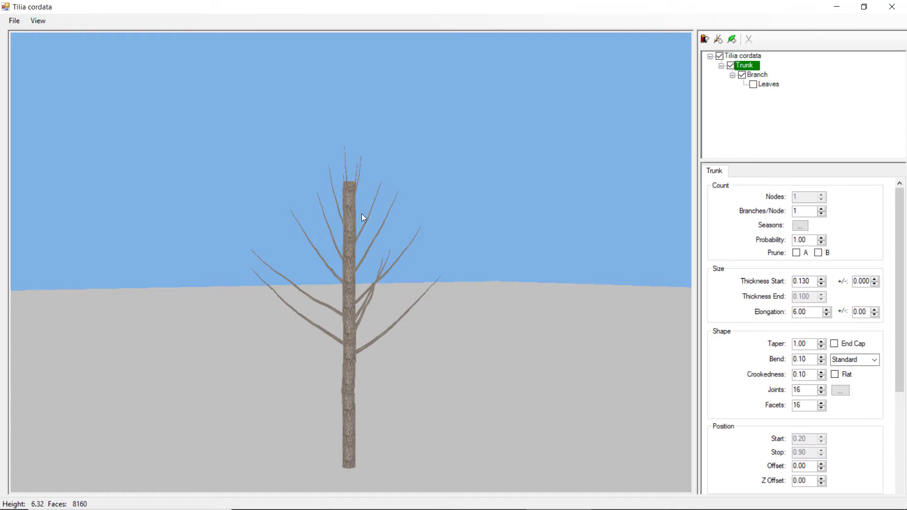
pyautogui.moveTo(807, 343); pyautogui.dragTo(789, 347)
pyautogui.write('0.1')
pyautogui.press('Return')
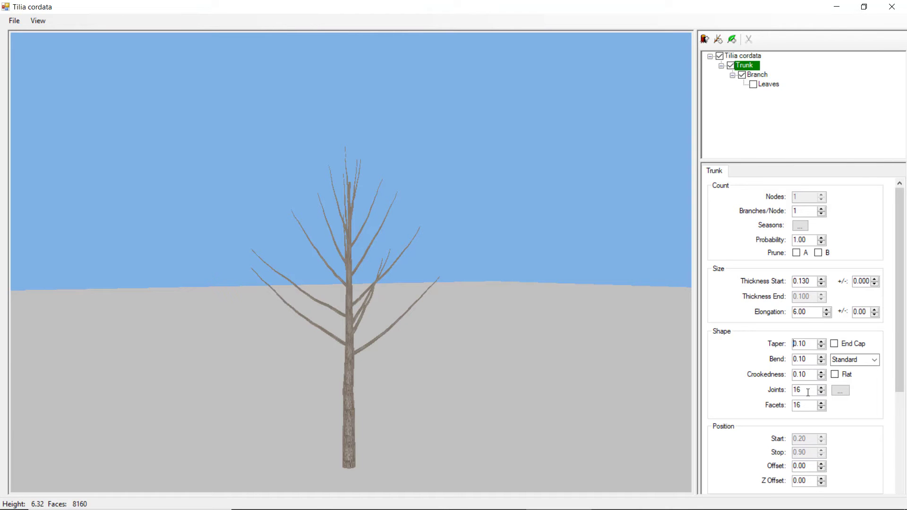
# - Compare 8 and 20 trunk facets in the wireframe, settling on 8
pyautogui.moveTo(802, 405); pyautogui.dragTo(785, 405)
pyautogui.write('8')
pyautogui.press('Return')
pyautogui.moveTo(387, 435); pyautogui.dragTo(358, 396)
pyautogui.click(343, 430)
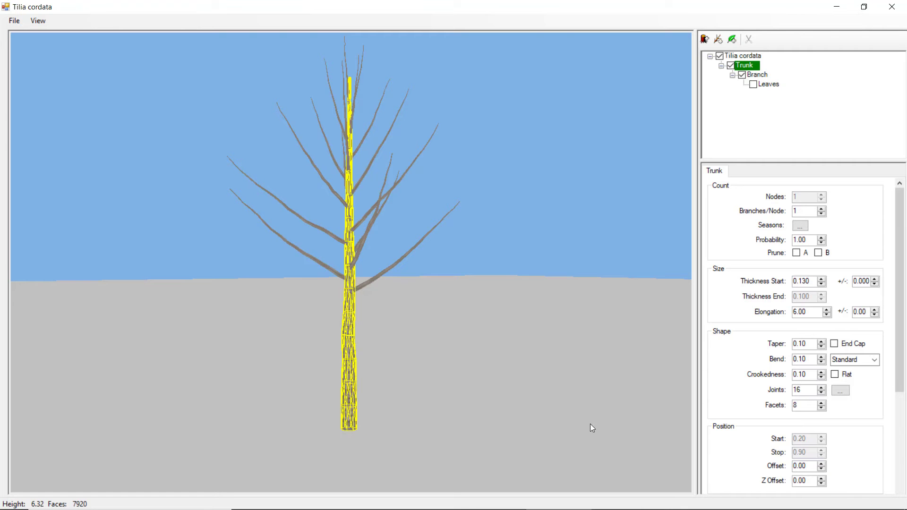
pyautogui.doubleClick(796, 406)
pyautogui.write('20')
pyautogui.press('Return')
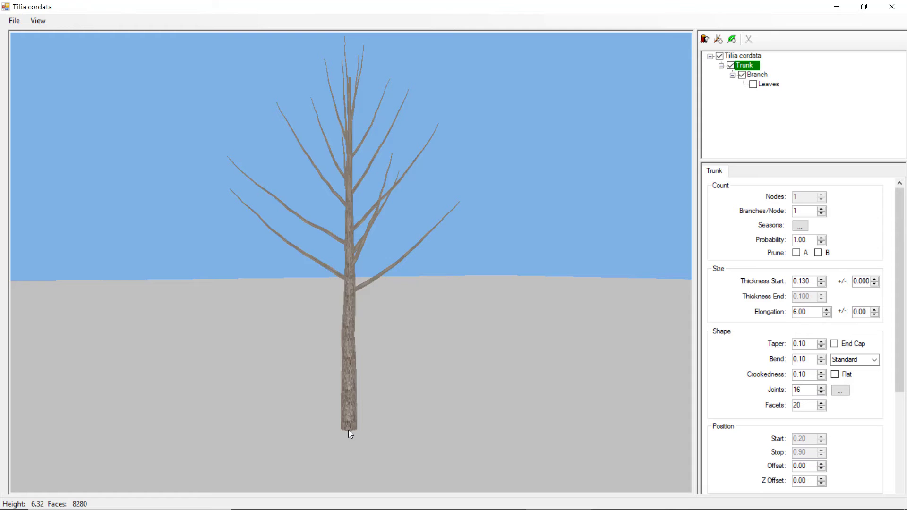
pyautogui.click(348, 429)
pyautogui.doubleClick(802, 405)
pyautogui.write('8')
pyautogui.press('Return')
# - Change the trunk joint count from 12 to 11
pyautogui.doubleClick(795, 390)
pyautogui.write('12')
pyautogui.press('Return')
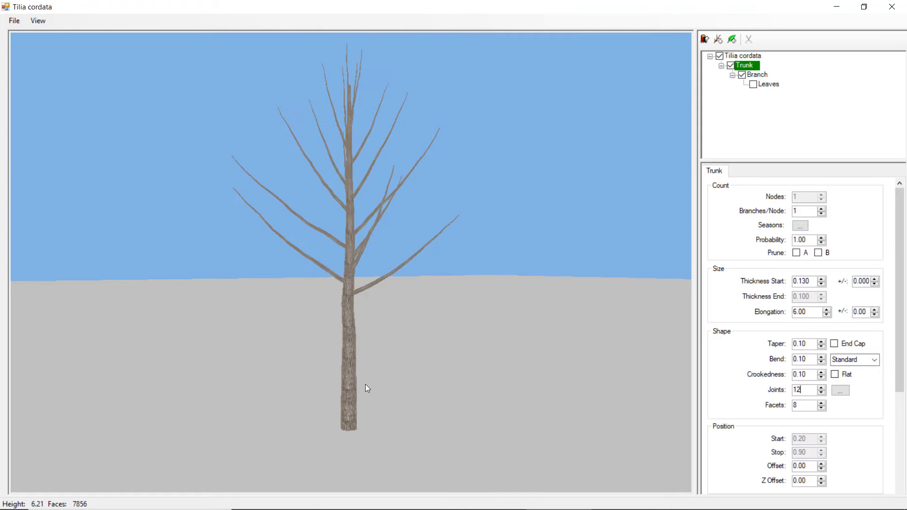
pyautogui.click(353, 397)
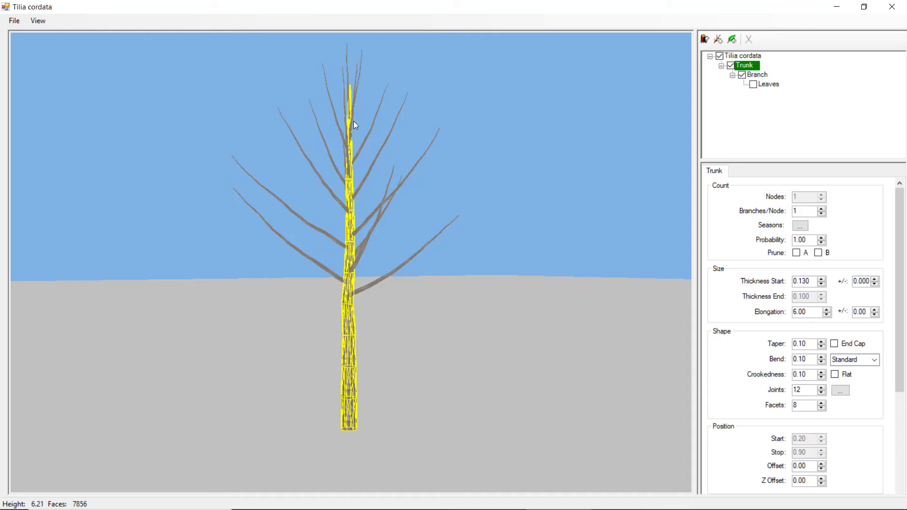
pyautogui.doubleClick(796, 390)
pyautogui.write('11')
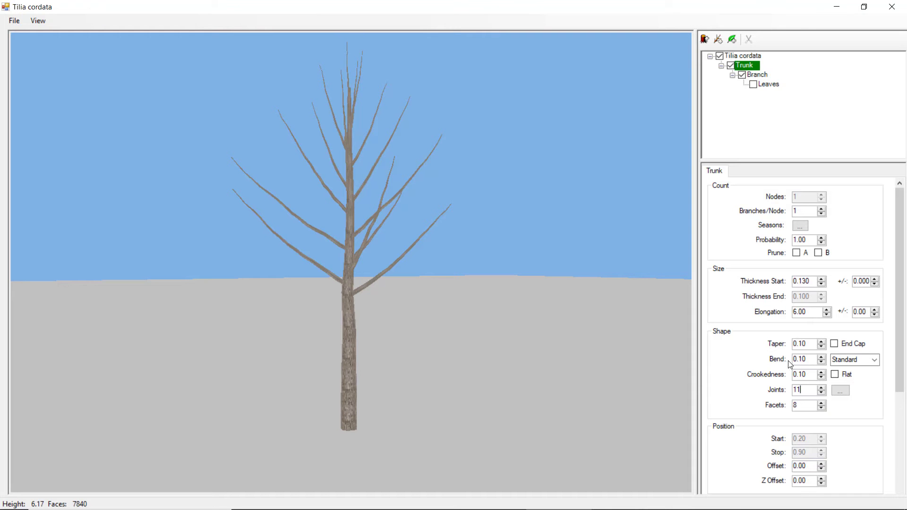
pyautogui.click(874, 361)
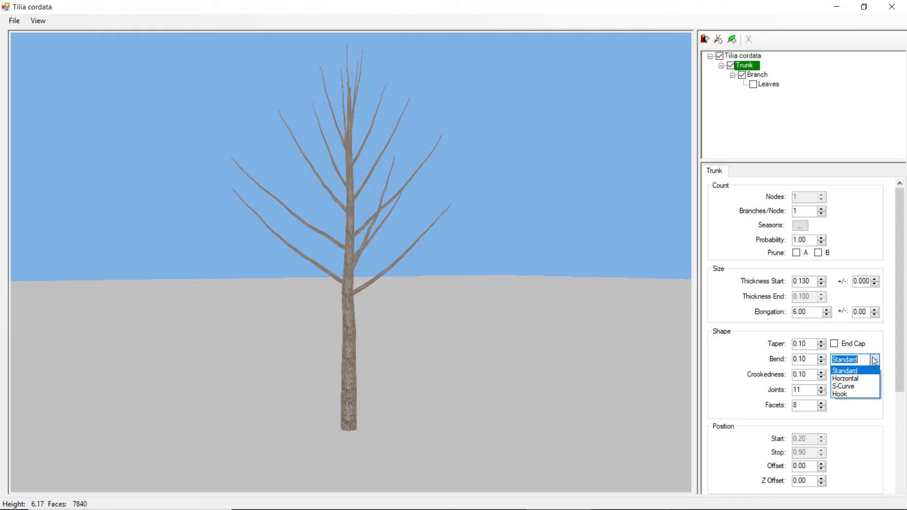
pyautogui.click(856, 363)
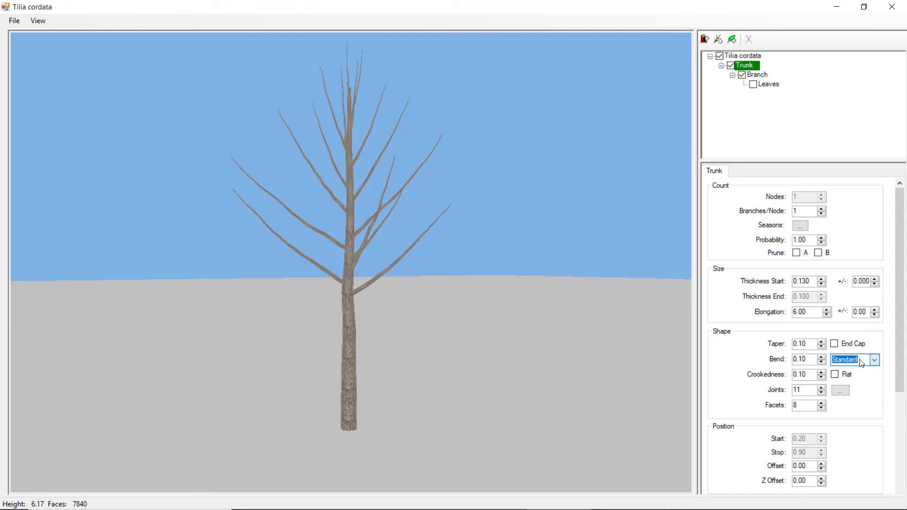
pyautogui.click(808, 375)
pyautogui.moveTo(899, 345); pyautogui.dragTo(892, 444)
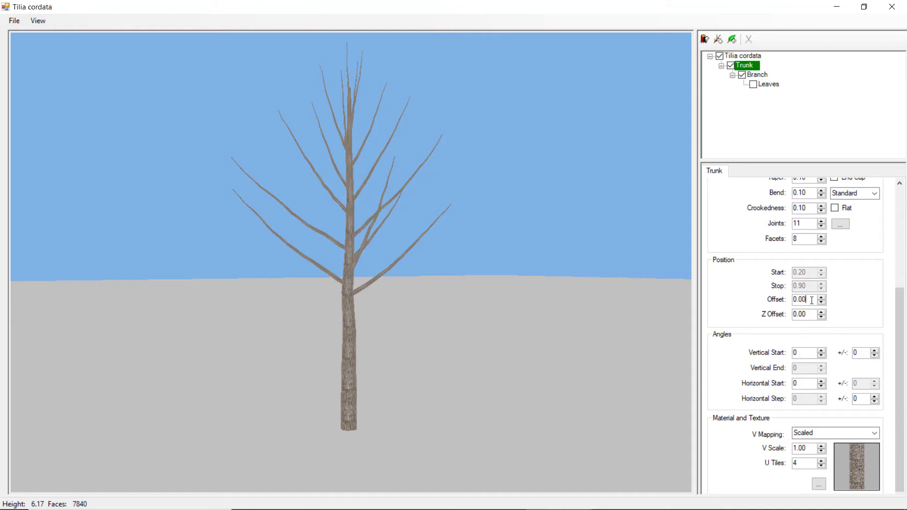
pyautogui.moveTo(811, 300); pyautogui.dragTo(786, 299)
pyautogui.write('4')
pyautogui.press('Return')
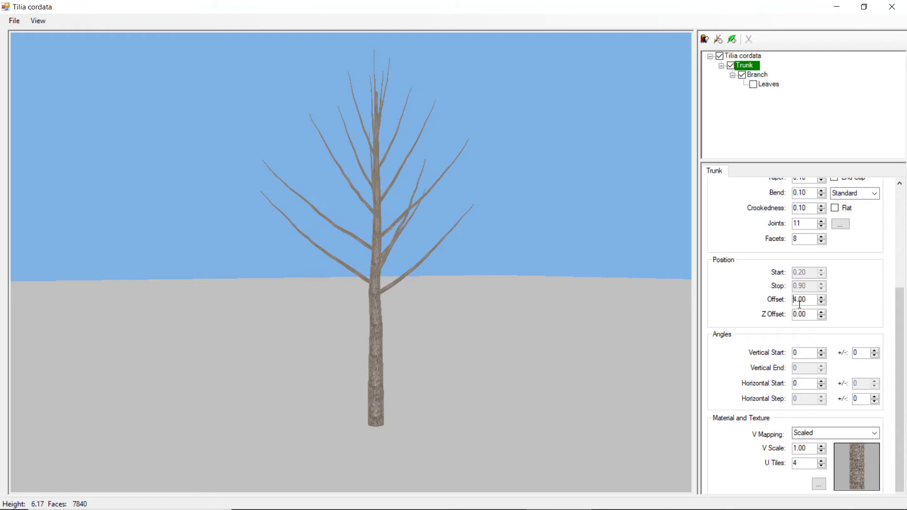
pyautogui.moveTo(806, 300)
pyautogui.mouseDown()
pyautogui.moveTo(788, 301)
pyautogui.moveTo(789, 314)
pyautogui.mouseUp()
pyautogui.write('0')
pyautogui.press('Return')
pyautogui.write('4')
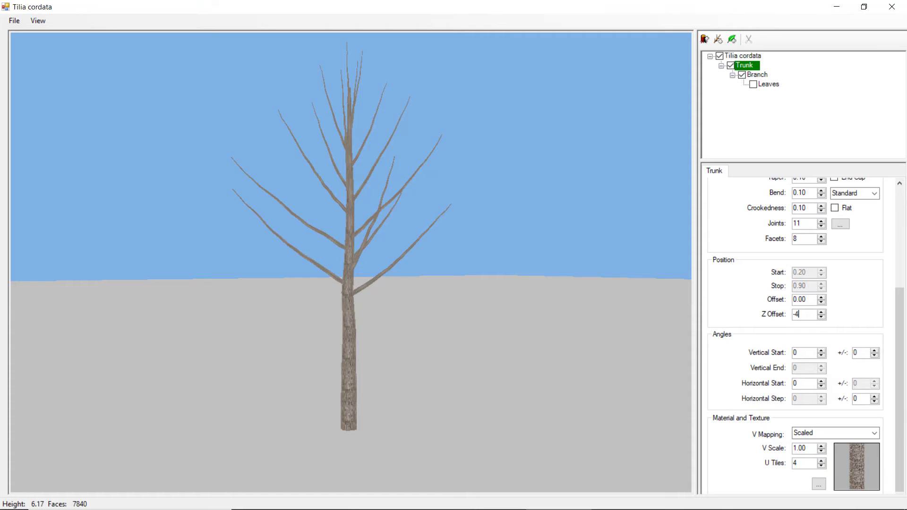
pyautogui.press('Return')
pyautogui.write('-')
pyautogui.moveTo(519, 405)
pyautogui.mouseDown()
pyautogui.moveTo(512, 336)
pyautogui.moveTo(427, 397)
pyautogui.moveTo(425, 317)
pyautogui.moveTo(425, 409)
pyautogui.mouseUp()
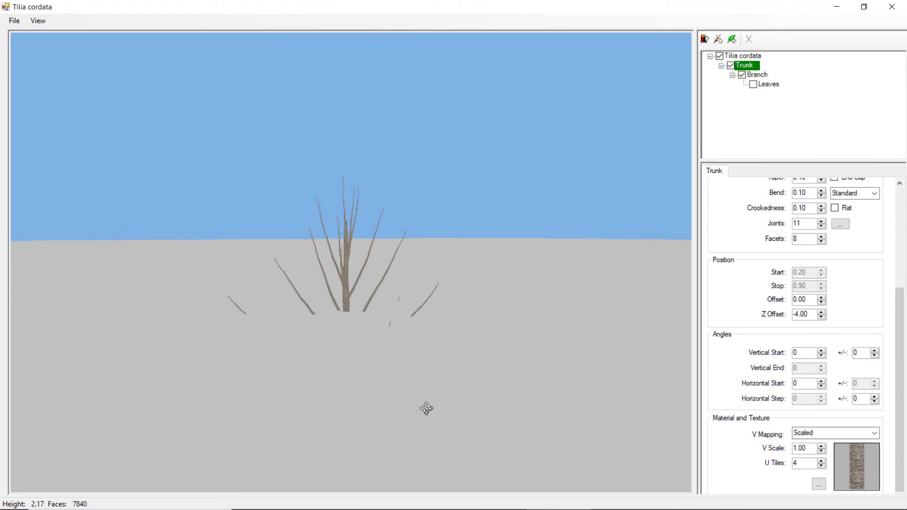
pyautogui.moveTo(806, 315); pyautogui.dragTo(793, 315)
pyautogui.write('0')
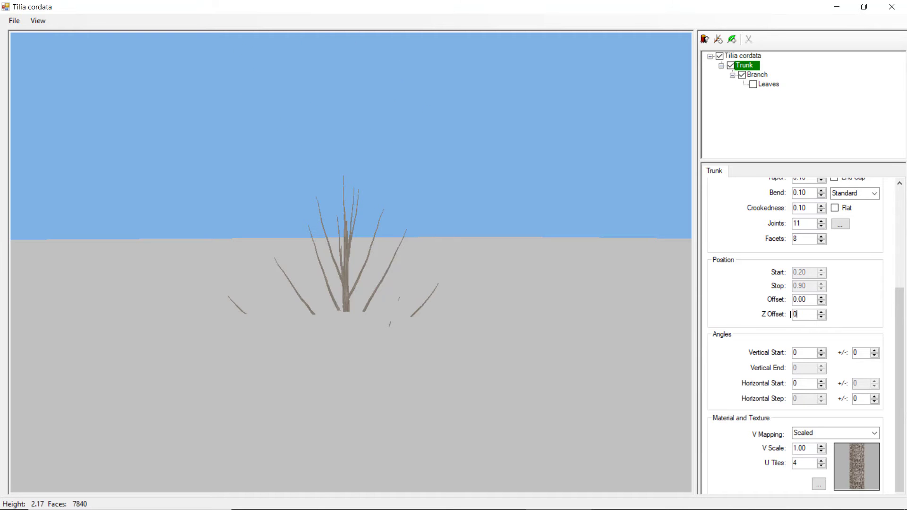
pyautogui.press('Return')
pyautogui.scroll(2, 469, 283)
pyautogui.scroll(1, 401, 307)
pyautogui.scroll(2, 416, 302)
# - Try trunk vertical start angles of 90 and 45, then settle on 1
pyautogui.moveTo(809, 352); pyautogui.dragTo(780, 353)
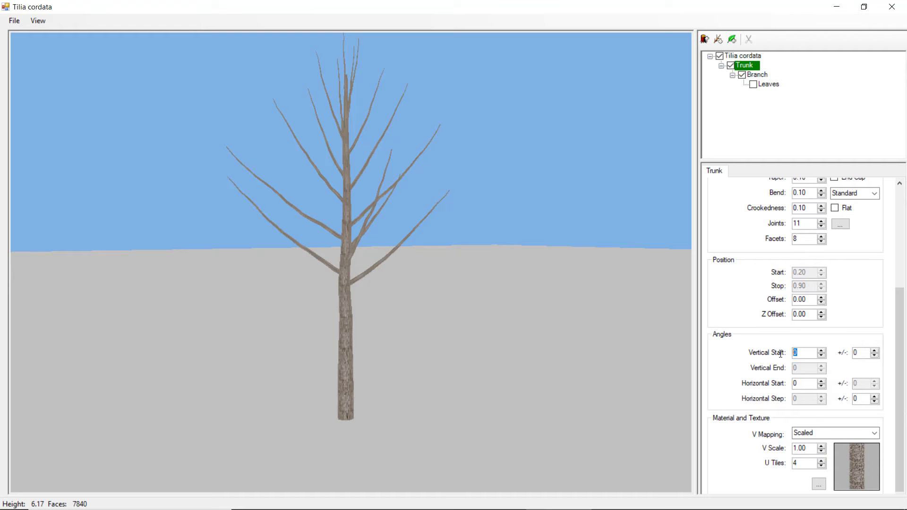
pyautogui.write('90')
pyautogui.press('Return')
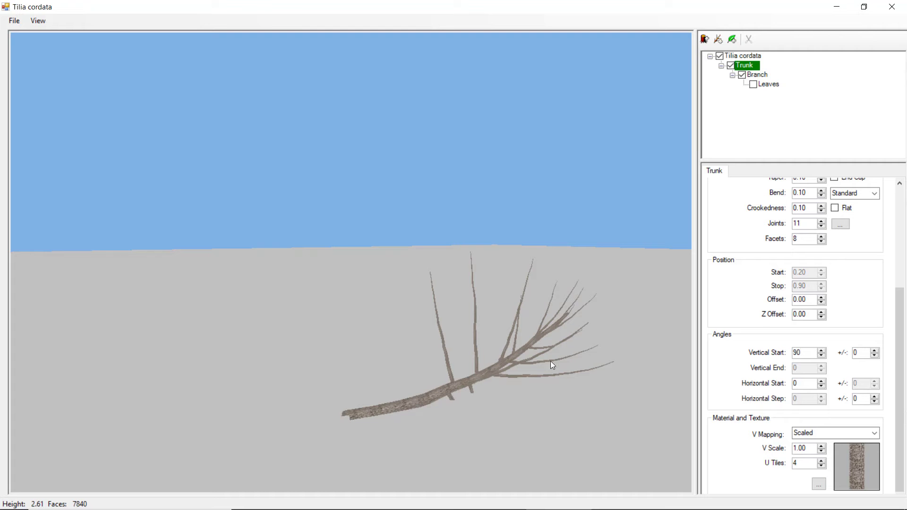
pyautogui.write('45')
pyautogui.moveTo(803, 353); pyautogui.dragTo(776, 356)
pyautogui.press('Return')
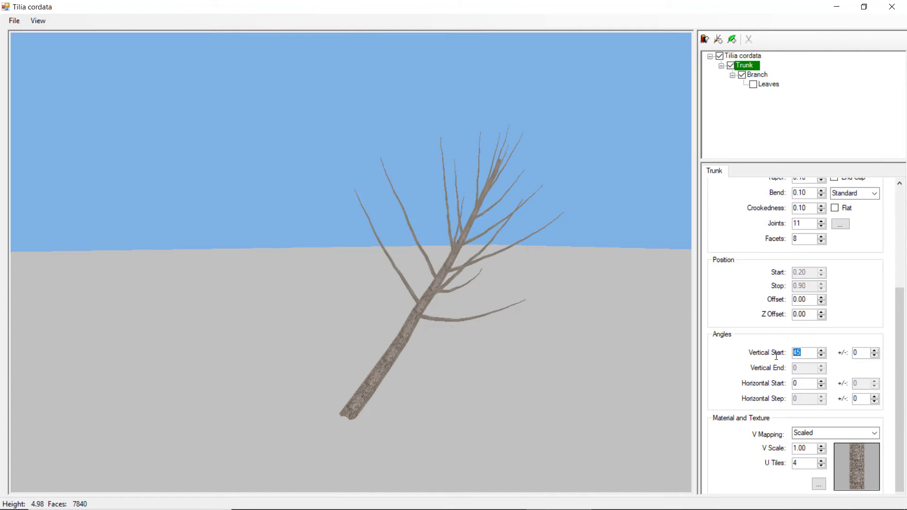
pyautogui.write('1')
pyautogui.press('Return')
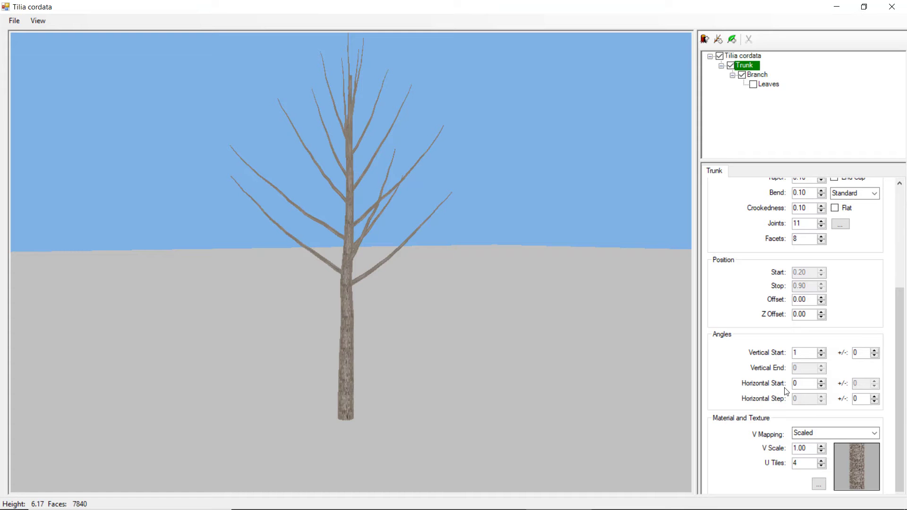
# - Try a trunk horizontal start angle of 20, then raise it further with the spinner
pyautogui.moveTo(801, 384); pyautogui.dragTo(786, 386)
pyautogui.write('20')
pyautogui.press('Return')
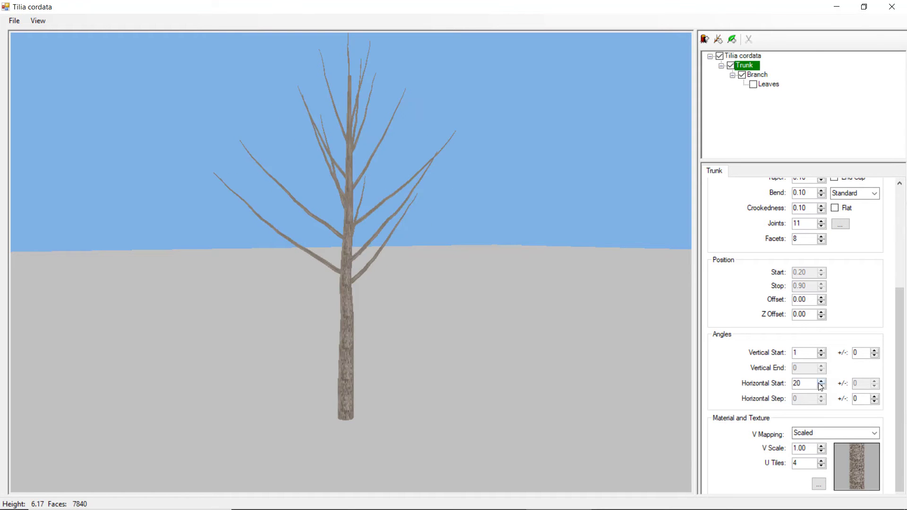
pyautogui.click(822, 380)
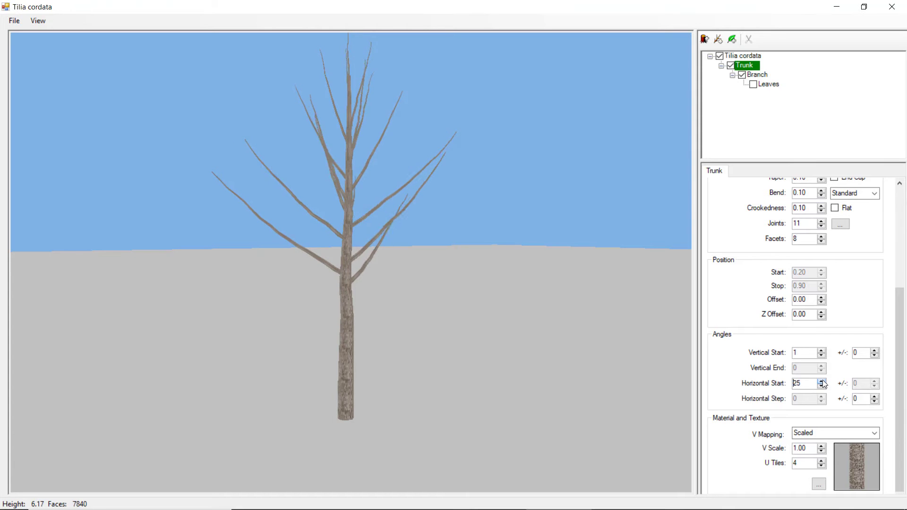
pyautogui.moveTo(823, 381); pyautogui.dragTo(808, 386)
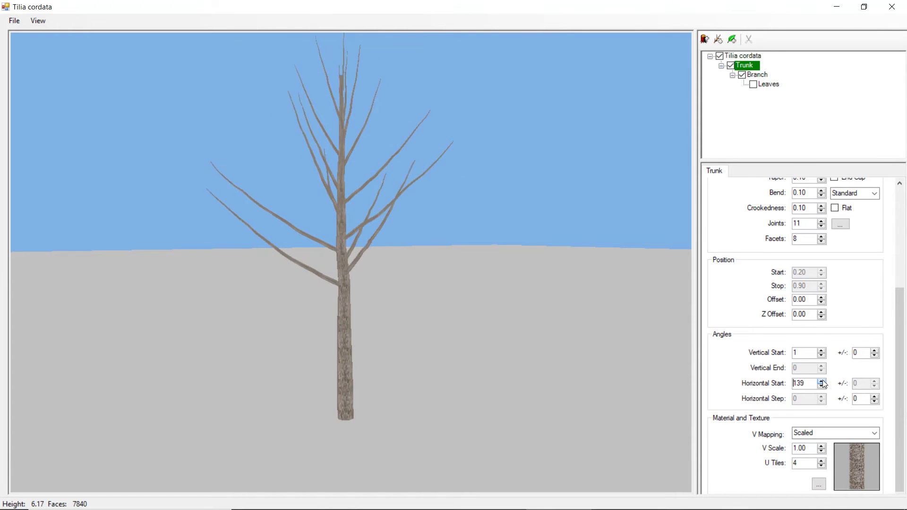
pyautogui.doubleClick(809, 386)
# - Reset the trunk horizontal start angle to 0 and keep bark V mapping Scaled
pyautogui.write('0')
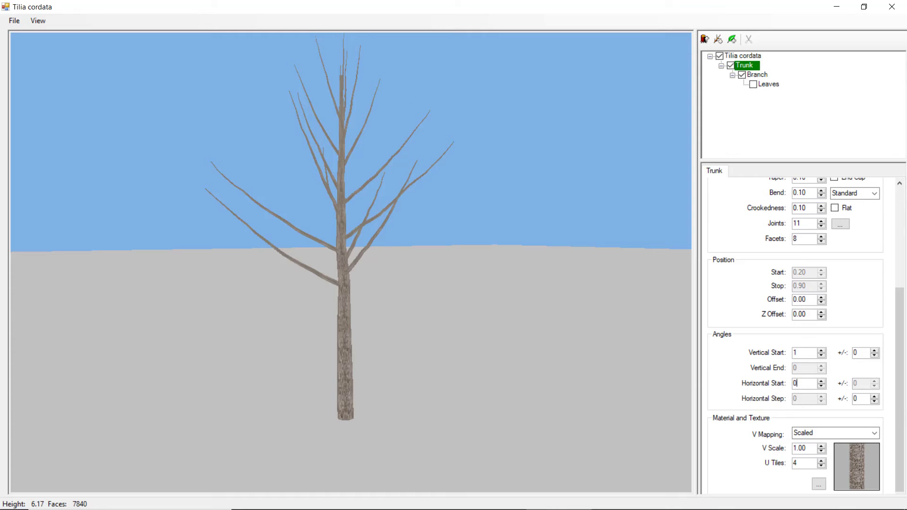
pyautogui.press('Return')
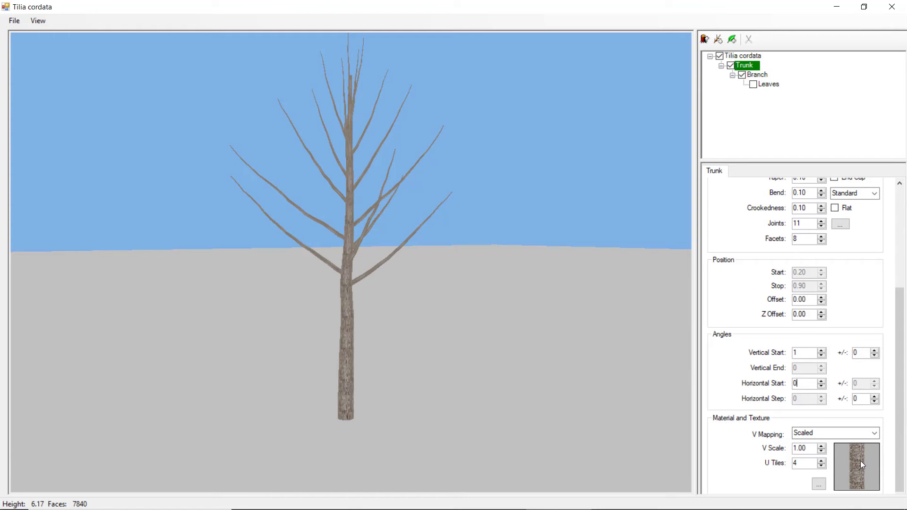
pyautogui.click(875, 433)
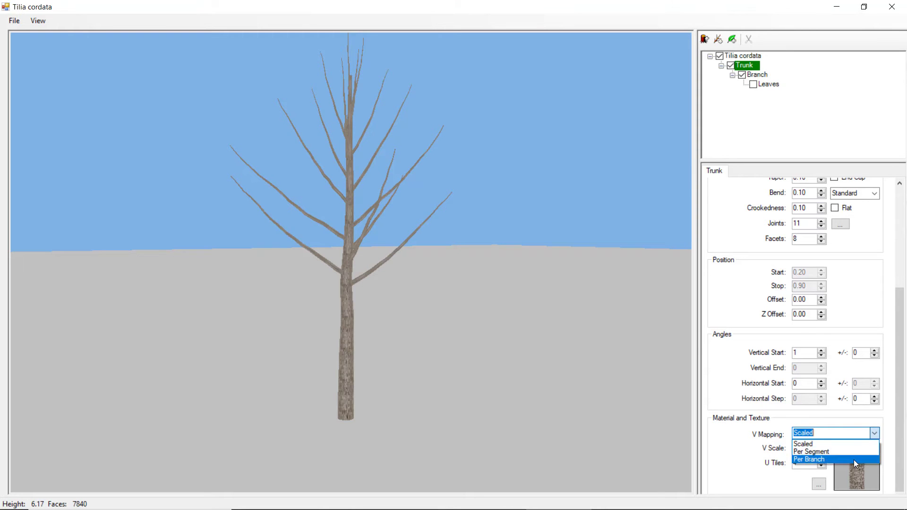
pyautogui.click(849, 437)
# - Set the bark texture's U Tiles to 2
pyautogui.click(793, 463)
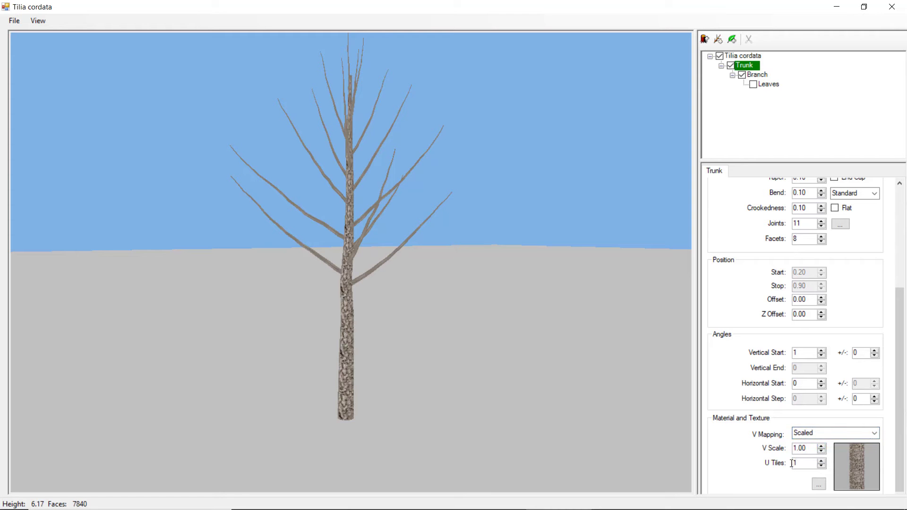
pyautogui.doubleClick(796, 463)
pyautogui.write('2')
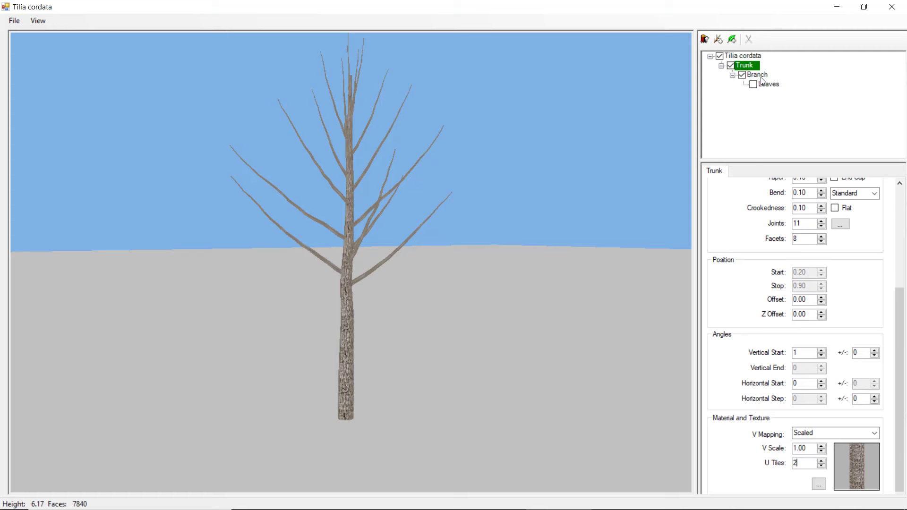
pyautogui.click(761, 76)
# - Prune the old Branch level and add a new branch level to the trunk
pyautogui.click(747, 40)
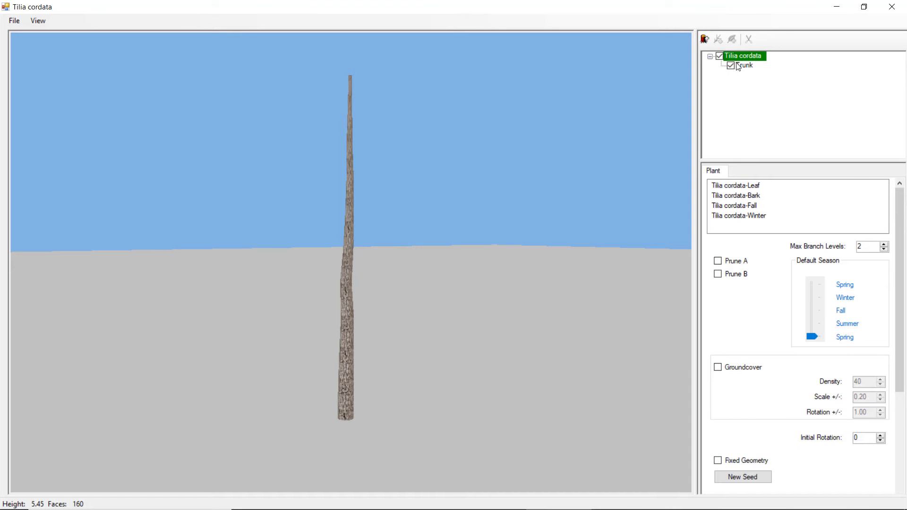
pyautogui.click(740, 65)
pyautogui.click(718, 39)
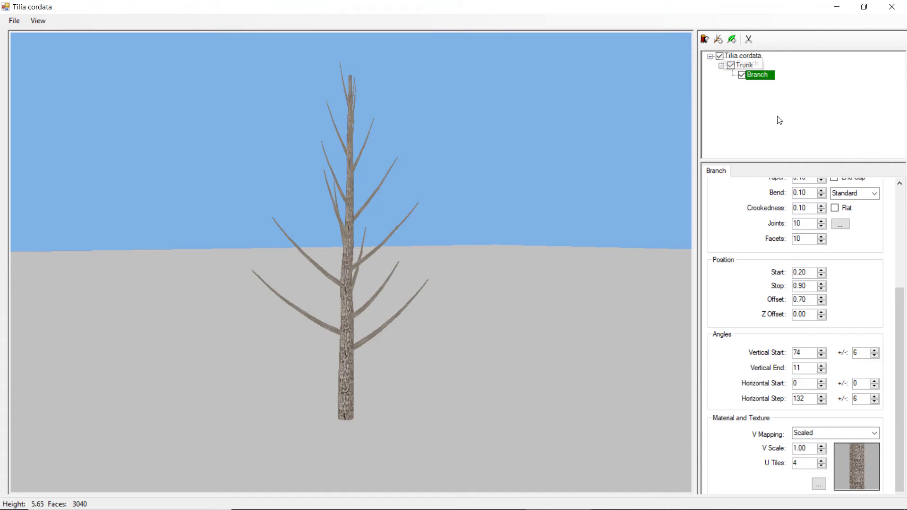
pyautogui.moveTo(900, 350); pyautogui.dragTo(900, 245)
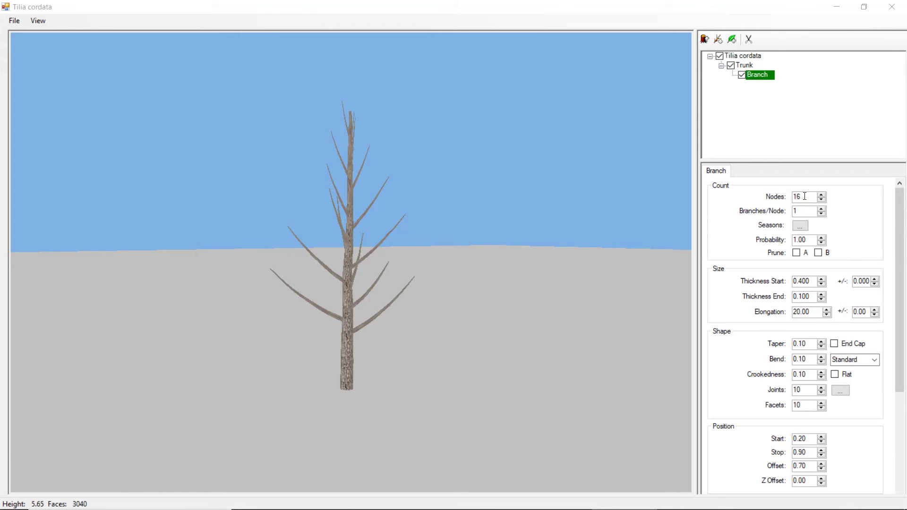
# - Give the new branches 10 nodes and 3 per node, probability back to 1.00 after trying 0.5
pyautogui.doubleClick(804, 196)
pyautogui.write('10')
pyautogui.doubleClick(796, 211)
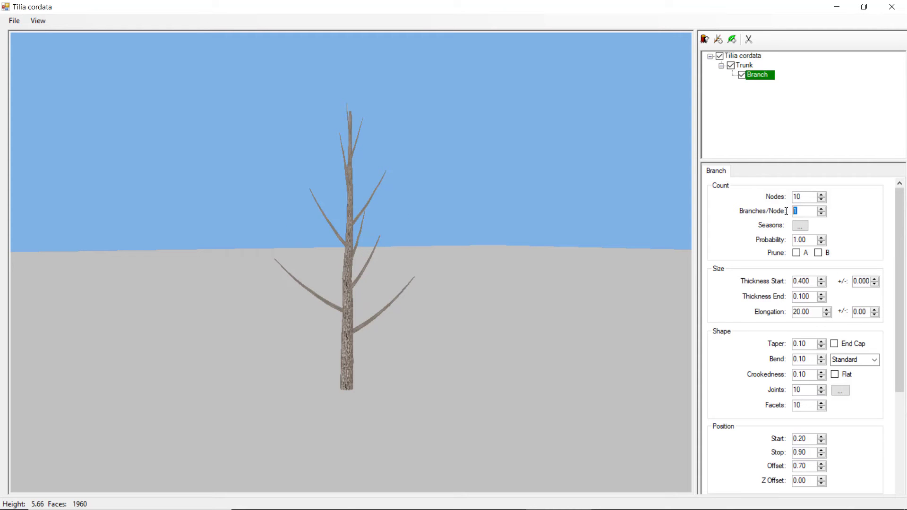
pyautogui.write('3')
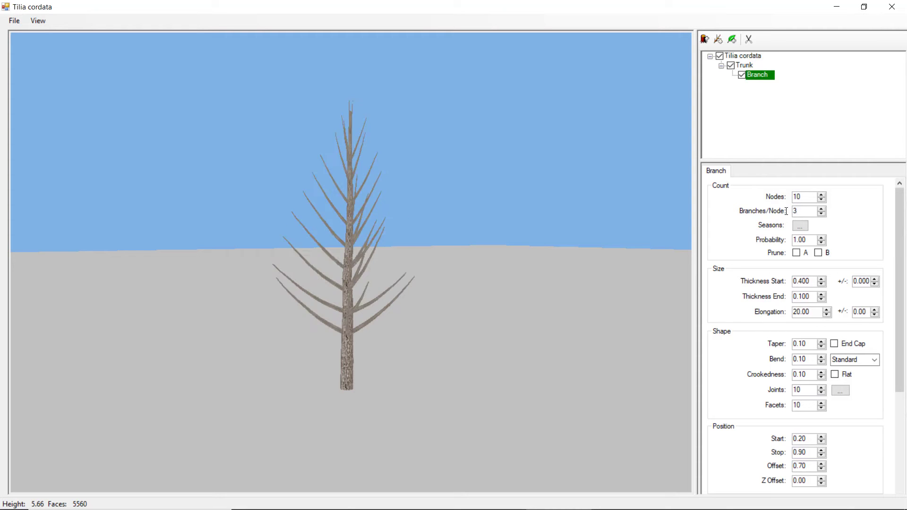
pyautogui.doubleClick(808, 239)
pyautogui.write('0.5')
pyautogui.press('Return')
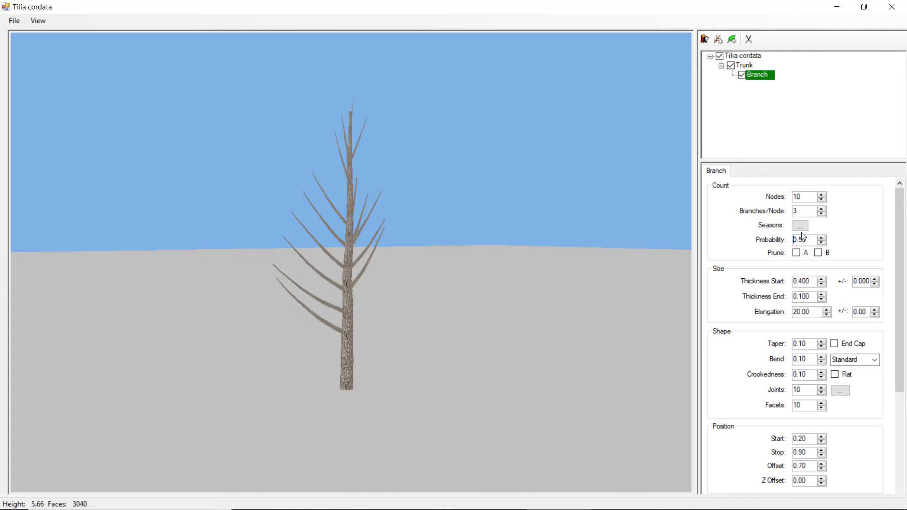
pyautogui.doubleClick(822, 238)
pyautogui.moveTo(821, 237); pyautogui.dragTo(822, 237)
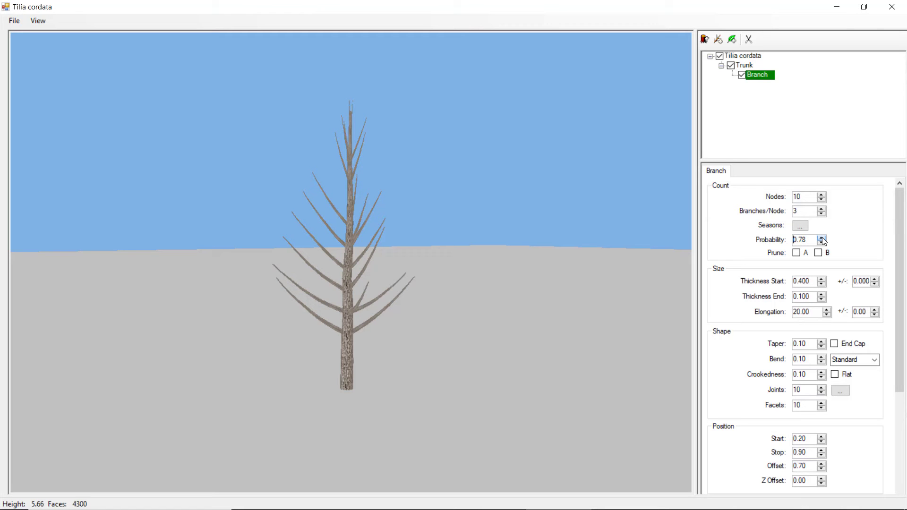
# - Set branch thickness start 0.35, thickness end 0.44 and elongation 18
pyautogui.moveTo(809, 281)
pyautogui.mouseDown()
pyautogui.moveTo(786, 283)
pyautogui.moveTo(783, 297)
pyautogui.mouseUp()
pyautogui.write('0.350.35')
pyautogui.click(808, 286)
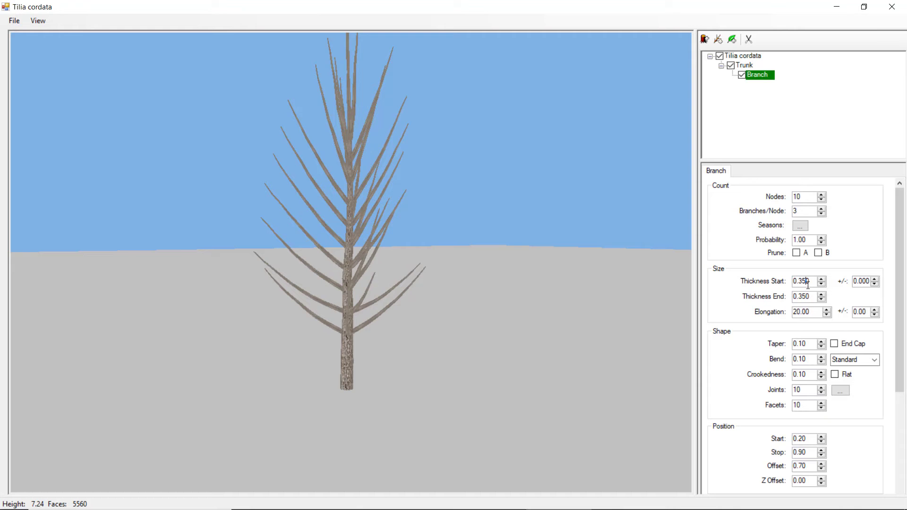
pyautogui.moveTo(810, 297); pyautogui.dragTo(804, 298)
pyautogui.write('44')
pyautogui.press('Return')
pyautogui.moveTo(814, 312); pyautogui.dragTo(789, 314)
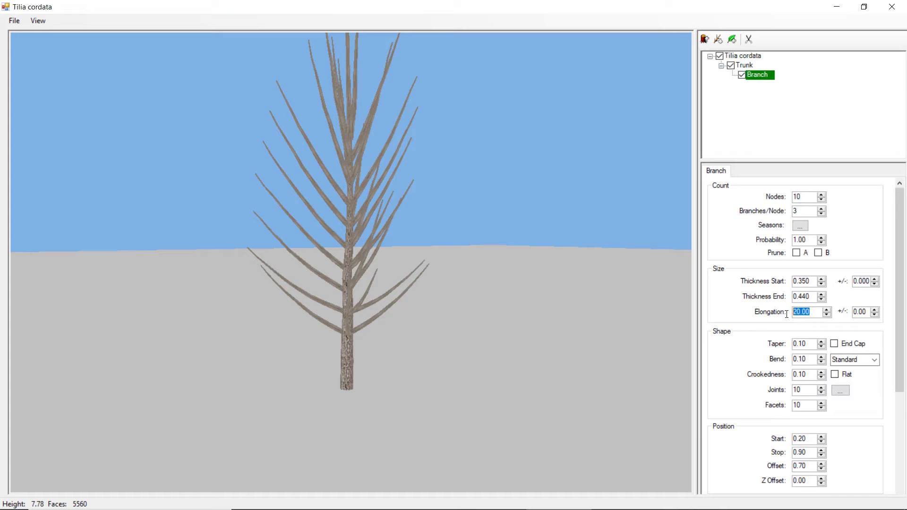
pyautogui.write('18')
pyautogui.press('Return')
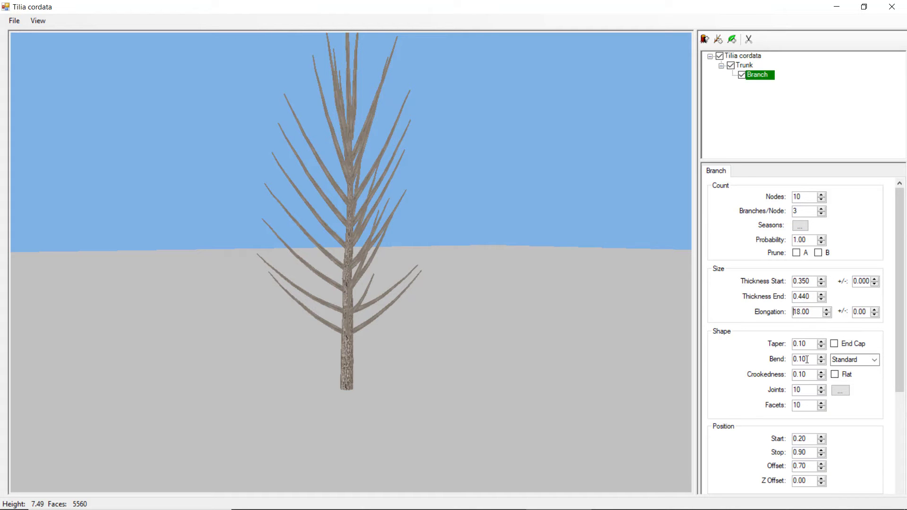
# - Try a -0.3 branch bend with Horizontal, then S-Curve bend types
pyautogui.moveTo(808, 359); pyautogui.dragTo(786, 361)
pyautogui.write('-0.3')
pyautogui.press('Return')
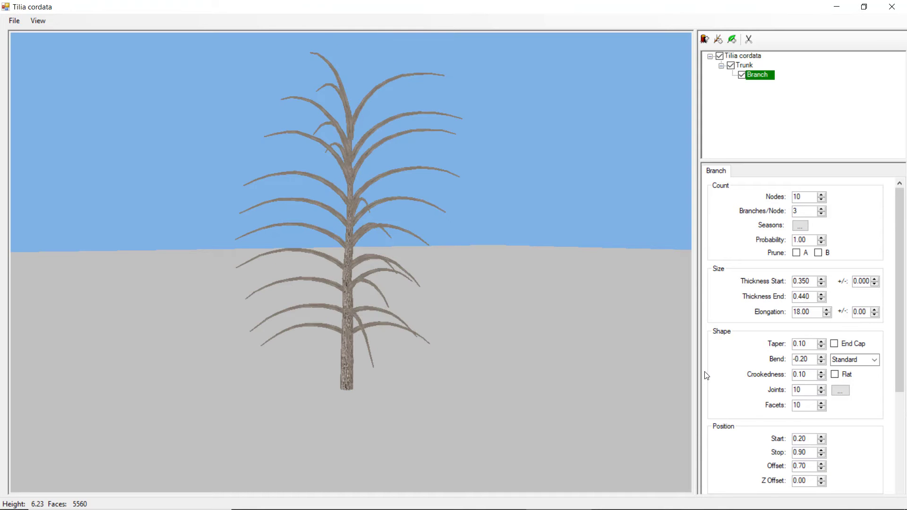
pyautogui.click(874, 361)
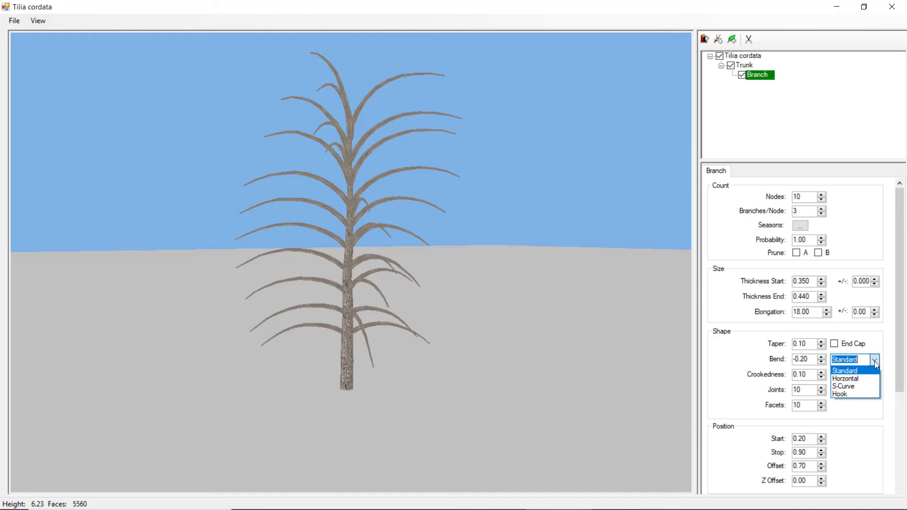
pyautogui.click(848, 378)
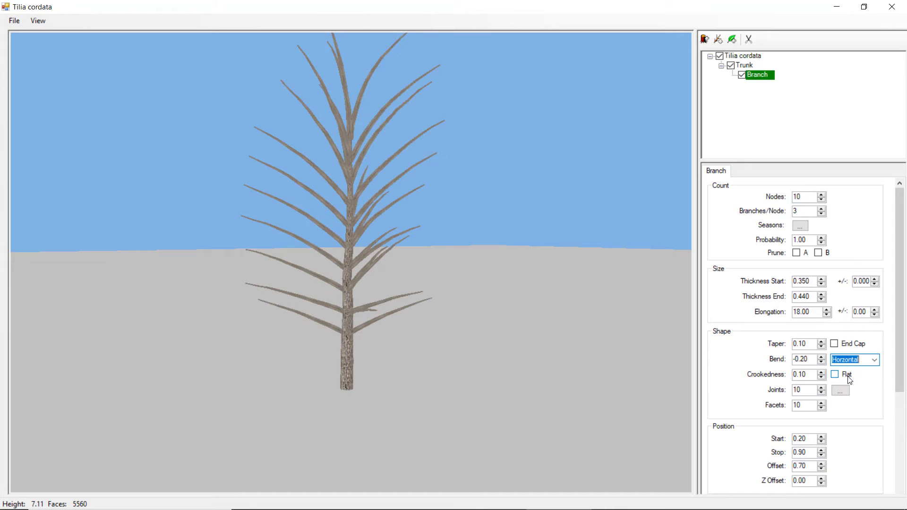
pyautogui.click(874, 361)
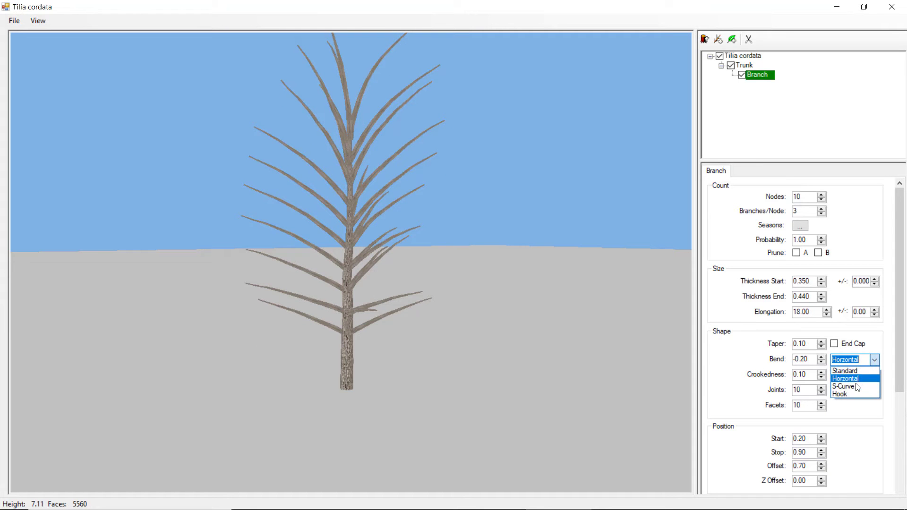
pyautogui.click(857, 387)
# - Try a hook bend, then settle on an S-Curve bend of -0.15
pyautogui.moveTo(798, 358); pyautogui.dragTo(790, 359)
pyautogui.write('-')
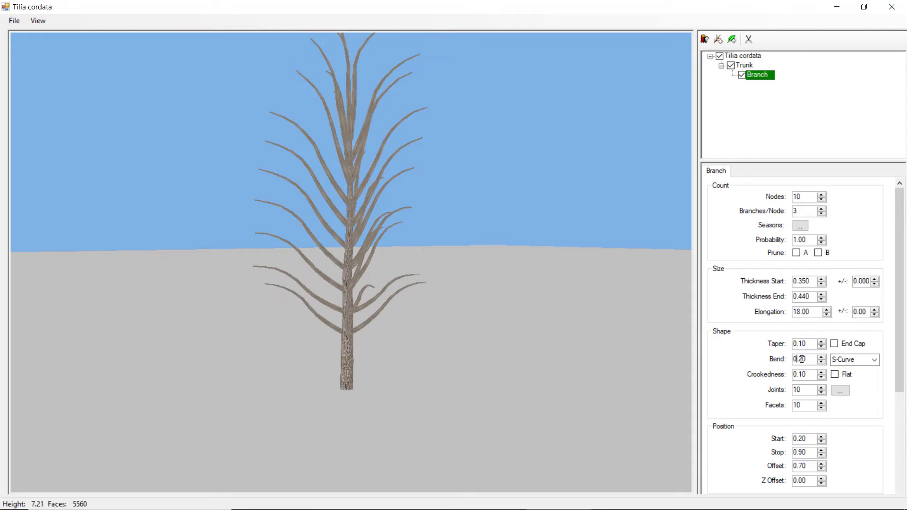
pyautogui.click(874, 360)
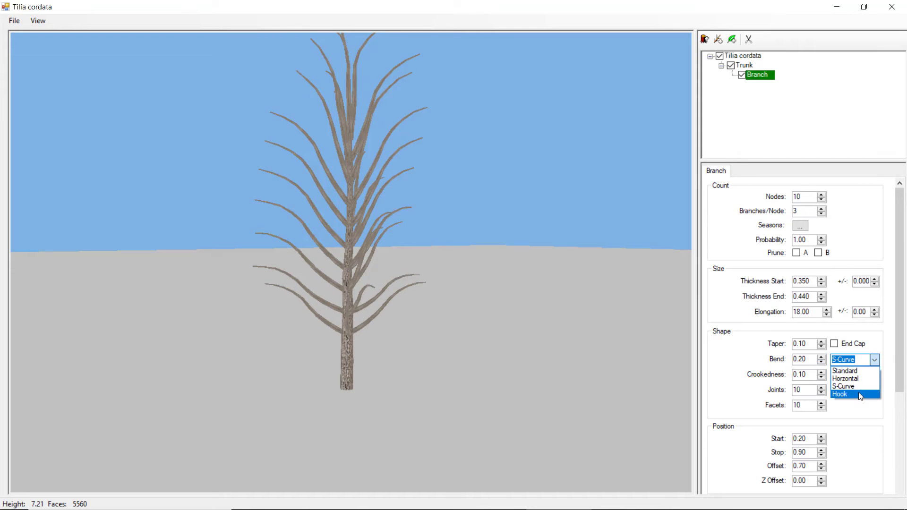
pyautogui.click(859, 395)
pyautogui.click(874, 360)
pyautogui.click(863, 386)
pyautogui.moveTo(809, 359); pyautogui.dragTo(782, 360)
pyautogui.write('-0.15')
pyautogui.press('Return')
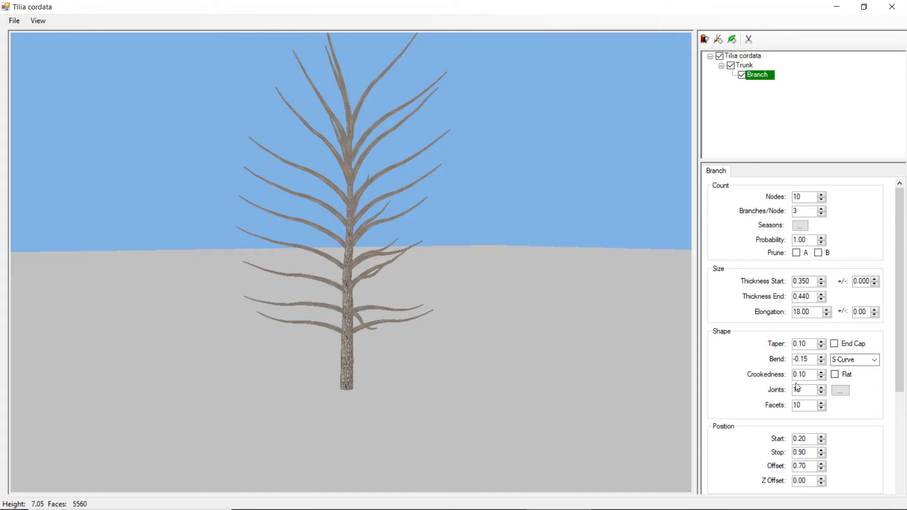
# - Set the branches to 11 joints and 6 facets
pyautogui.moveTo(804, 389); pyautogui.dragTo(788, 388)
pyautogui.write('11')
pyautogui.moveTo(803, 405); pyautogui.dragTo(786, 406)
pyautogui.write('6')
pyautogui.moveTo(806, 374); pyautogui.dragTo(782, 374)
# - Set branch crookedness to 0.30 and branch start position to 0.35 along the trunk
pyautogui.write('0.30')
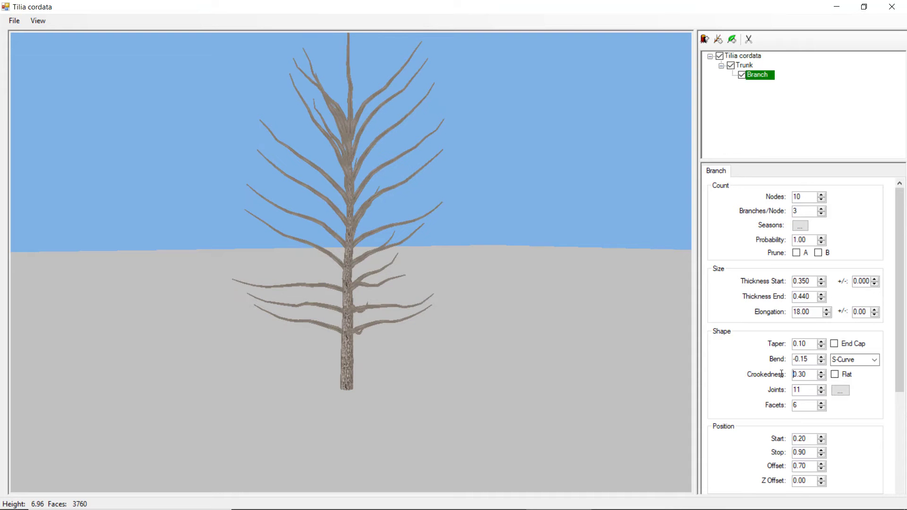
pyautogui.scroll(-2, 890, 368)
pyautogui.scroll(-2, 891, 415)
pyautogui.scroll(-2, 889, 443)
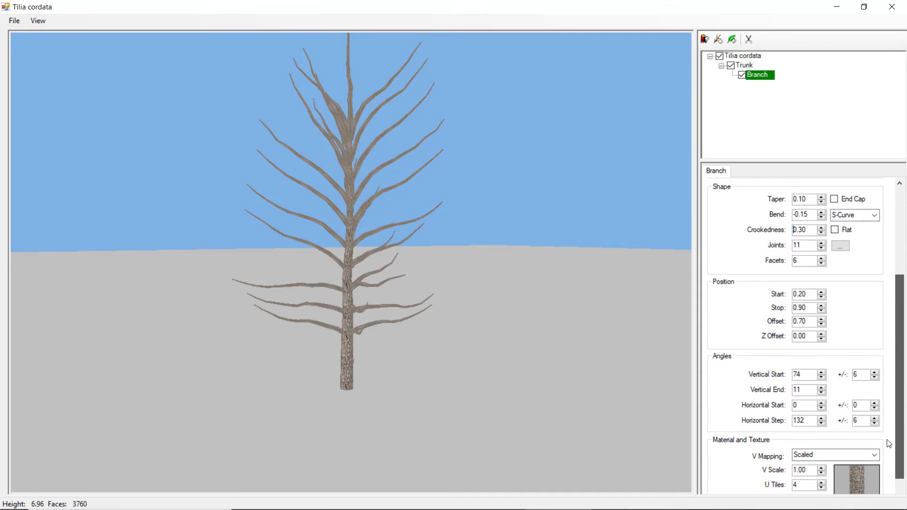
pyautogui.scroll(-1, 889, 444)
pyautogui.moveTo(806, 278); pyautogui.dragTo(792, 279)
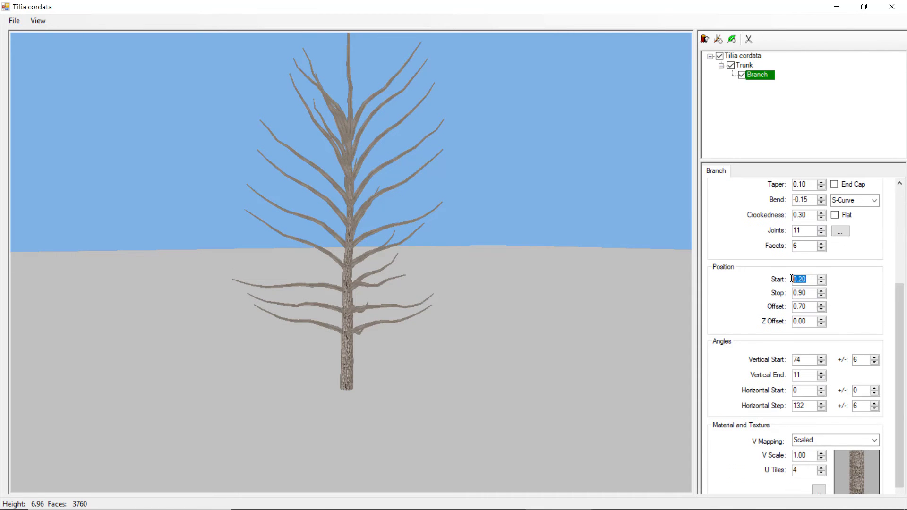
pyautogui.write('0.50')
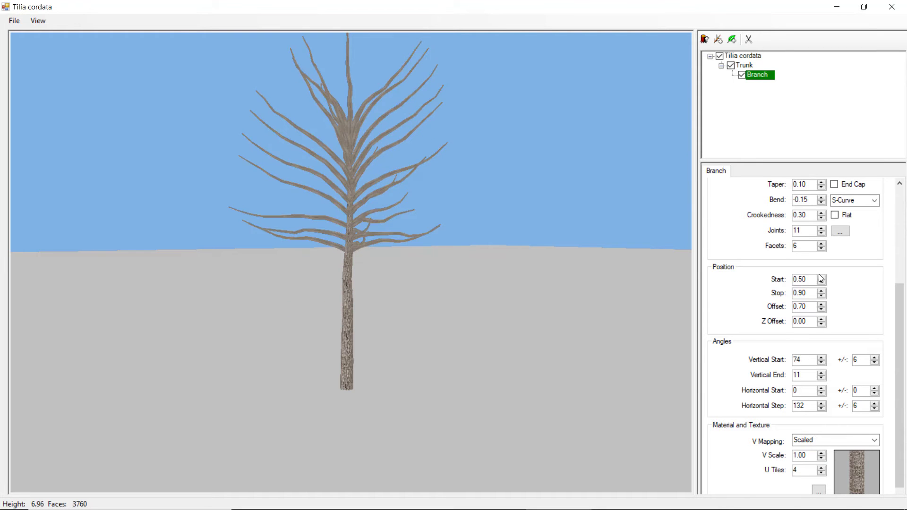
pyautogui.moveTo(806, 279); pyautogui.dragTo(782, 280)
pyautogui.write('1')
pyautogui.write('0')
pyautogui.write('0.35')
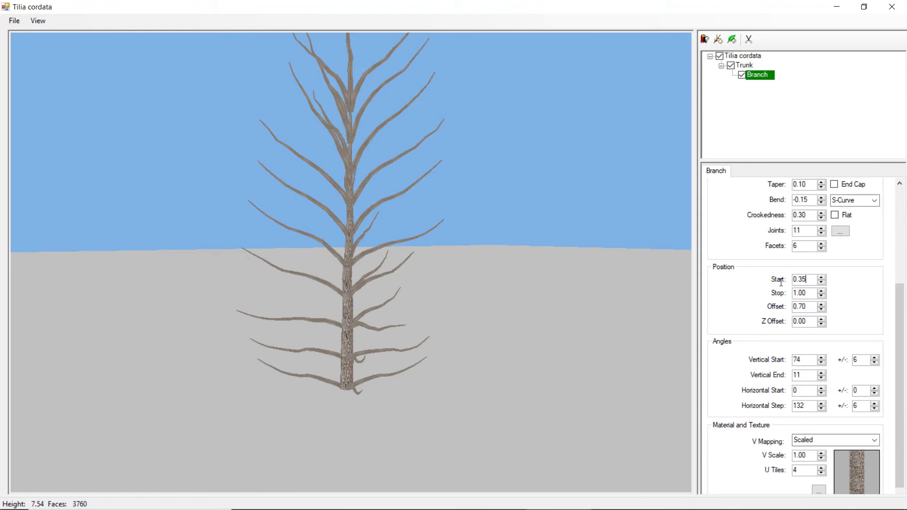
pyautogui.press('Return')
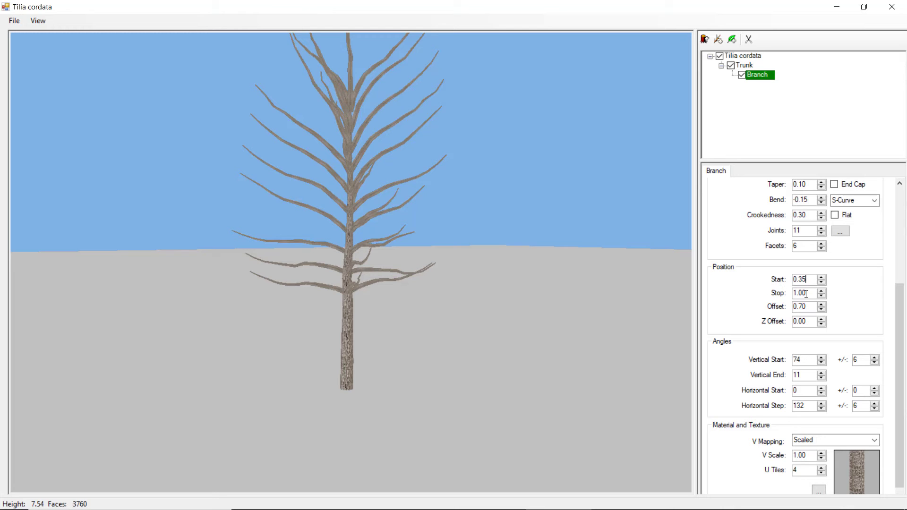
# - Set branch vertical start angle to 44 and vertical end angle to 1
pyautogui.doubleClick(795, 359)
pyautogui.write('44')
pyautogui.doubleClick(797, 374)
pyautogui.write('1')
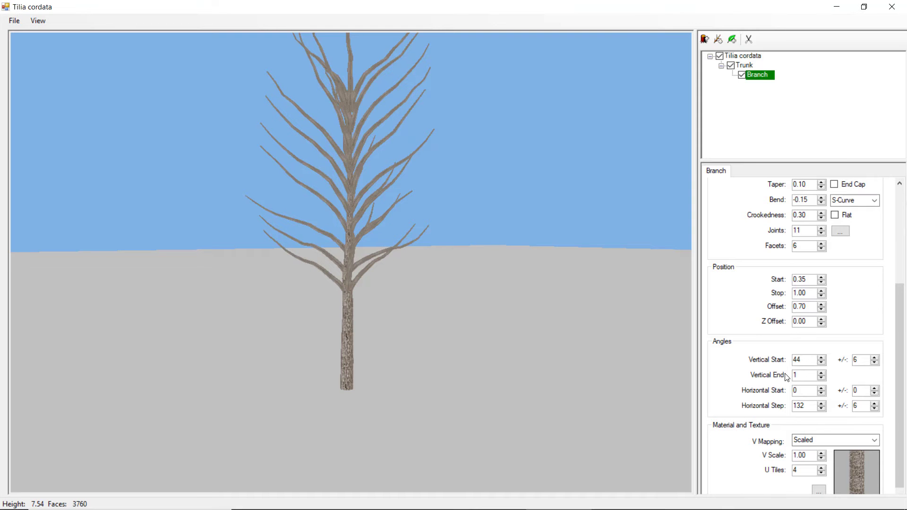
pyautogui.moveTo(529, 327); pyautogui.dragTo(504, 369)
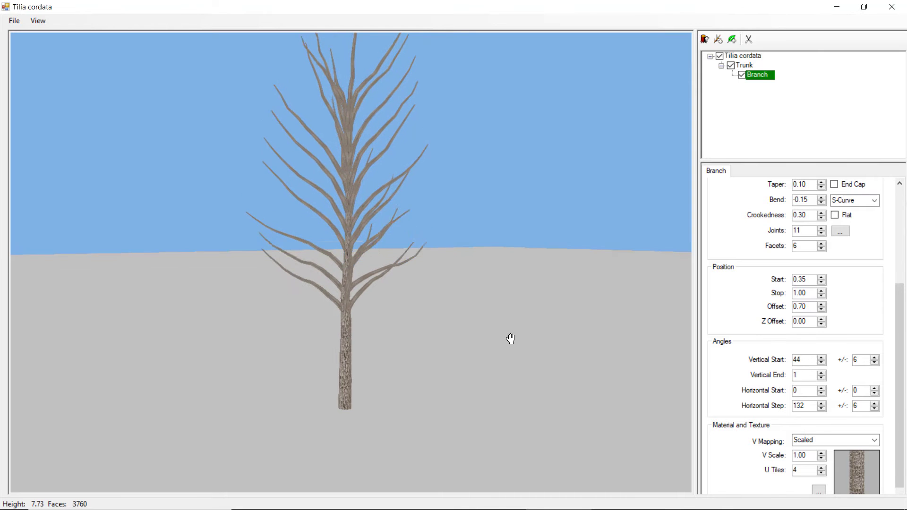
# - Try a 90-degree horizontal step for the branches
pyautogui.doubleClick(799, 406)
pyautogui.scroll(4, 845, 400)
pyautogui.scroll(1, 834, 258)
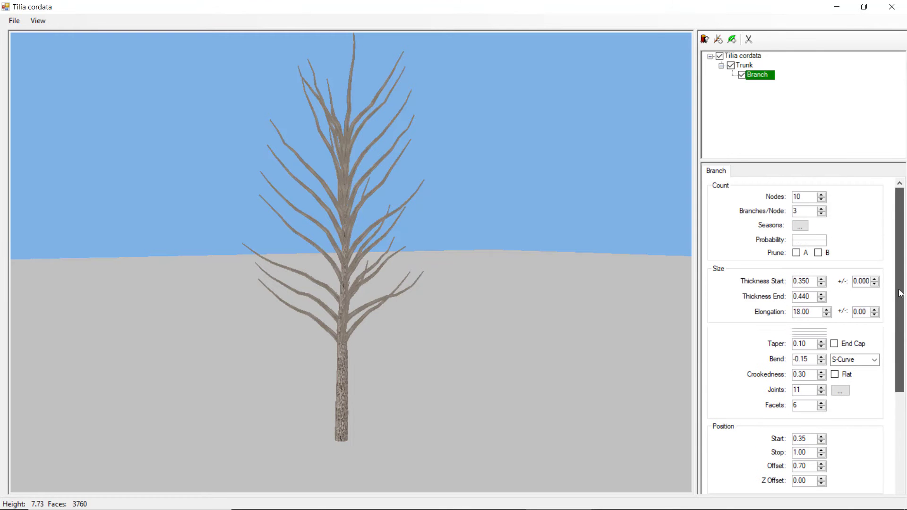
pyautogui.write('1')
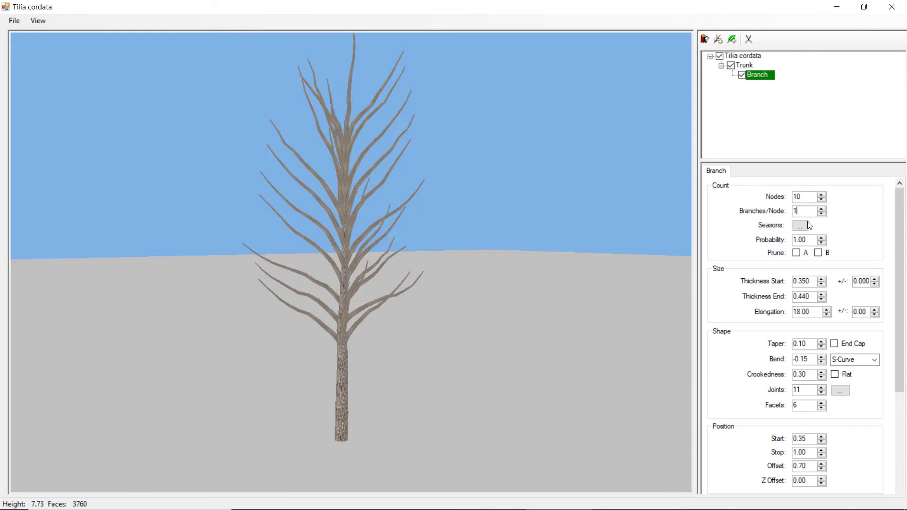
pyautogui.moveTo(900, 256); pyautogui.dragTo(898, 371)
pyautogui.moveTo(811, 373); pyautogui.dragTo(778, 373)
pyautogui.write('90')
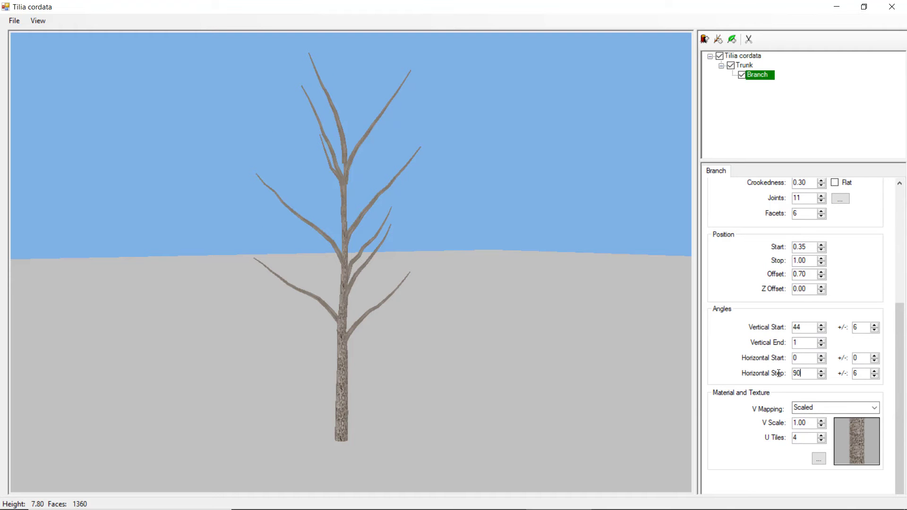
pyautogui.press('Return')
# - Compare horizontal steps of 180 and 130 degrees, orbiting the tree after each
pyautogui.moveTo(578, 344)
pyautogui.mouseDown()
pyautogui.moveTo(425, 344)
pyautogui.moveTo(578, 379)
pyautogui.mouseUp()
pyautogui.moveTo(811, 373); pyautogui.dragTo(782, 376)
pyautogui.write('180')
pyautogui.press('Return')
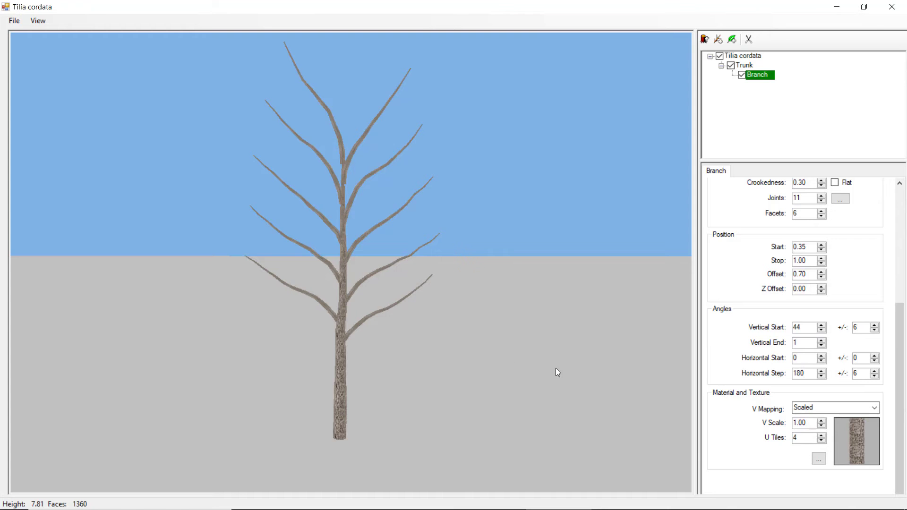
pyautogui.moveTo(672, 377)
pyautogui.mouseDown()
pyautogui.moveTo(194, 363)
pyautogui.moveTo(469, 361)
pyautogui.mouseUp()
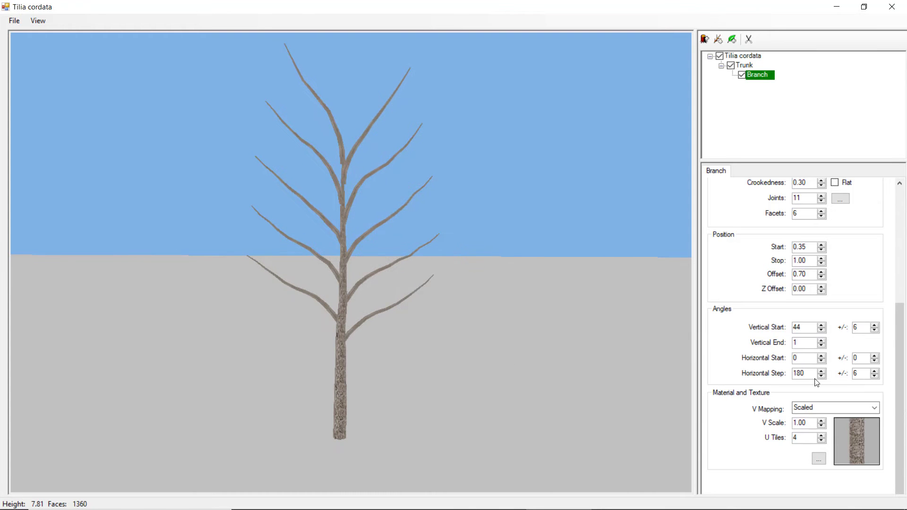
pyautogui.moveTo(808, 373); pyautogui.dragTo(779, 373)
pyautogui.write('130')
pyautogui.press('Return')
pyautogui.moveTo(584, 336); pyautogui.dragTo(734, 354)
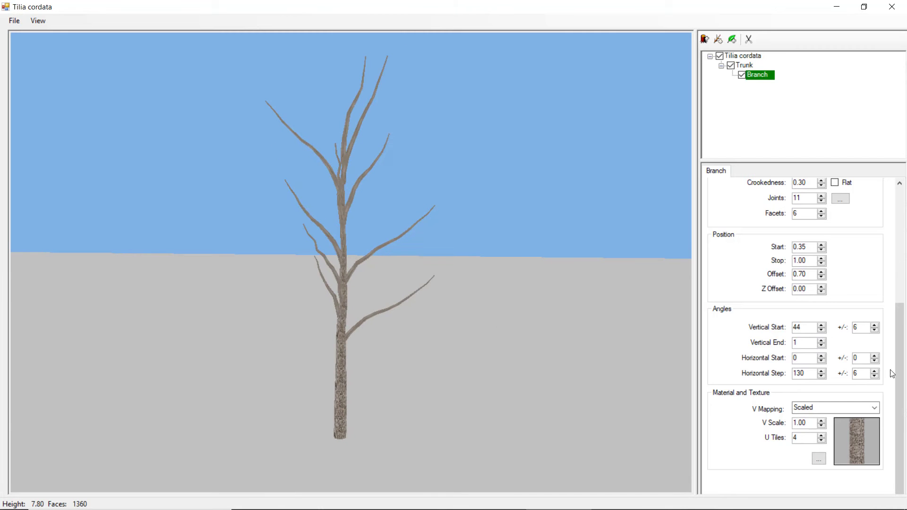
# - Set 2 branches per node
pyautogui.scroll(5, 734, 354)
pyautogui.moveTo(802, 211); pyautogui.dragTo(765, 215)
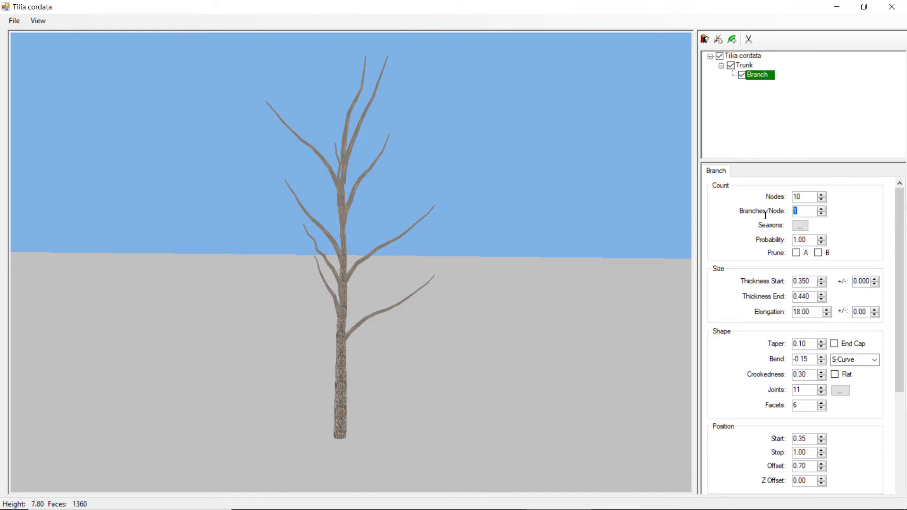
pyautogui.write('2')
pyautogui.press('Return')
# - Set the horizontal step to 80 degrees with ±4 variation
pyautogui.moveTo(891, 245); pyautogui.dragTo(883, 393)
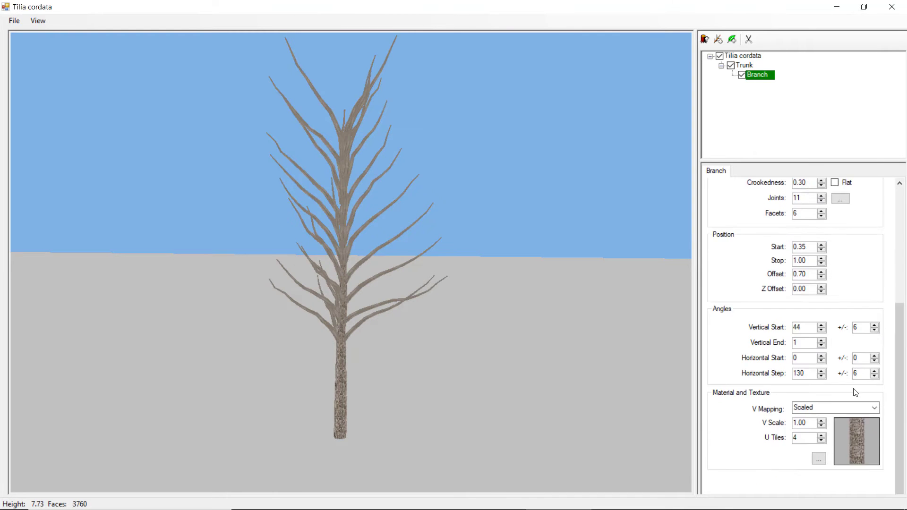
pyautogui.moveTo(806, 374); pyautogui.dragTo(787, 375)
pyautogui.write('80')
pyautogui.press('Return')
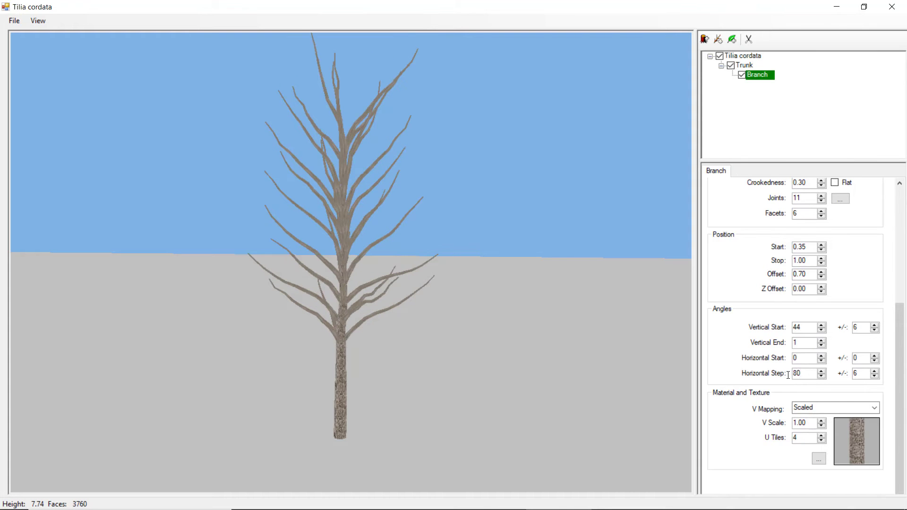
pyautogui.click(875, 372)
pyautogui.click(875, 371)
pyautogui.click(875, 371)
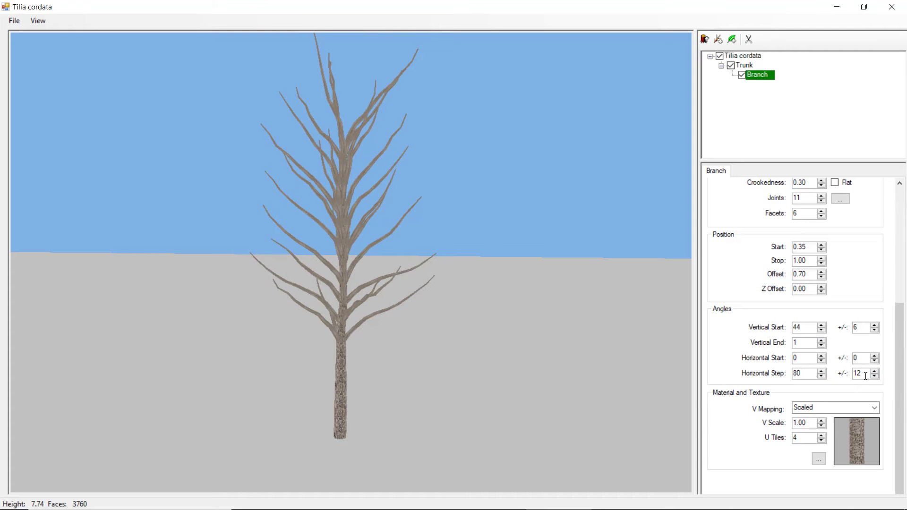
pyautogui.click(874, 376)
pyautogui.click(874, 377)
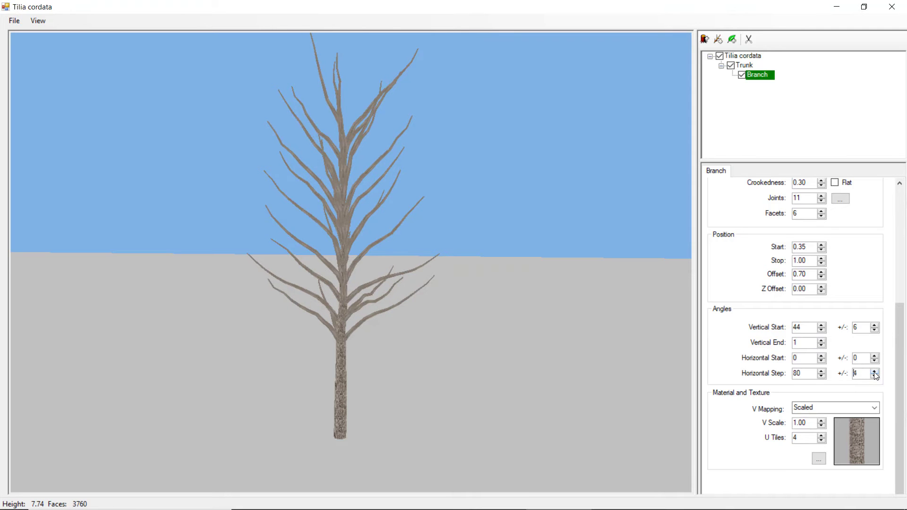
# - Review the bark material choices, keep the bark, and begin editing U tiles
pyautogui.doubleClick(795, 359)
pyautogui.click(856, 430)
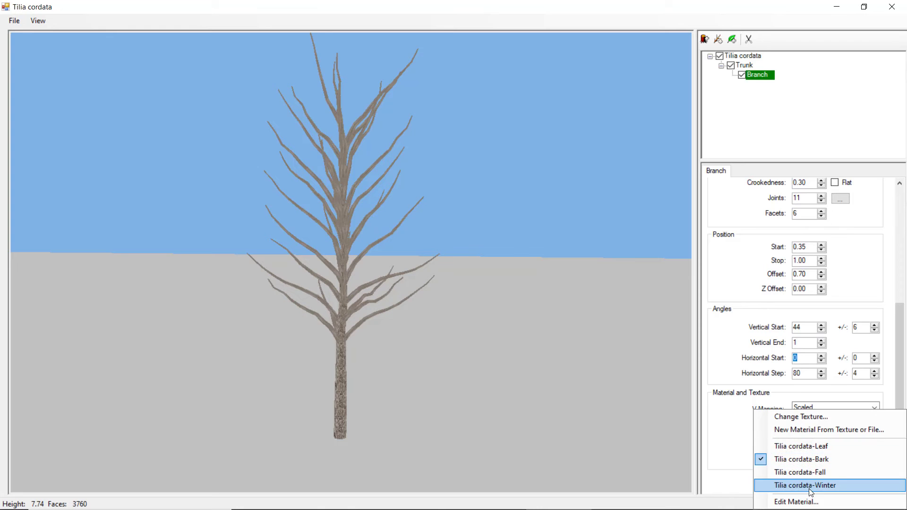
pyautogui.click(787, 463)
pyautogui.click(806, 440)
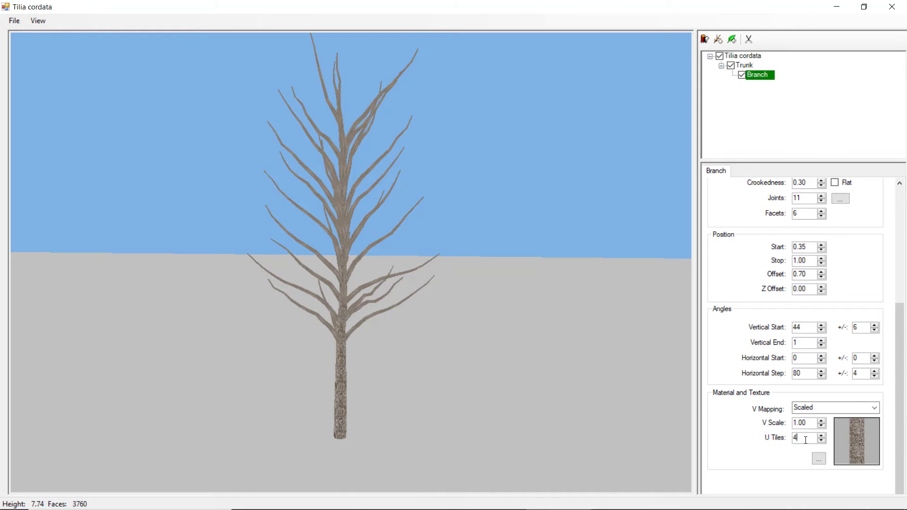
# - Add a sub-branch level with 8 nodes and thickness 0.2 tapering to 0.05
pyautogui.click(719, 41)
pyautogui.scroll(4, 876, 202)
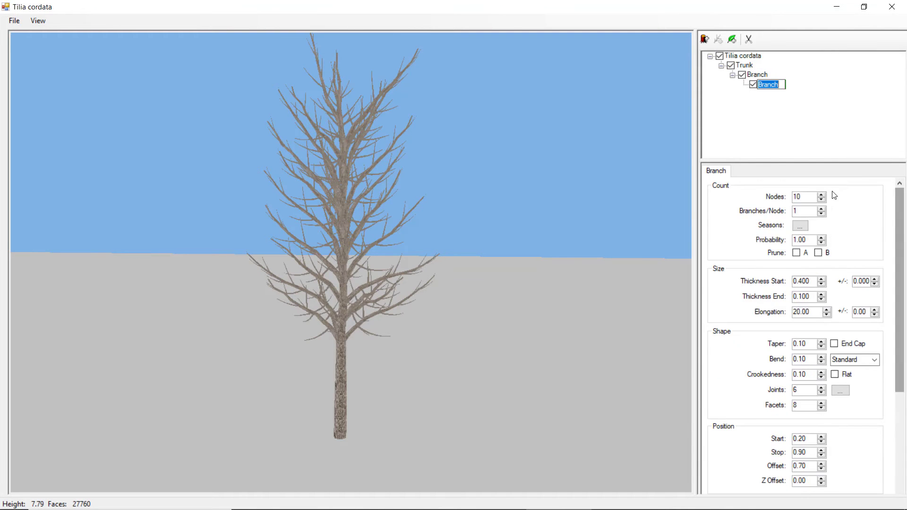
pyautogui.doubleClick(796, 196)
pyautogui.write('8')
pyautogui.doubleClick(803, 281)
pyautogui.write('.2')
pyautogui.doubleClick(802, 296)
pyautogui.write('.05')
# - Position the sub-branches from 0.10 to 0.85 with vertical angles 40 to 1
pyautogui.scroll(-3, 779, 298)
pyautogui.doubleClick(800, 298)
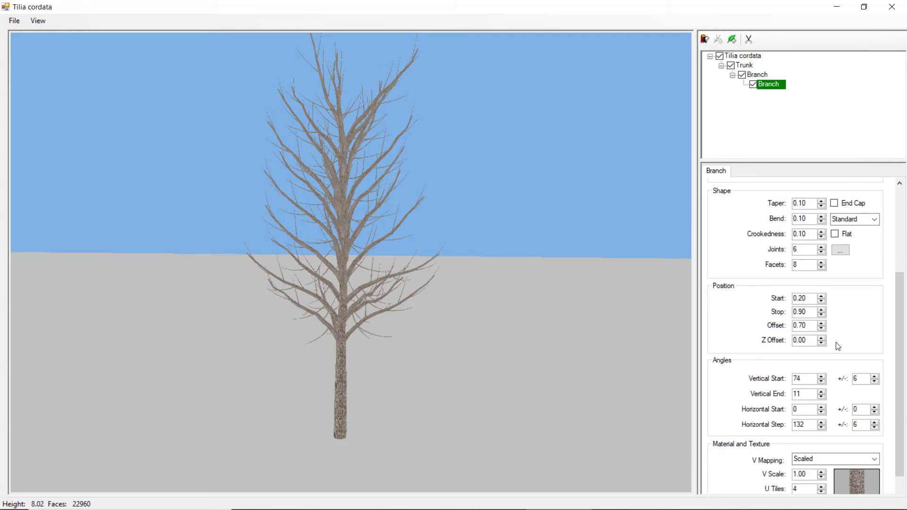
pyautogui.write('0.1')
pyautogui.press('Tab')
pyautogui.write('.85')
pyautogui.doubleClick(804, 376)
pyautogui.write('40')
pyautogui.press('Tab')
pyautogui.write('1')
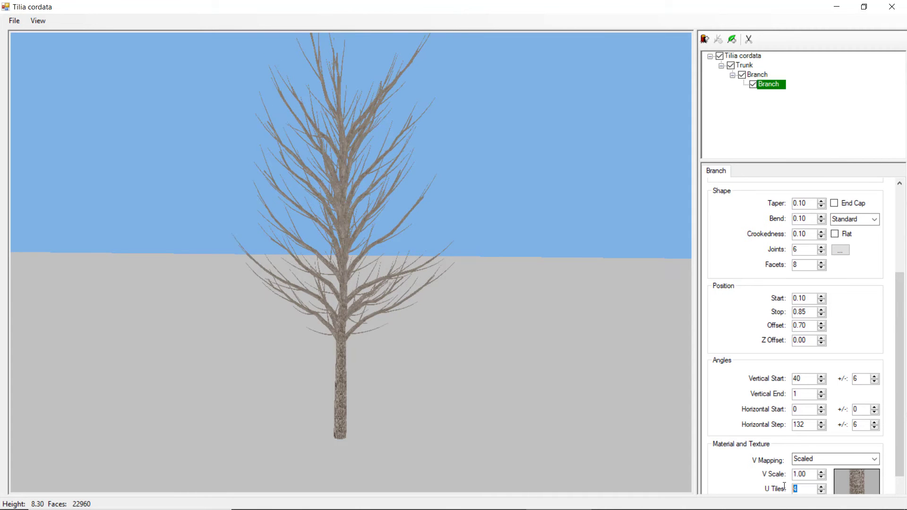
pyautogui.moveTo(899, 442); pyautogui.dragTo(904, 331)
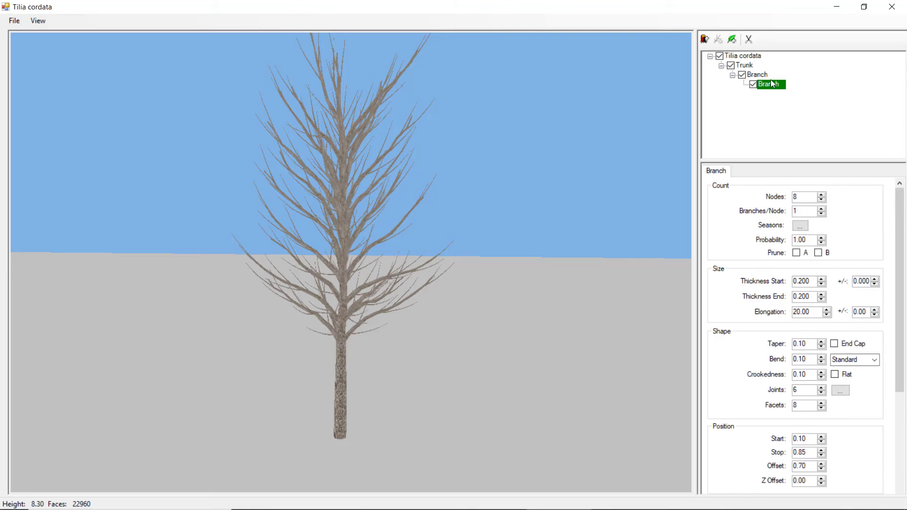
# - Raise the plant's maximum branch levels to 3 and return to the sub-branch
pyautogui.click(742, 56)
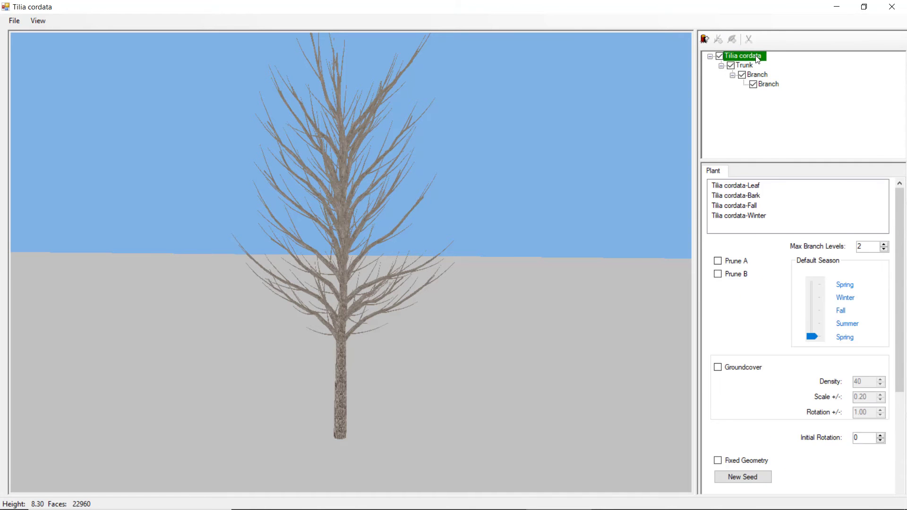
pyautogui.click(883, 244)
pyautogui.click(768, 88)
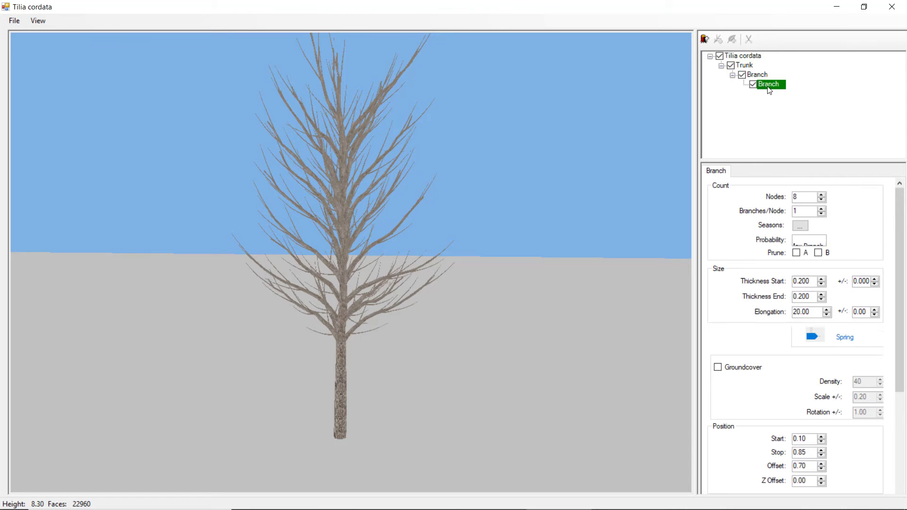
# - Add a third branch level with thickness 0.4, bend -1 and 3 joints
pyautogui.click(718, 40)
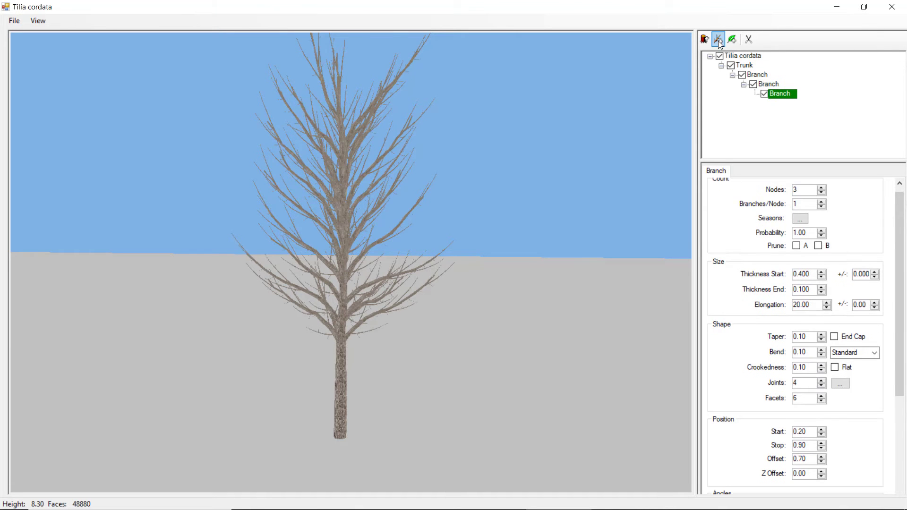
pyautogui.write('7')
pyautogui.doubleClick(803, 274)
pyautogui.write('.4')
pyautogui.doubleClick(801, 289)
pyautogui.write('.4')
pyautogui.write('40')
pyautogui.doubleClick(799, 352)
pyautogui.write('-1')
pyautogui.doubleClick(794, 382)
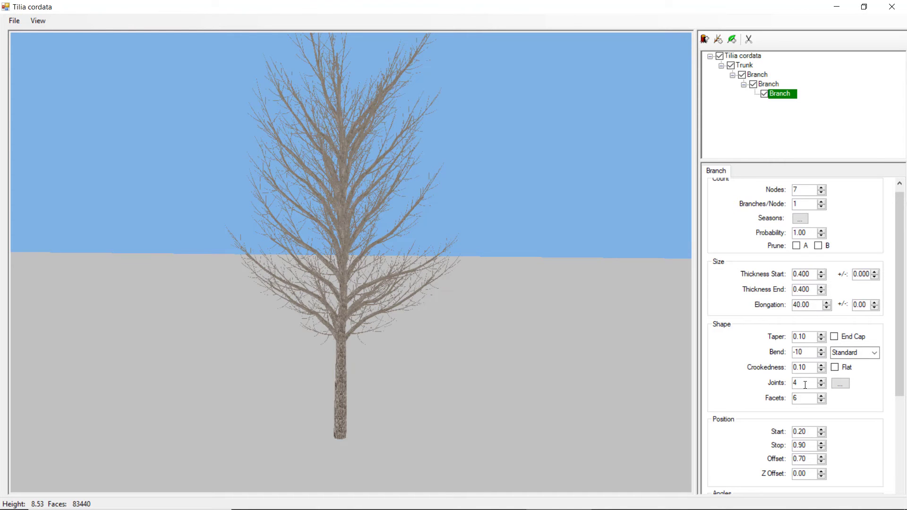
pyautogui.write('3')
pyautogui.press('Tab')
# - Angle the twigs from 70 degrees at the start to 10 at the end
pyautogui.moveTo(808, 432); pyautogui.dragTo(787, 432)
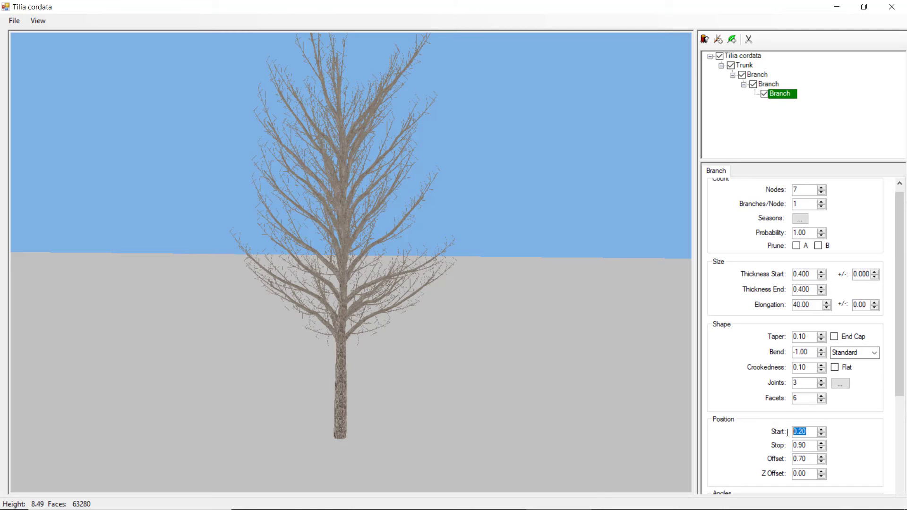
pyautogui.scroll(-3, 876, 398)
pyautogui.scroll(-2, 877, 399)
pyautogui.moveTo(805, 344); pyautogui.dragTo(775, 343)
pyautogui.write('7')
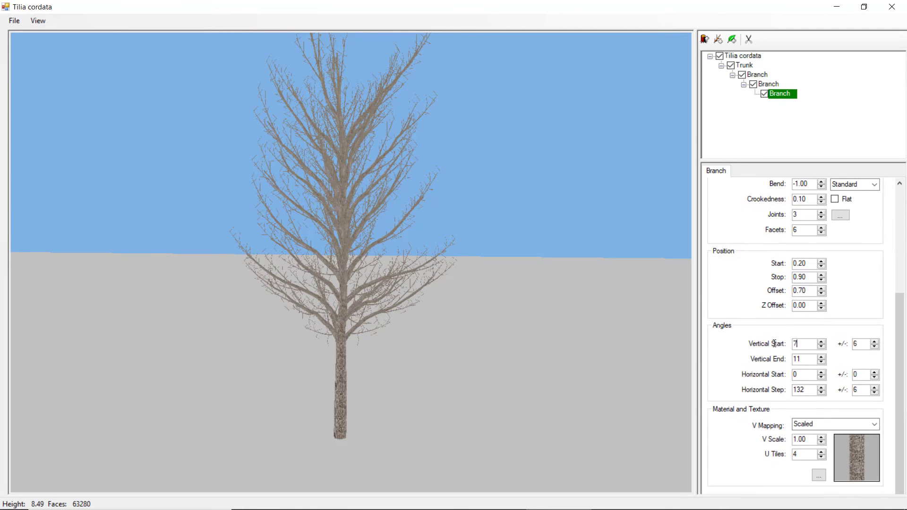
pyautogui.doubleClick(805, 360)
pyautogui.write('10')
# - Use Per Segment bark mapping with 1 U tile and bring the bend near zero
pyautogui.click(834, 424)
pyautogui.click(822, 452)
pyautogui.doubleClick(794, 454)
pyautogui.write('1')
pyautogui.doubleClick(800, 183)
pyautogui.write('-0')
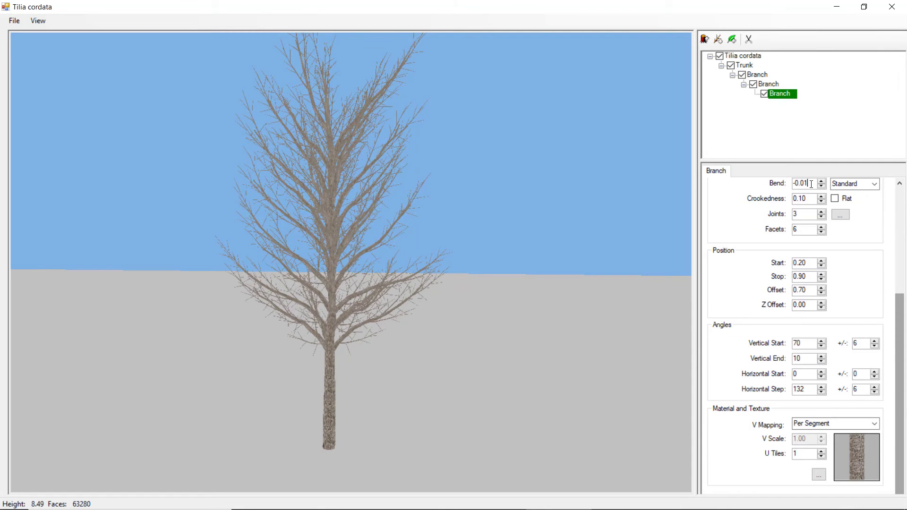
# - Add a leaf layer to the finest twigs and bring up the front material's options
pyautogui.click(731, 40)
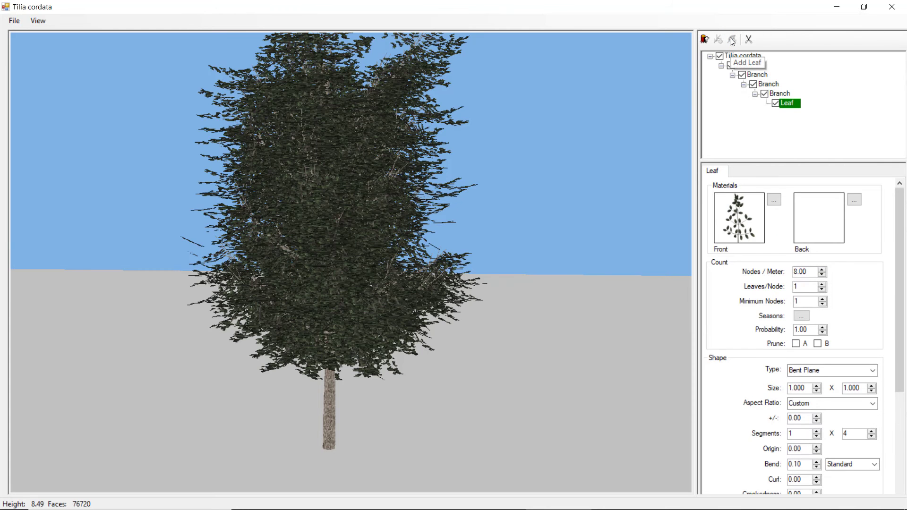
pyautogui.rightClick(741, 222)
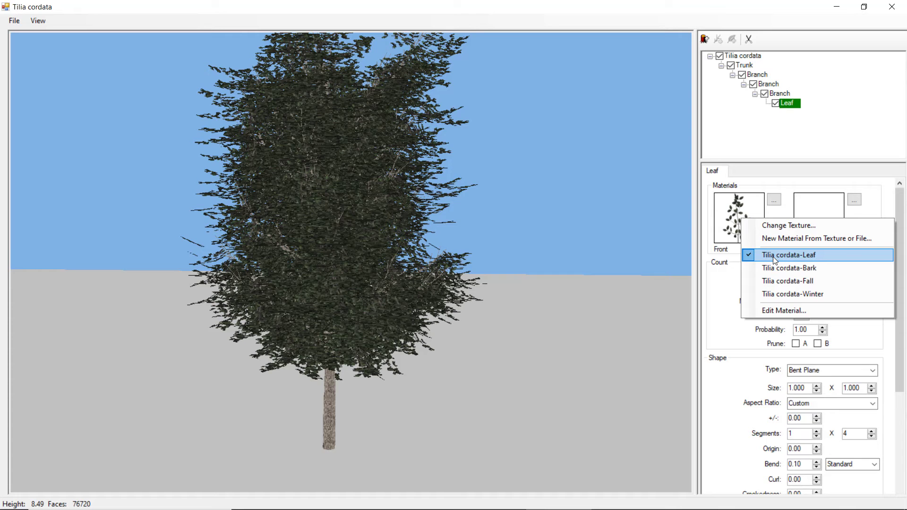
# - Load the Leaf image from Pictures > Accurender Plant Editor > Textures as the leaf texture
pyautogui.click(784, 225)
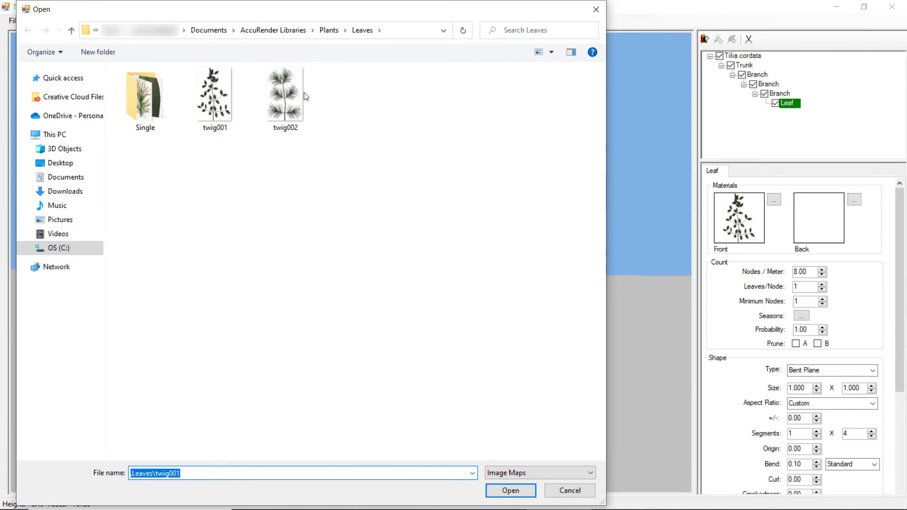
pyautogui.click(87, 224)
pyautogui.doubleClick(166, 112)
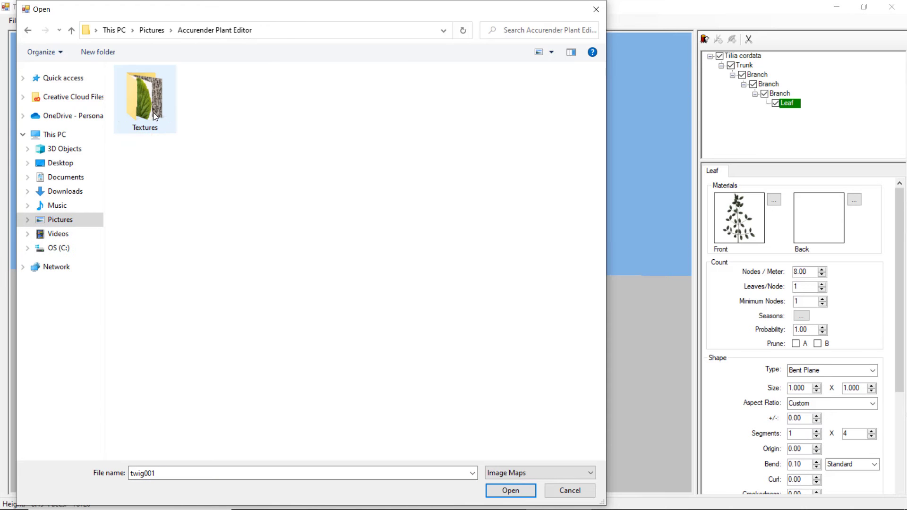
pyautogui.click(217, 100)
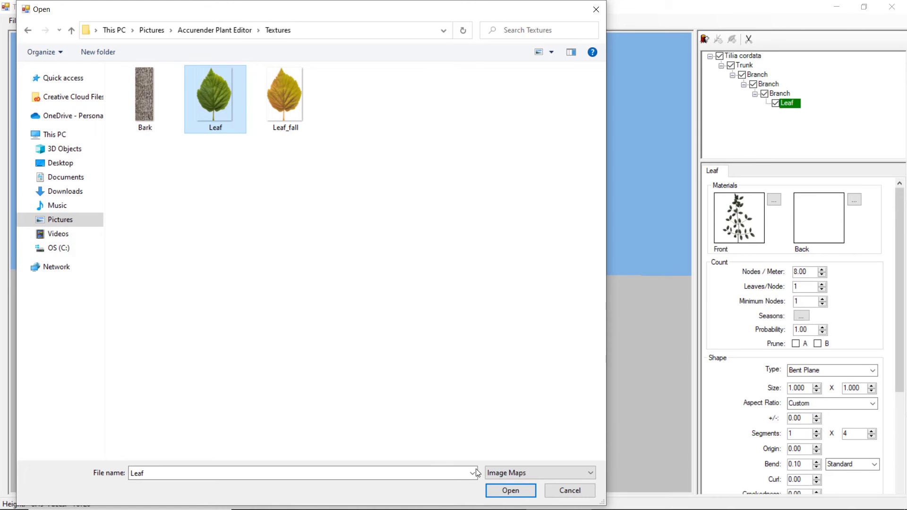
pyautogui.click(502, 489)
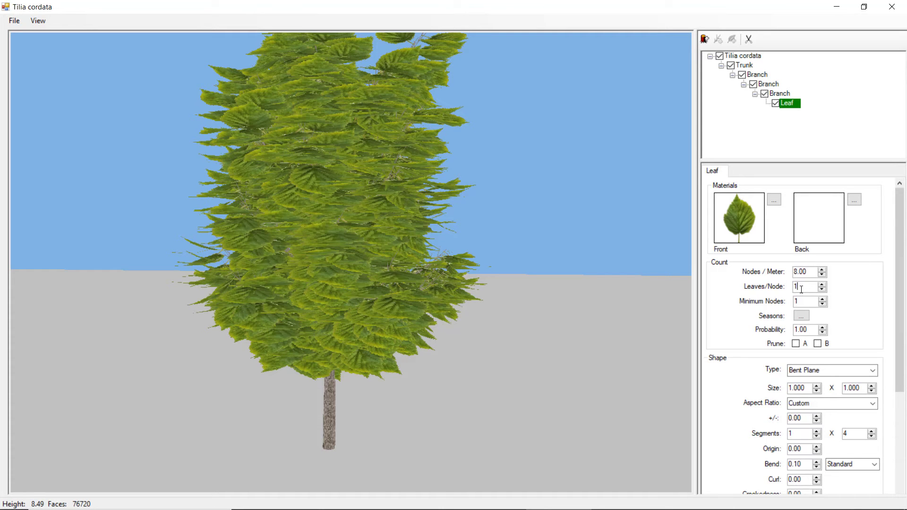
# - Set a custom leaf size of 0.1 by 0.1
pyautogui.press('Tab')
pyautogui.write('4')
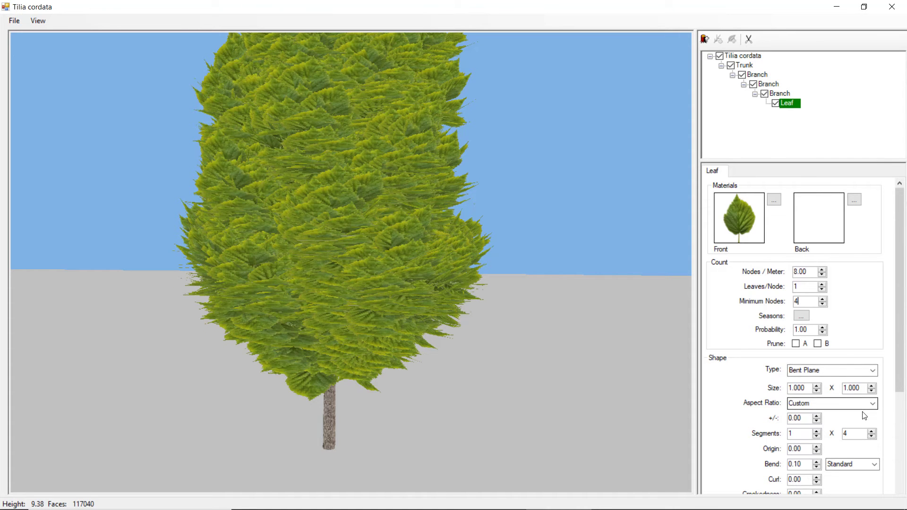
pyautogui.click(873, 403)
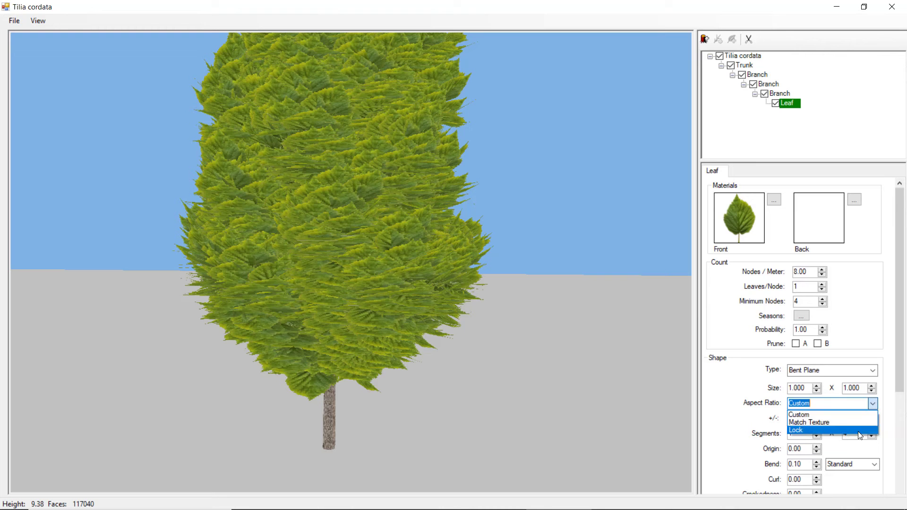
pyautogui.click(854, 415)
pyautogui.doubleClick(806, 388)
pyautogui.write('0.1')
pyautogui.doubleClick(862, 388)
pyautogui.write('0.1')
pyautogui.press('Return')
# - Try texture-matched leaf proportions at size 0.200, then revert to Custom
pyautogui.click(873, 403)
pyautogui.click(852, 422)
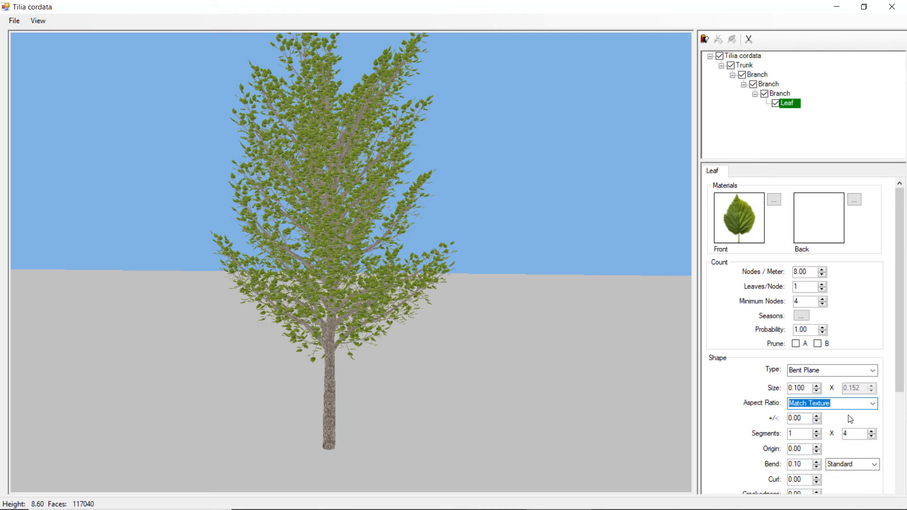
pyautogui.moveTo(808, 390); pyautogui.dragTo(783, 391)
pyautogui.write('0.')
pyautogui.press('Return')
pyautogui.scroll(2, 542, 285)
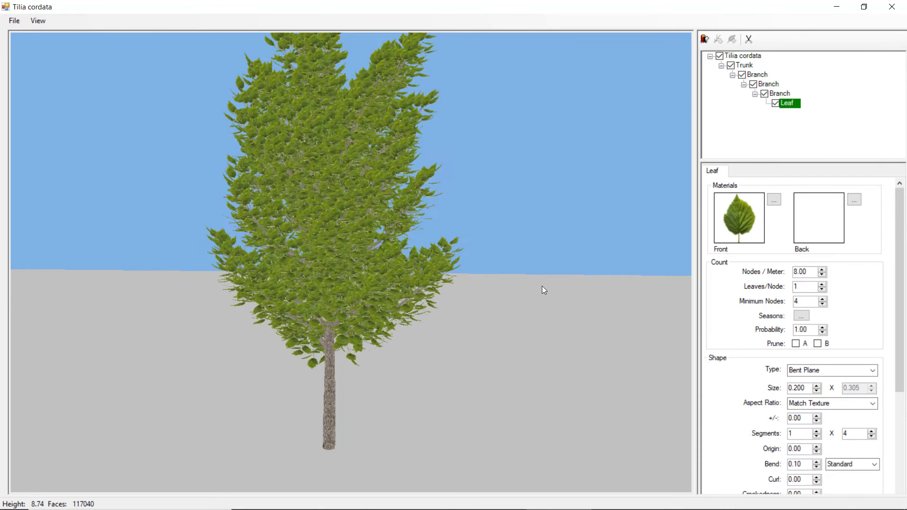
pyautogui.scroll(2, 542, 285)
pyautogui.scroll(2, 543, 243)
pyautogui.scroll(2, 526, 258)
pyautogui.scroll(2, 538, 269)
pyautogui.click(872, 403)
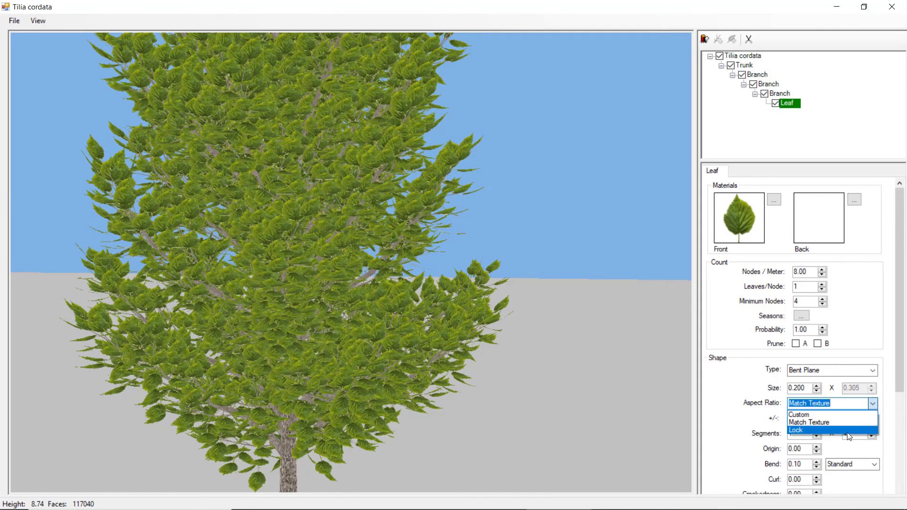
pyautogui.click(850, 414)
# - Try a 0.1 by 0.3 leaf with locked proportions, nudging the size up
pyautogui.doubleClick(808, 389)
pyautogui.press('BackSpace')
pyautogui.write('0.1')
pyautogui.doubleClick(853, 390)
pyautogui.write('.3')
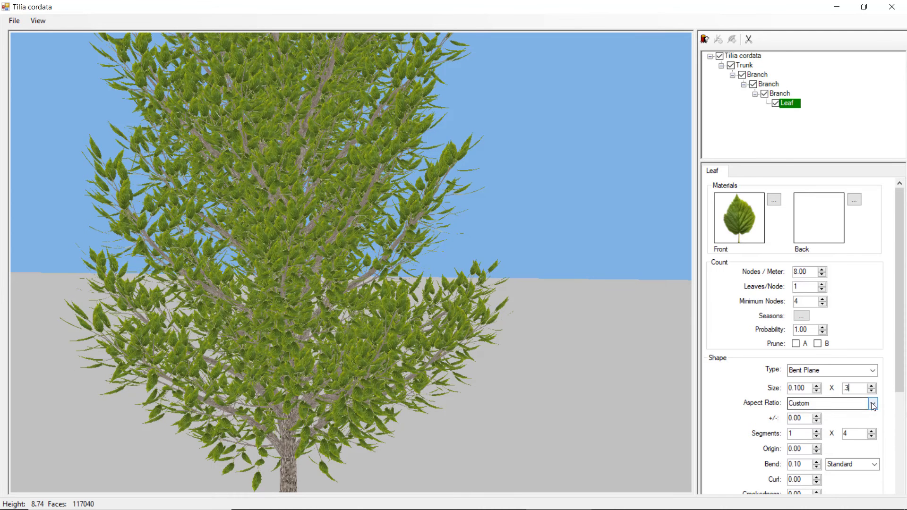
pyautogui.click(873, 405)
pyautogui.click(814, 427)
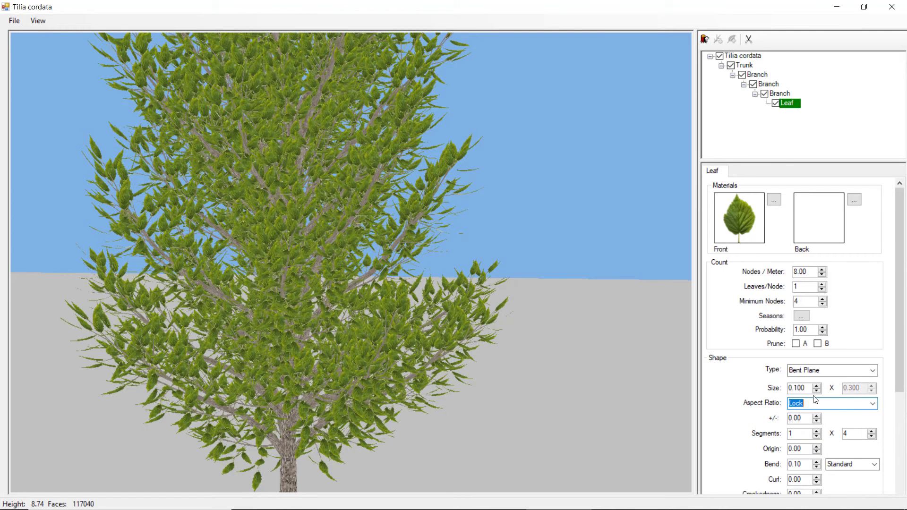
pyautogui.moveTo(805, 388); pyautogui.dragTo(797, 388)
pyautogui.click(816, 385)
pyautogui.press('Tab')
# - Match leaf proportions to the texture and set leaf size 0.100
pyautogui.click(872, 404)
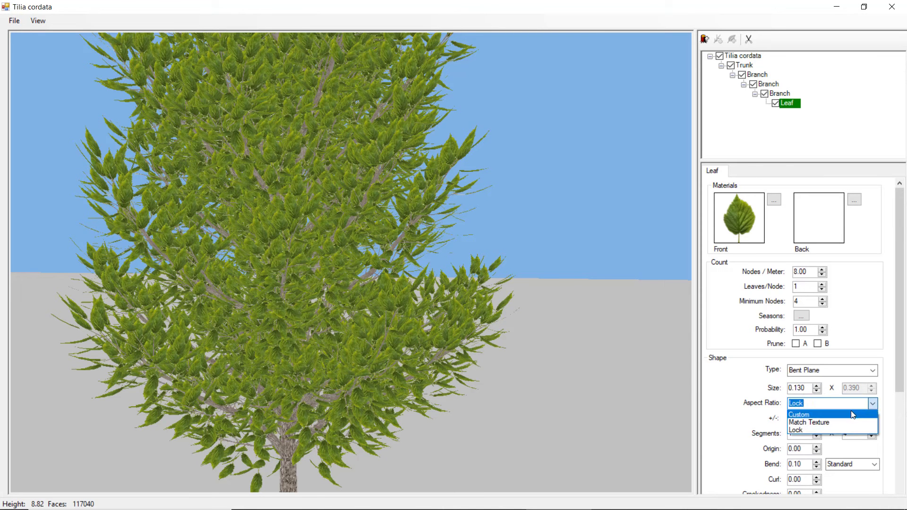
pyautogui.click(832, 420)
pyautogui.hotkey('shift', 'Tab')
pyautogui.write('1')
pyautogui.press('BackSpace')
pyautogui.press('BackSpace')
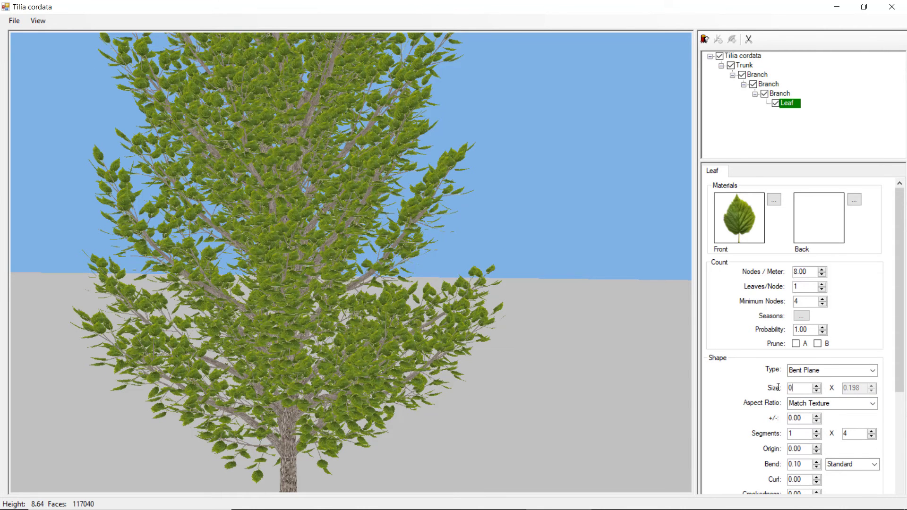
pyautogui.press('Return')
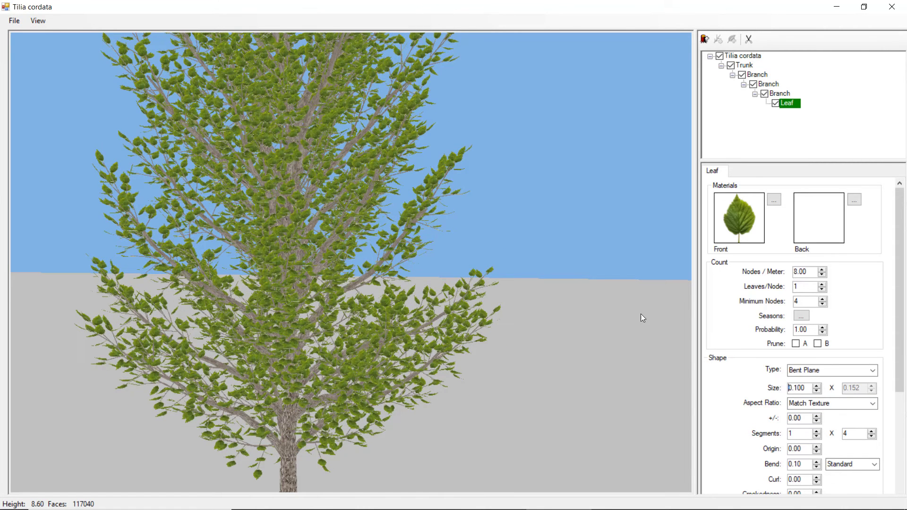
# - Zoom in on the foliage and look over the leaf type list without changing it
pyautogui.scroll(2, 548, 284)
pyautogui.scroll(2, 548, 284)
pyautogui.scroll(2, 561, 248)
pyautogui.scroll(2, 526, 285)
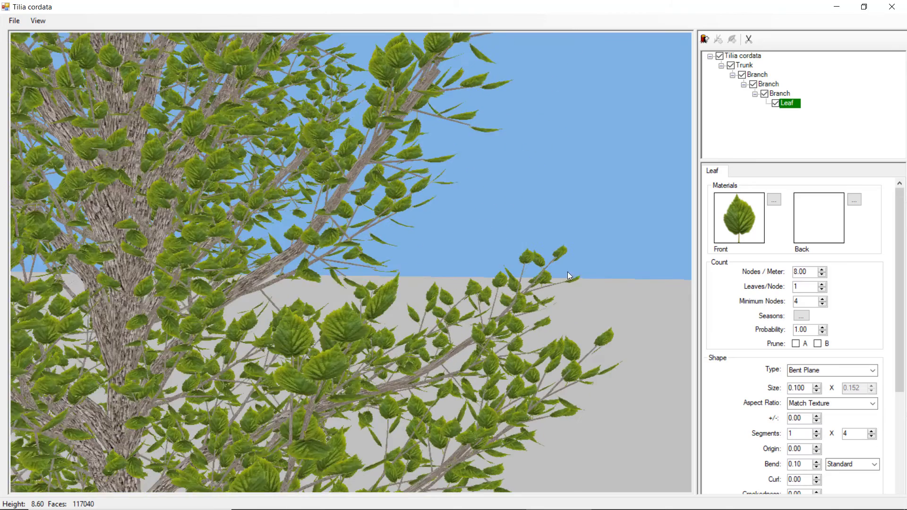
pyautogui.scroll(2, 567, 271)
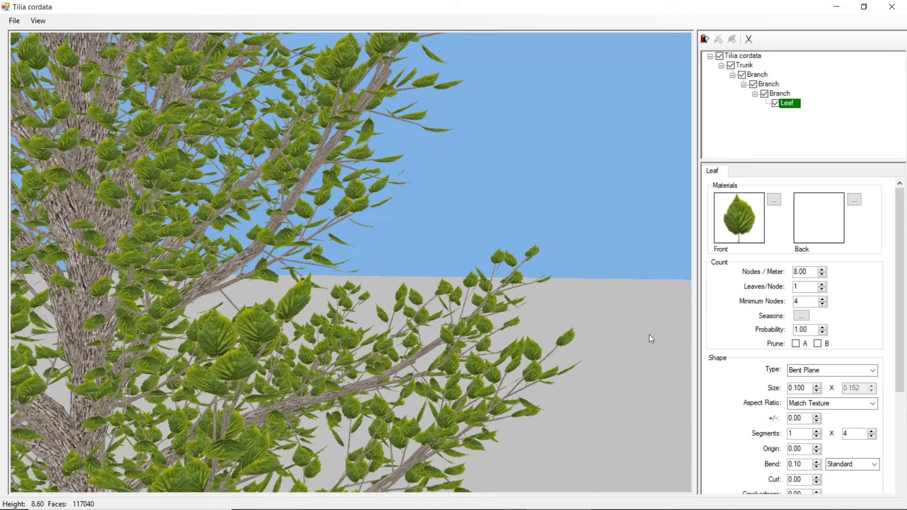
pyautogui.click(872, 372)
pyautogui.click(829, 387)
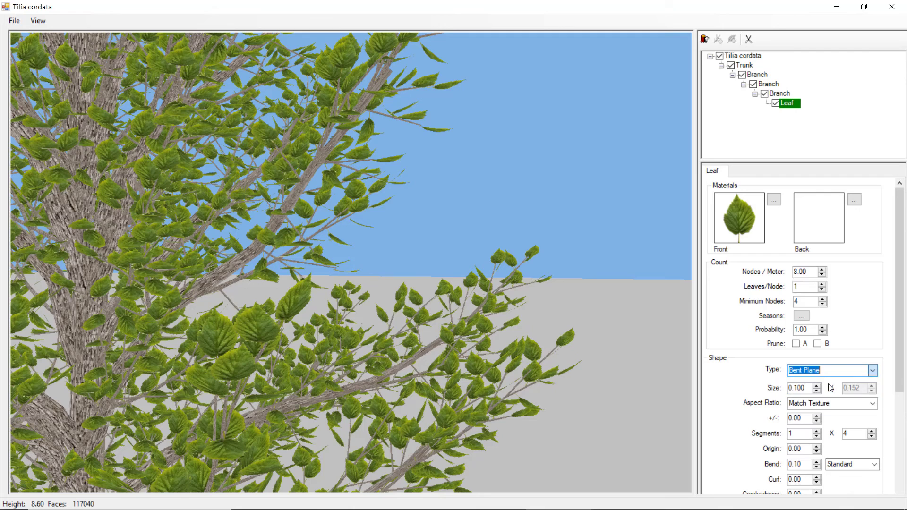
pyautogui.moveTo(301, 302); pyautogui.dragTo(574, 356)
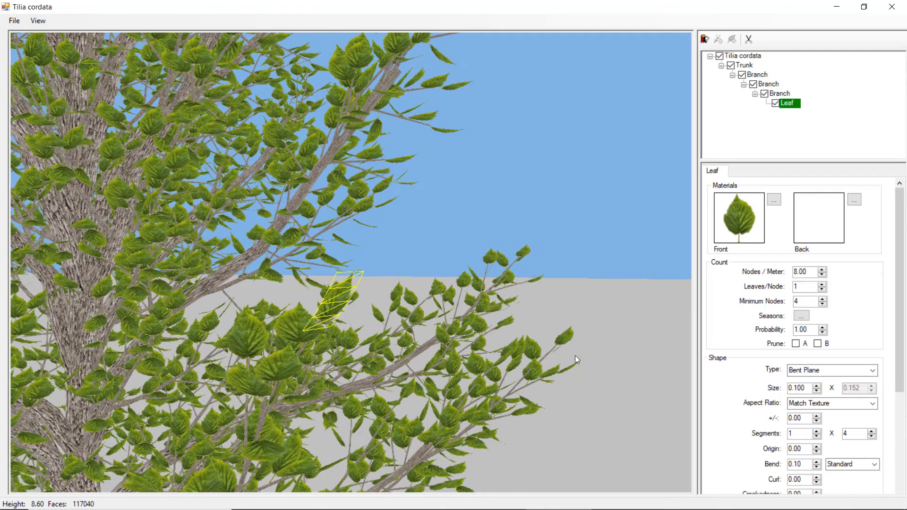
# - Try Crossed Bent Plane leaves, then revert to single Bent Plane leaves
pyautogui.click(871, 372)
pyautogui.click(840, 390)
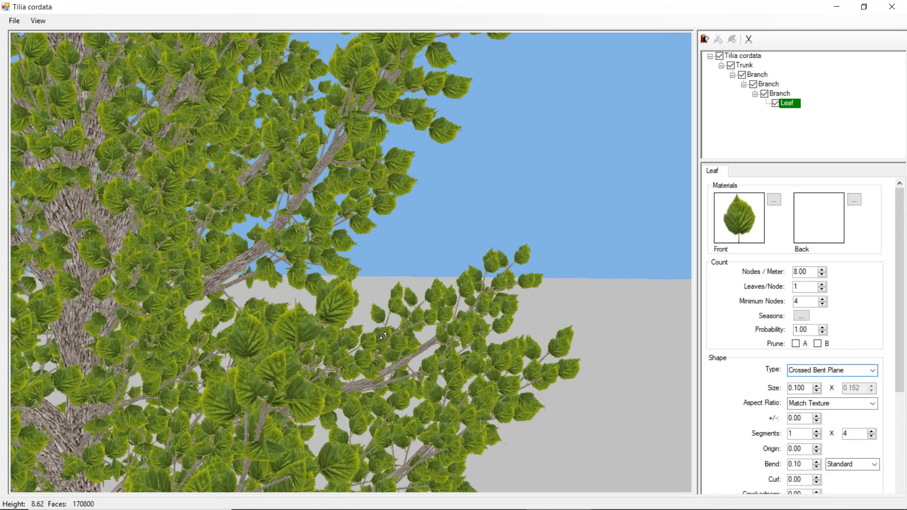
pyautogui.moveTo(383, 338); pyautogui.dragTo(395, 335)
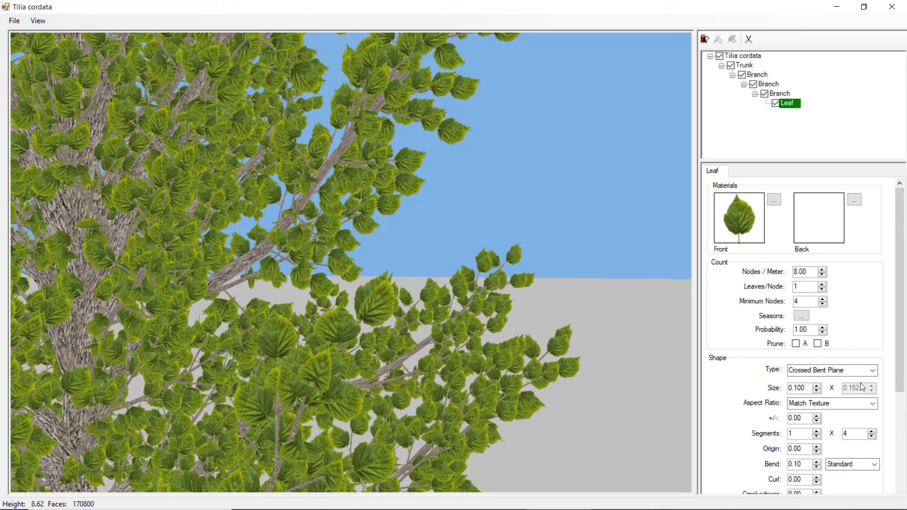
pyautogui.click(871, 373)
pyautogui.click(846, 382)
pyautogui.moveTo(894, 360); pyautogui.dragTo(893, 414)
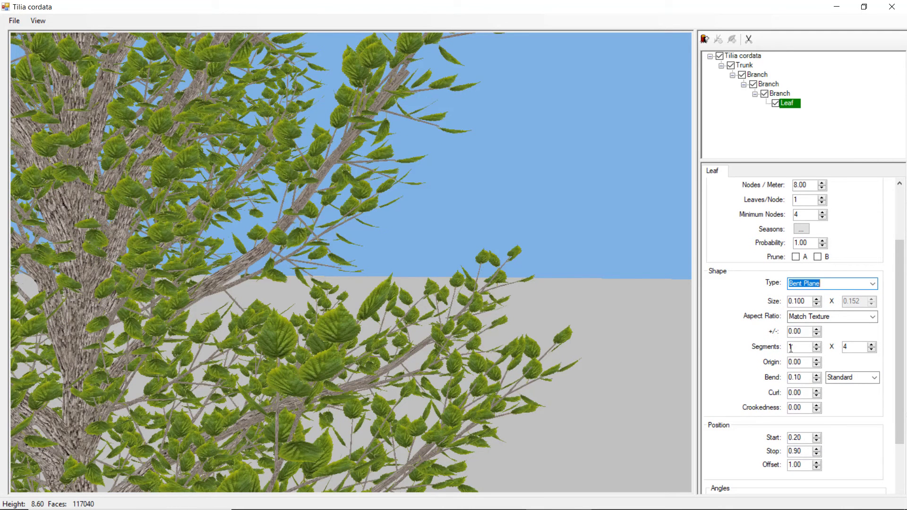
# - Set leaf bend -0.05, Segments 2 x 3, Curl 0.15, and tick Follow Parent under Angles
pyautogui.moveTo(802, 381); pyautogui.dragTo(780, 380)
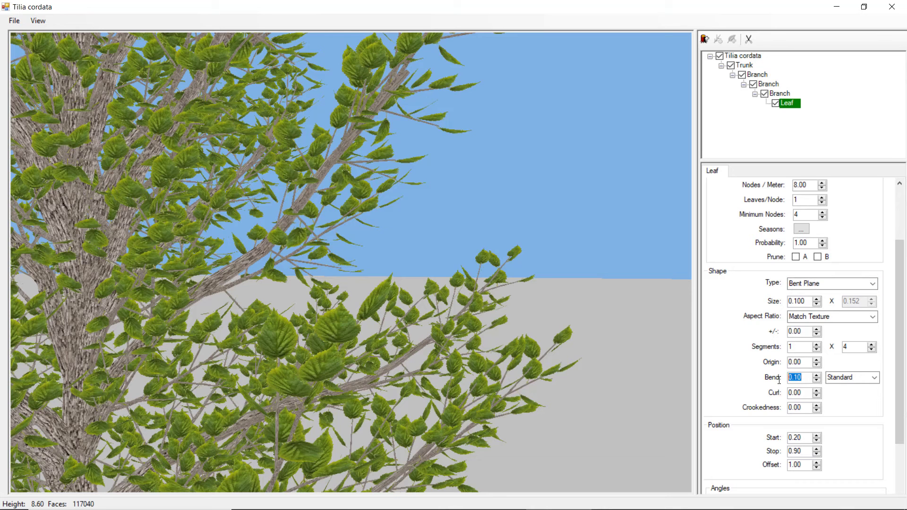
pyautogui.write('-0.05')
pyautogui.doubleClick(842, 349)
pyautogui.write('3')
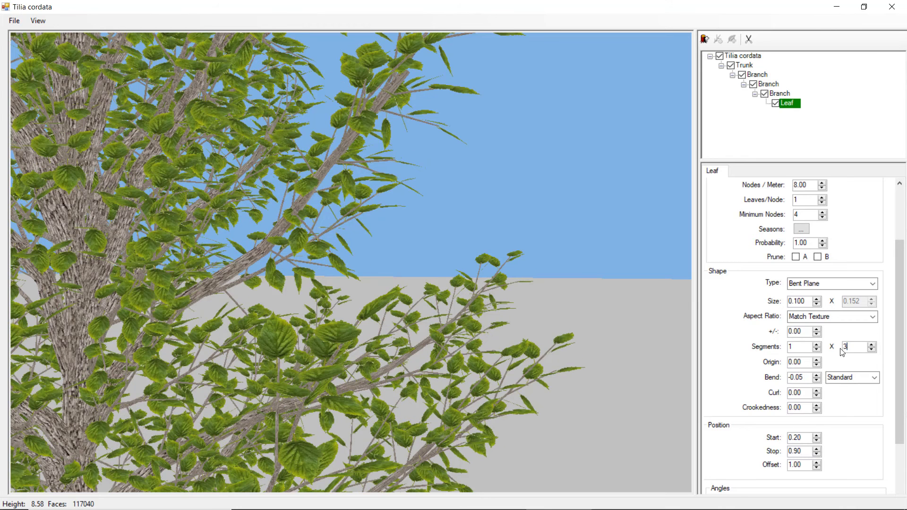
pyautogui.press('Return')
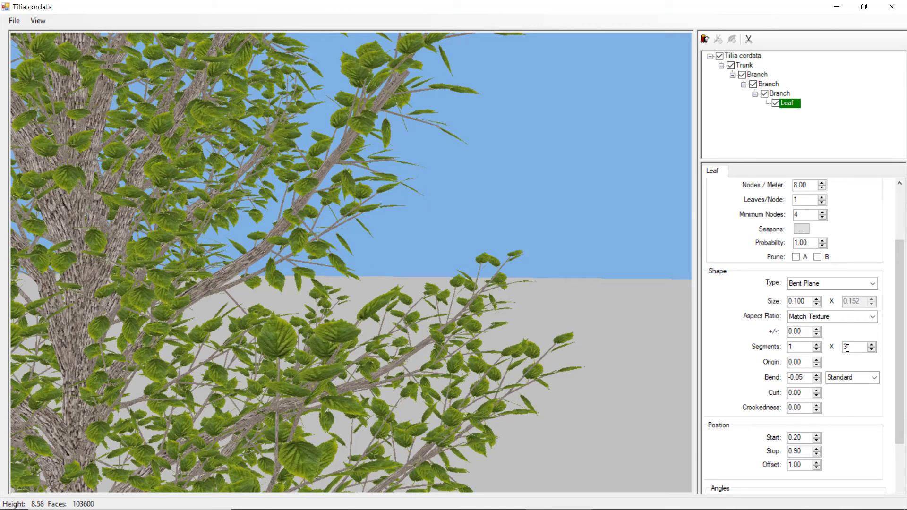
pyautogui.moveTo(804, 395); pyautogui.dragTo(782, 393)
pyautogui.write('0.')
pyautogui.moveTo(802, 347); pyautogui.dragTo(784, 348)
pyautogui.write('2')
pyautogui.press('Return')
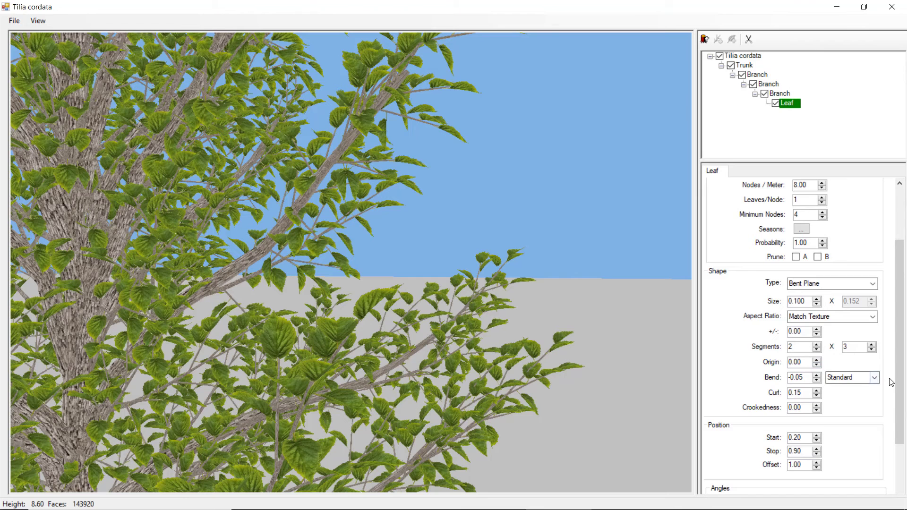
pyautogui.moveTo(899, 379); pyautogui.dragTo(899, 441)
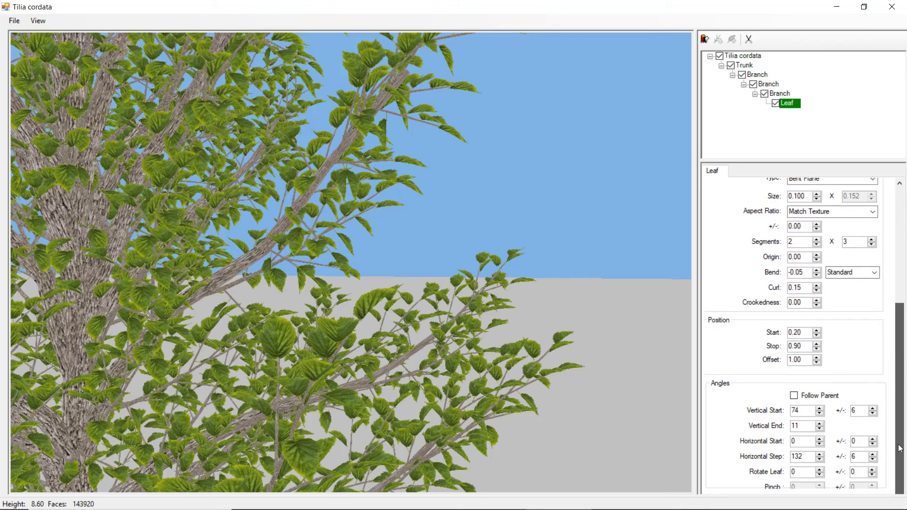
pyautogui.click(794, 396)
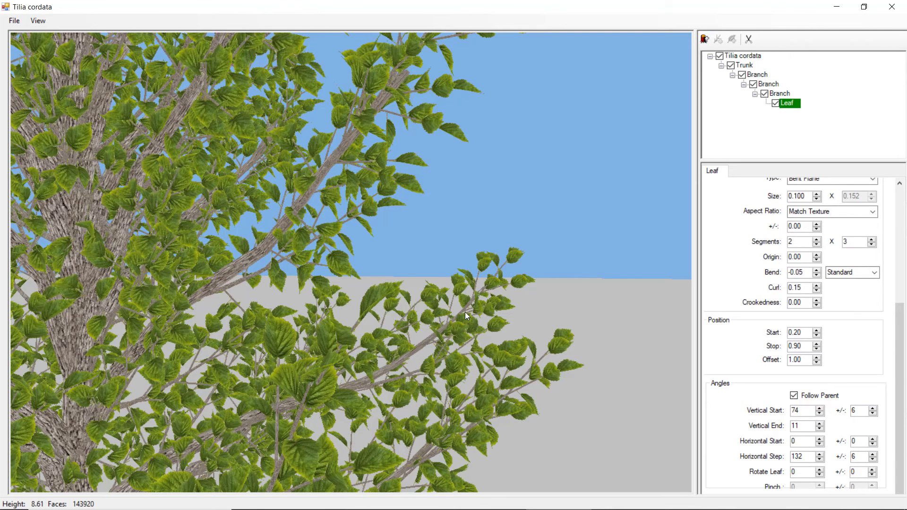
# - Zoom and rotate out to the full tree, then bring up the first Branch level's angle settings
pyautogui.scroll(-5, 465, 312)
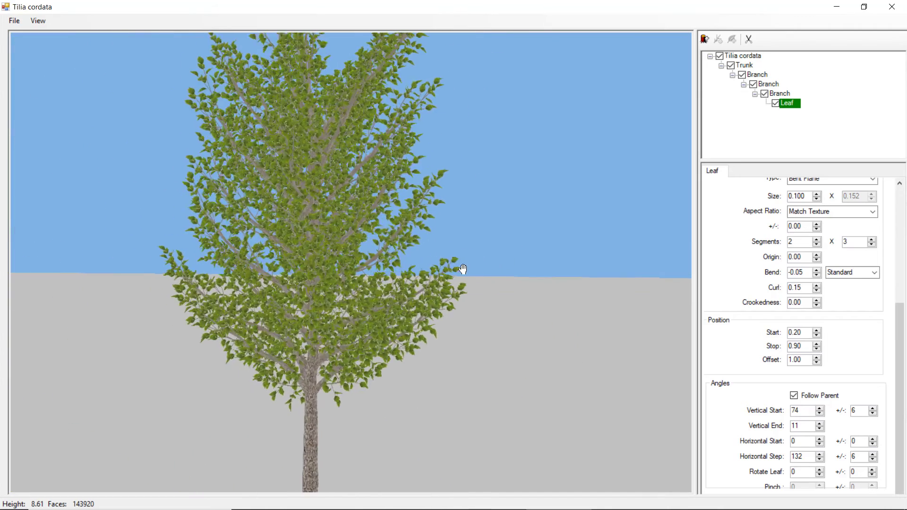
pyautogui.scroll(-2, 463, 270)
pyautogui.moveTo(463, 269); pyautogui.dragTo(370, 281)
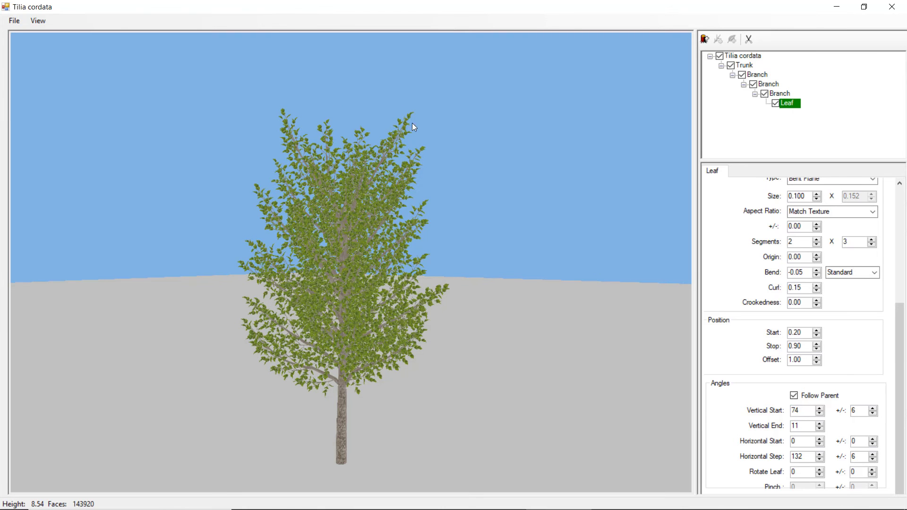
pyautogui.click(755, 75)
pyautogui.moveTo(805, 343); pyautogui.dragTo(762, 343)
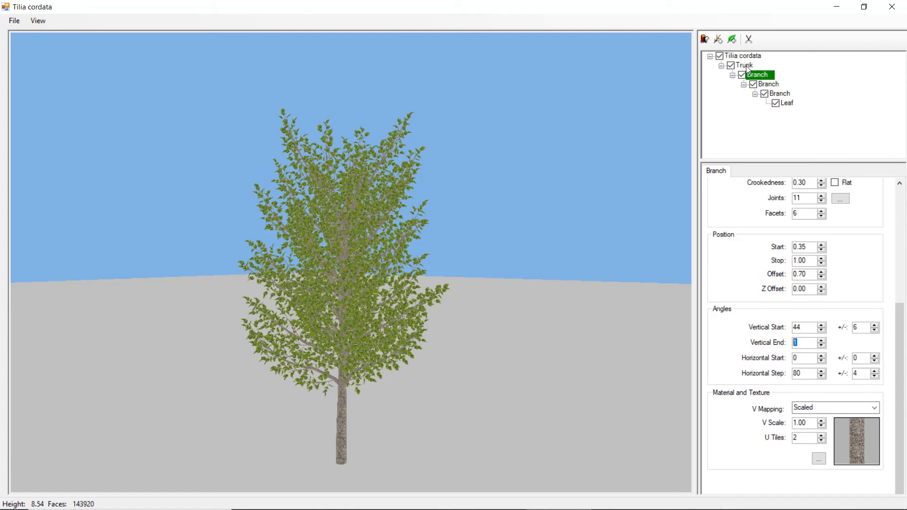
# - Copy the Branch hierarchy onto Trunk and rename the first copy Branch 1
pyautogui.moveTo(752, 67); pyautogui.dragTo(750, 69)
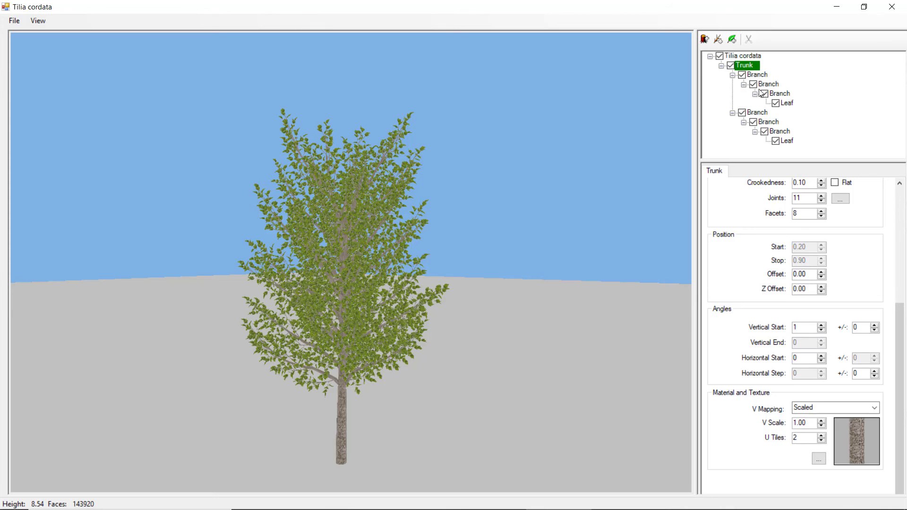
pyautogui.click(766, 78)
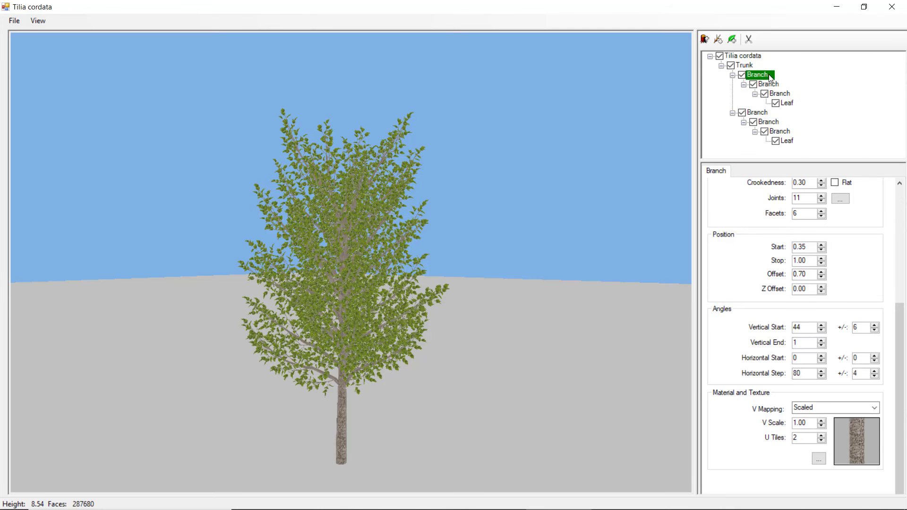
pyautogui.click(766, 78)
pyautogui.click(770, 75)
pyautogui.write('1')
pyautogui.press('Return')
# - Rename the second copy Branch 2 and set its Probability to 0
pyautogui.click(759, 115)
pyautogui.click(759, 115)
pyautogui.write('2')
pyautogui.press('Return')
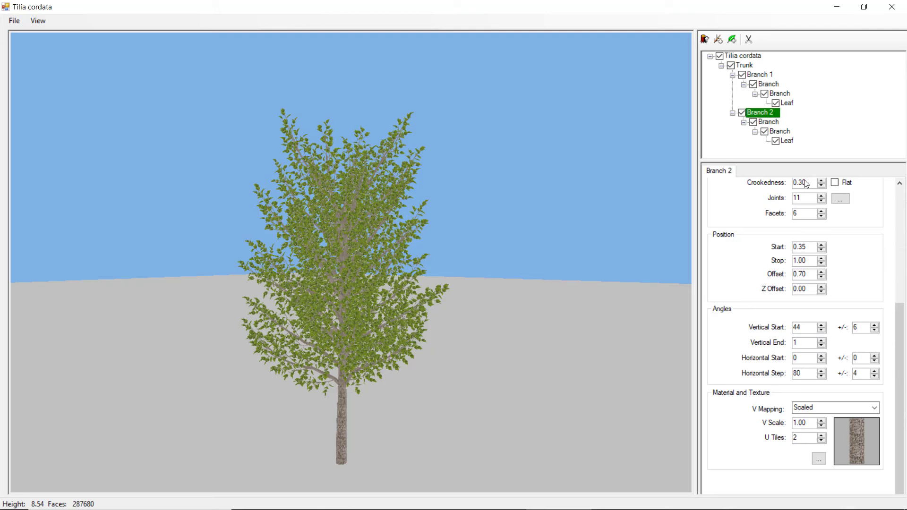
pyautogui.scroll(2, 806, 283)
pyautogui.scroll(3, 805, 293)
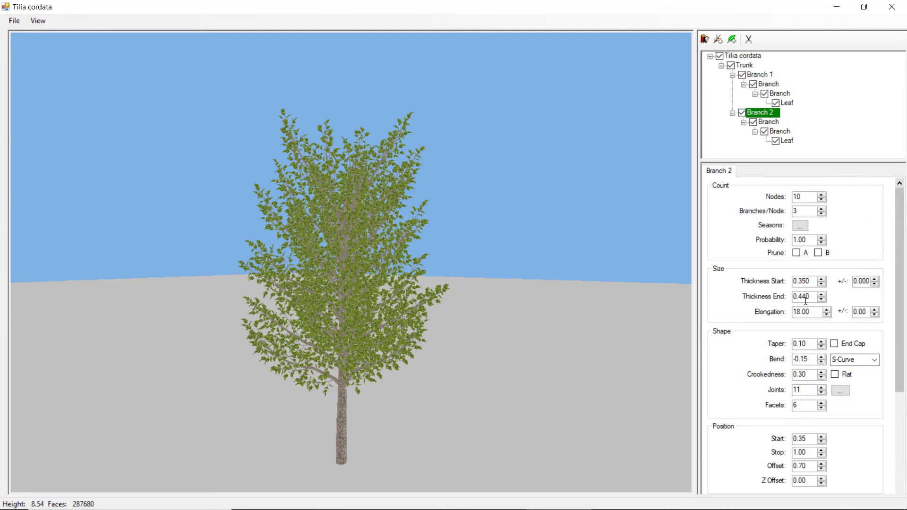
pyautogui.doubleClick(800, 239)
pyautogui.write('0')
pyautogui.click(820, 124)
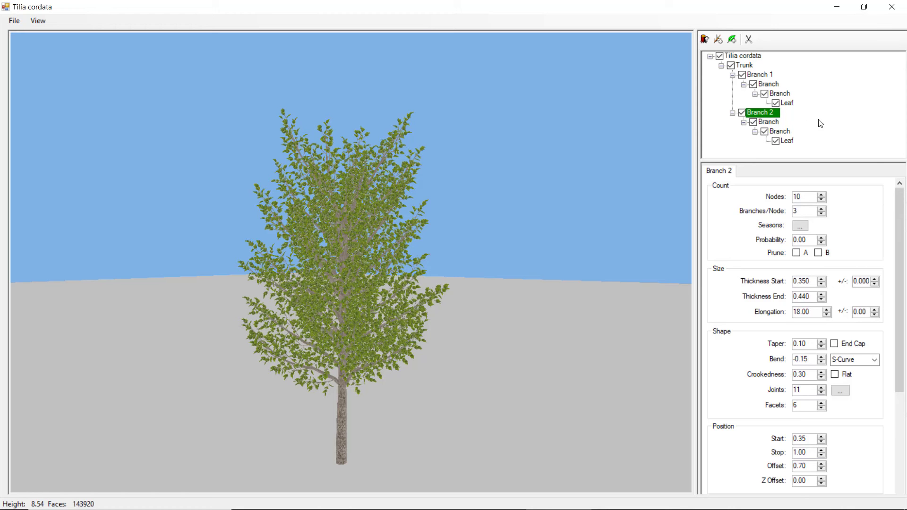
pyautogui.click(763, 75)
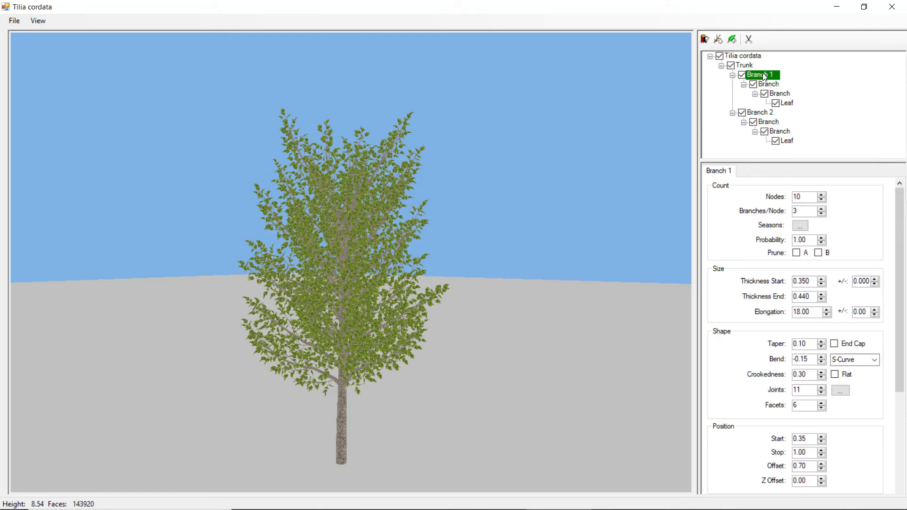
# - Give Branch 1 a Stop of 0.75 and a Vertical End angle of 8
pyautogui.moveTo(899, 276); pyautogui.dragTo(899, 337)
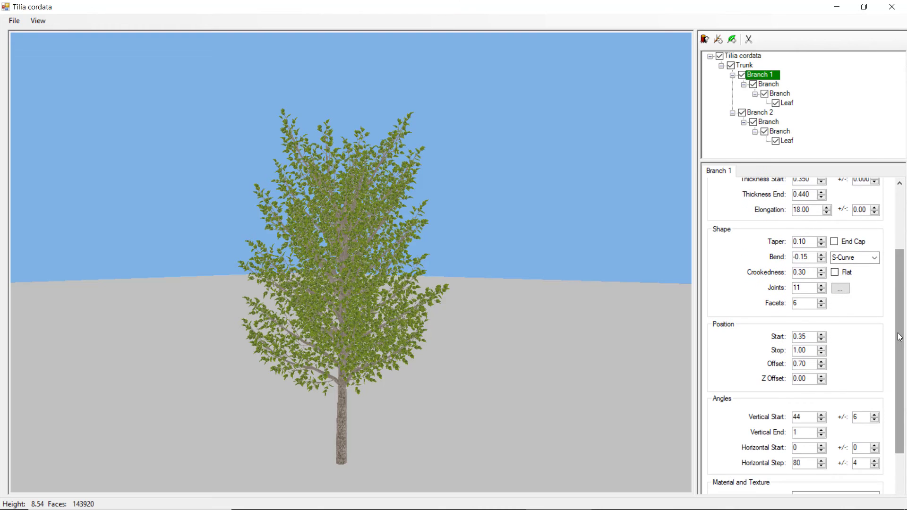
pyautogui.doubleClick(810, 352)
pyautogui.write('0.75')
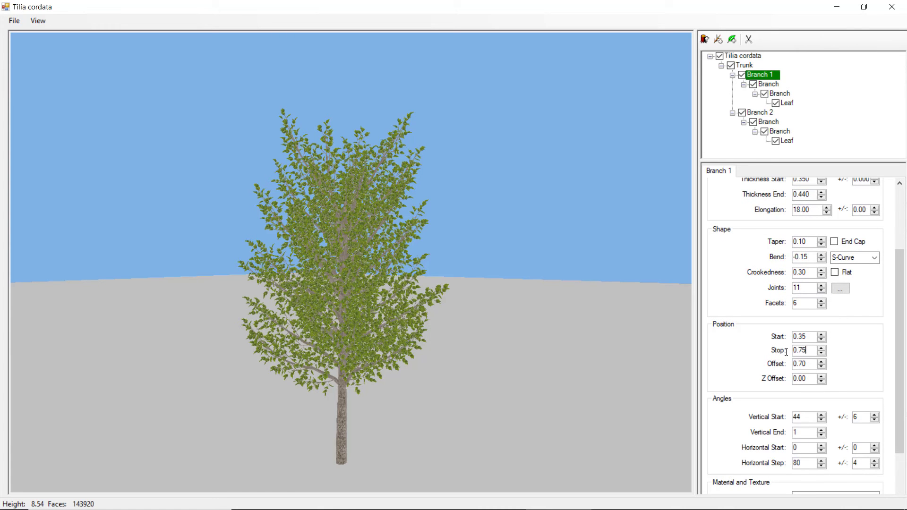
pyautogui.doubleClick(797, 433)
pyautogui.write('8')
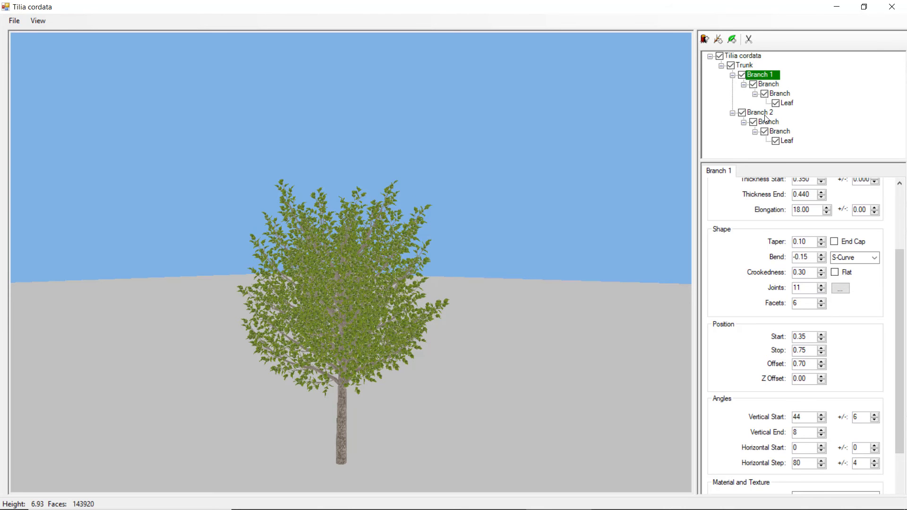
# - Give Branch 2 Probability 1, 7 Nodes and 2 Branches per Node
pyautogui.click(761, 113)
pyautogui.scroll(3, 886, 293)
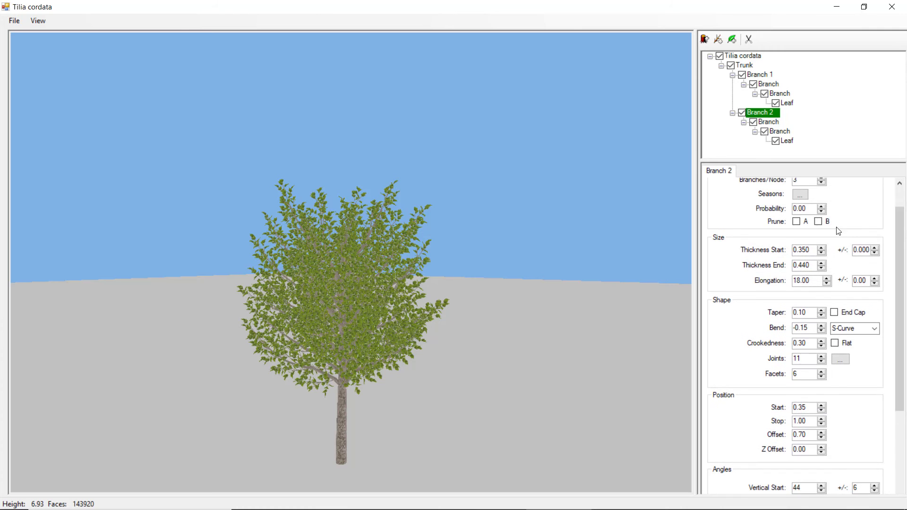
pyautogui.moveTo(813, 208); pyautogui.dragTo(784, 212)
pyautogui.write('1')
pyautogui.scroll(2, 892, 285)
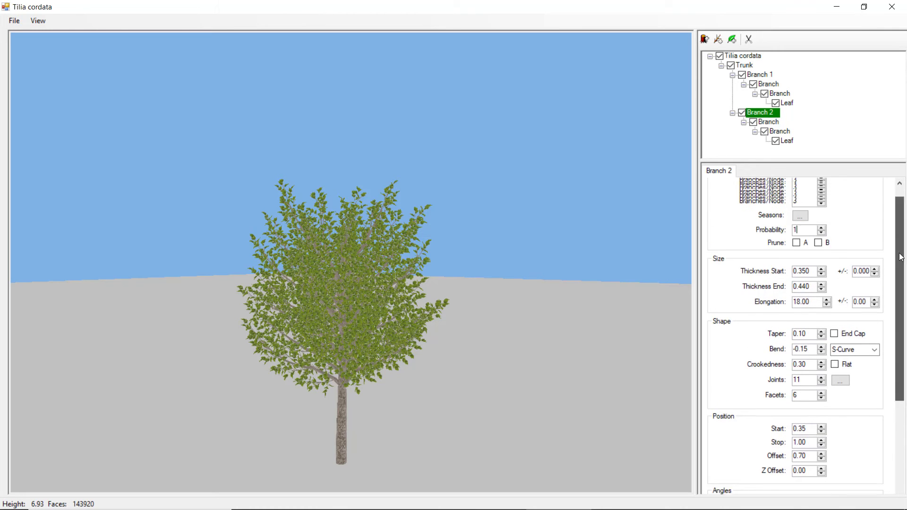
pyautogui.moveTo(813, 197); pyautogui.dragTo(787, 198)
pyautogui.write('7')
pyautogui.press('Tab')
pyautogui.write('2')
pyautogui.press('Tab')
# - Set Branch 2 bend to Standard 0.05, Start 0.52, and vertical angles 57 to 5
pyautogui.click(874, 359)
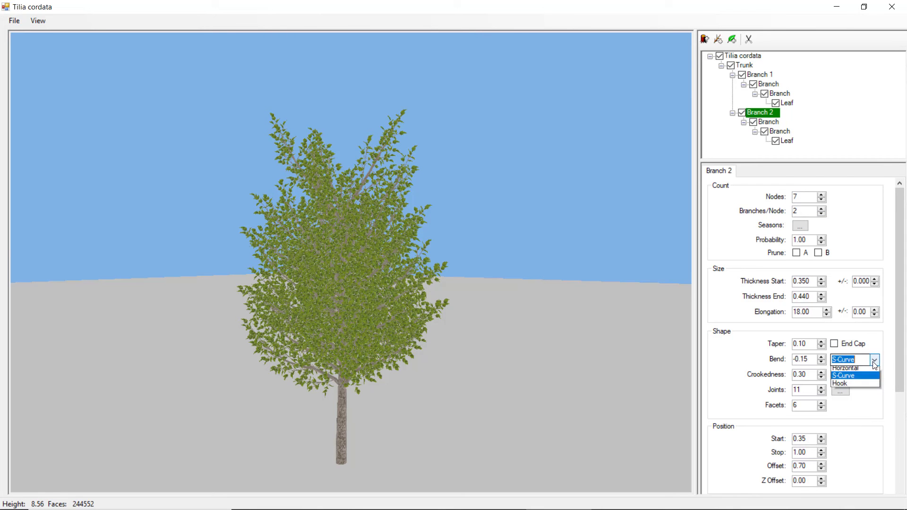
pyautogui.click(845, 368)
pyautogui.moveTo(813, 360); pyautogui.dragTo(784, 360)
pyautogui.write('0.05')
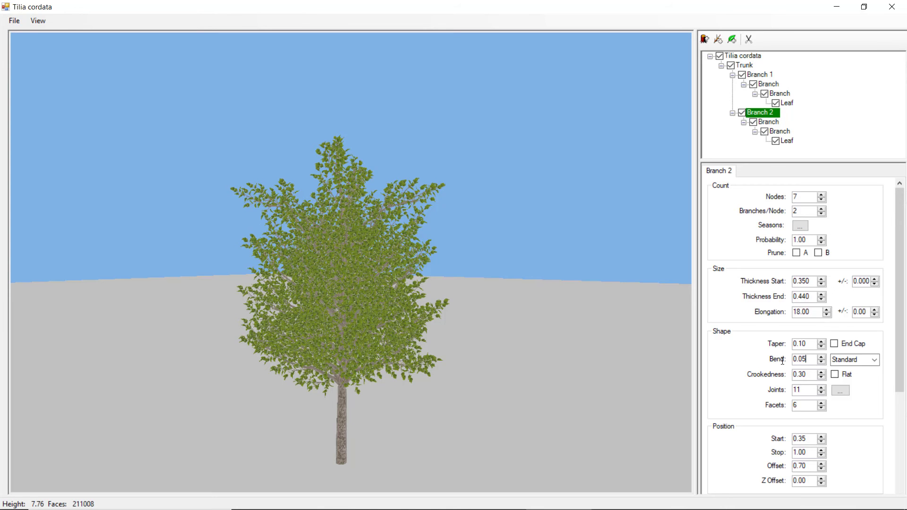
pyautogui.moveTo(900, 334); pyautogui.dragTo(896, 395)
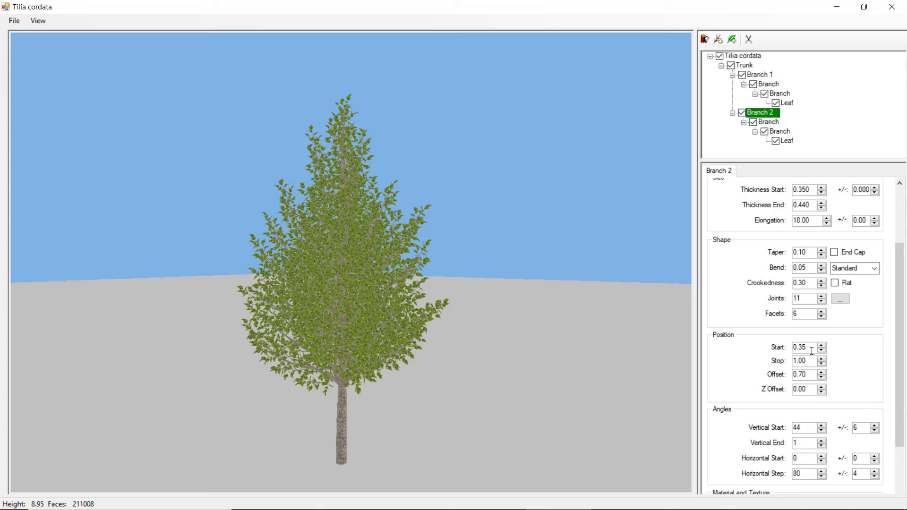
pyautogui.press('BackSpace')
pyautogui.press('BackSpace')
pyautogui.write('52')
pyautogui.doubleClick(804, 427)
pyautogui.write('57')
pyautogui.press('Tab')
pyautogui.write('4')
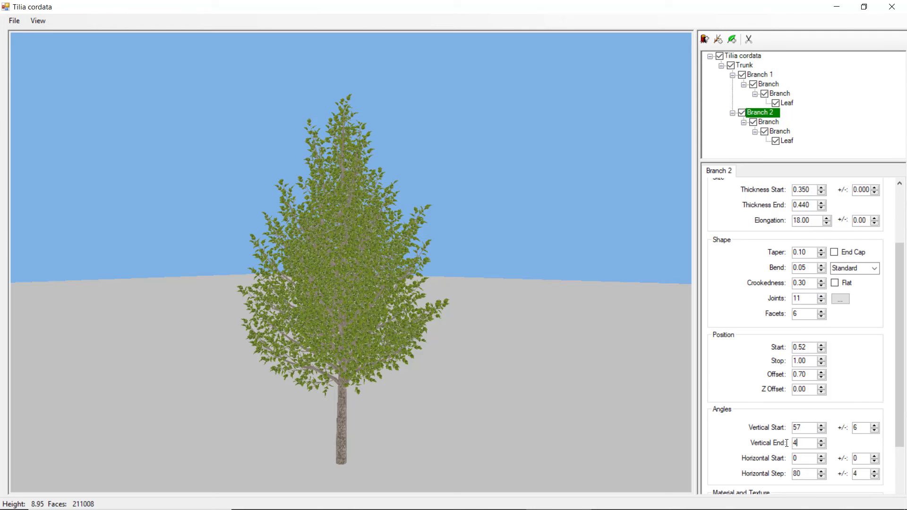
pyautogui.write('5')
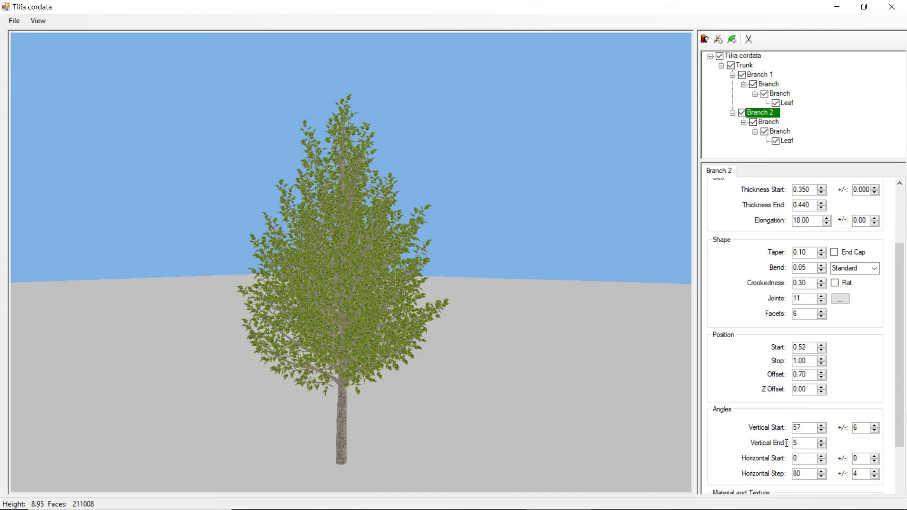
pyautogui.moveTo(493, 359); pyautogui.dragTo(392, 380)
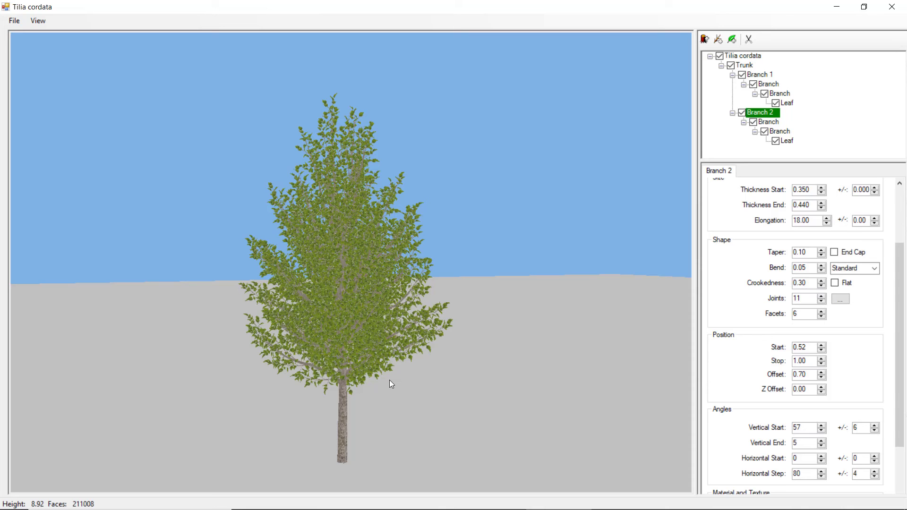
pyautogui.click(750, 59)
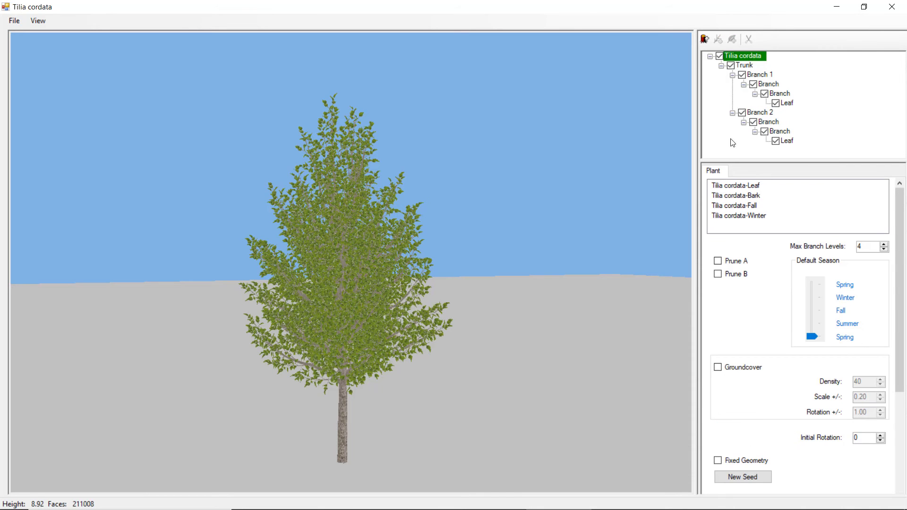
# - Delete the unused Tilia cordata-Fall and -Winter materials and set the Default Season to Winter
pyautogui.rightClick(743, 210)
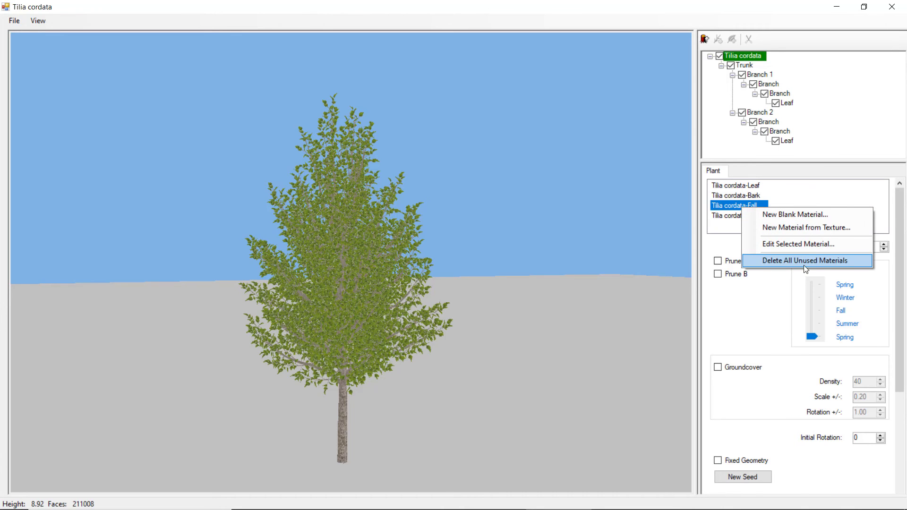
pyautogui.click(779, 262)
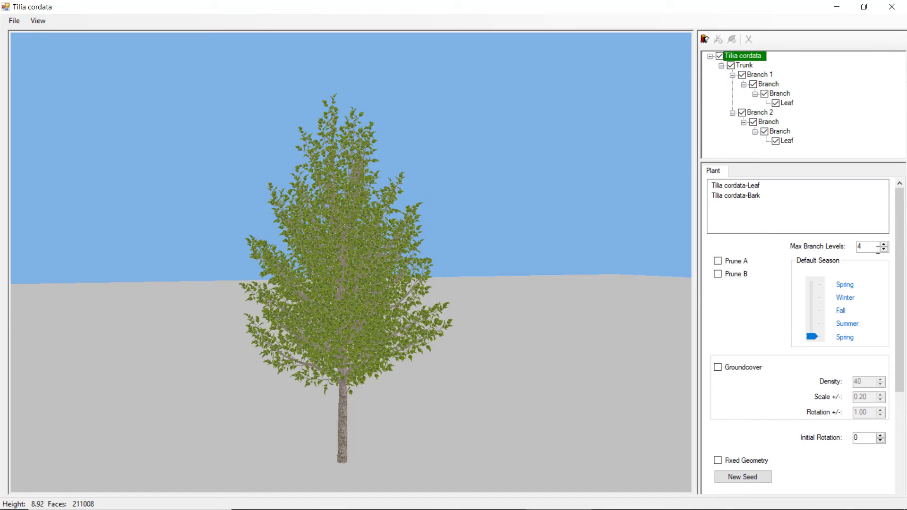
pyautogui.moveTo(861, 247); pyautogui.dragTo(848, 248)
pyautogui.click(812, 336)
pyautogui.moveTo(812, 300); pyautogui.dragTo(822, 302)
# - Set the Branch 1 leaves' Winter Probability to 0 in the Seasons dialog
pyautogui.click(789, 105)
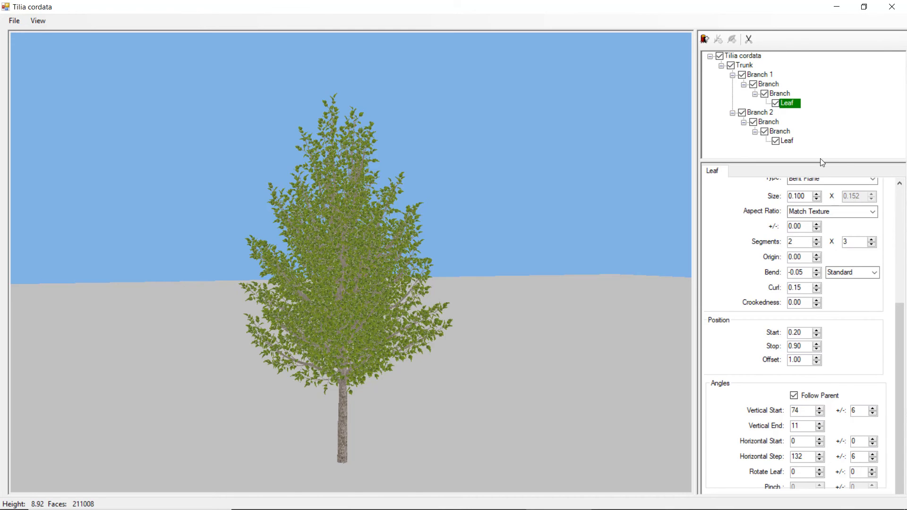
pyautogui.moveTo(896, 344); pyautogui.dragTo(897, 251)
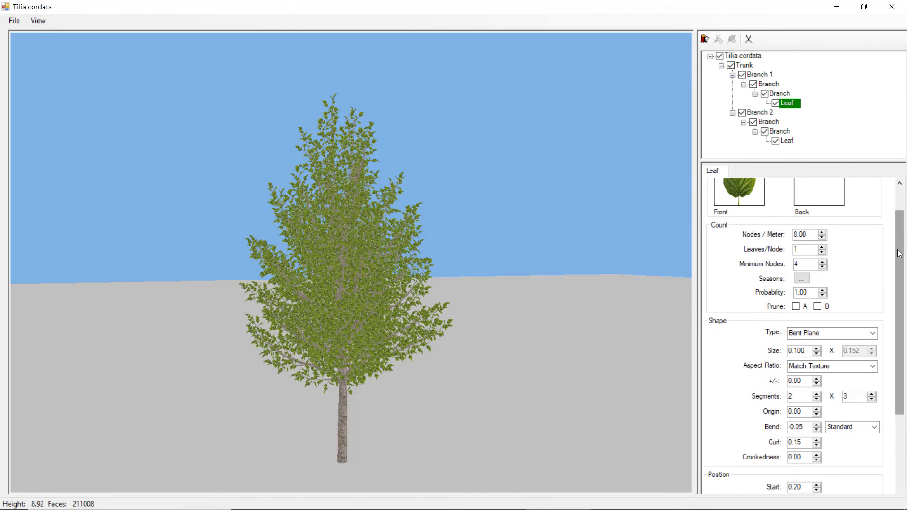
pyautogui.click(802, 279)
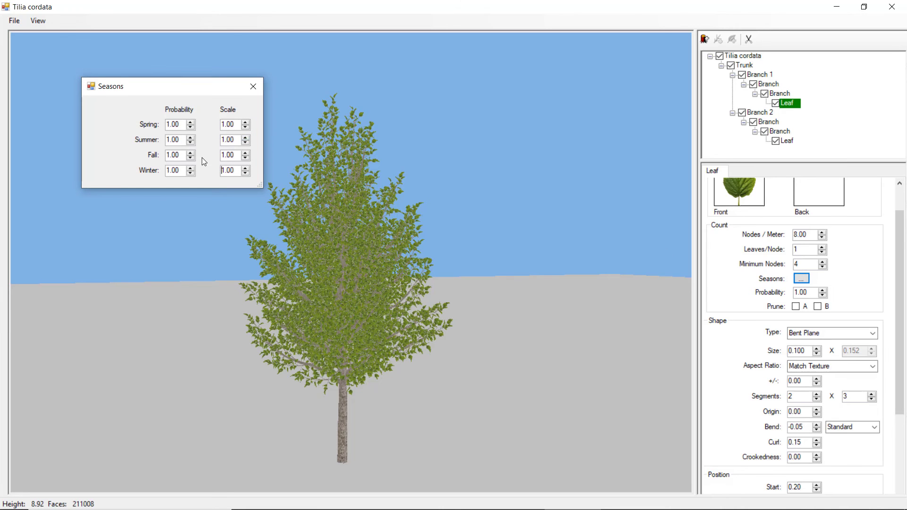
pyautogui.moveTo(178, 172); pyautogui.dragTo(165, 171)
pyautogui.write('0')
pyautogui.press('Return')
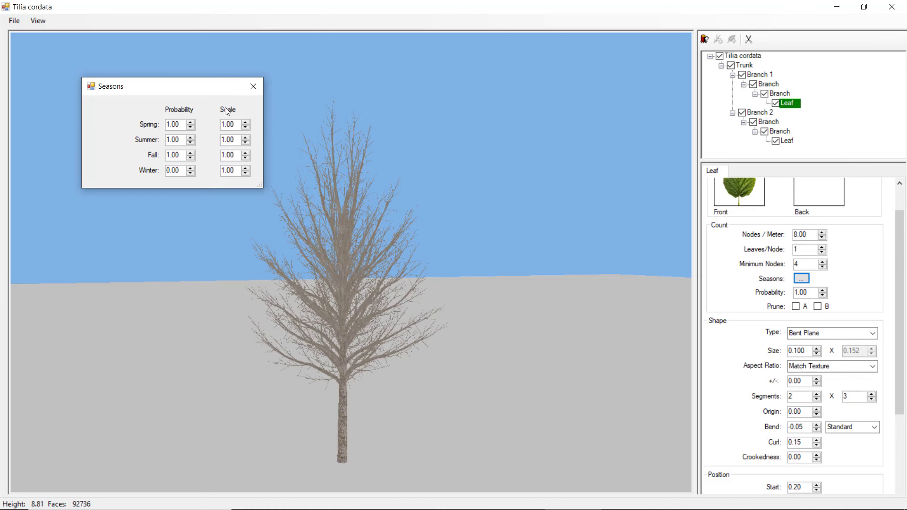
pyautogui.click(252, 87)
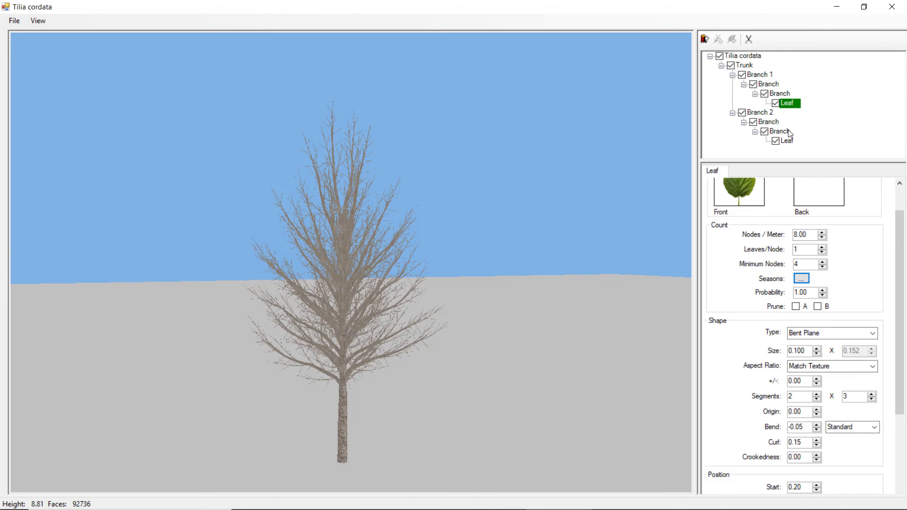
# - Zero the Branch 2 leaves' Winter Probability and copy the Branch 1 Leaf onto its parent branch
pyautogui.click(787, 142)
pyautogui.click(802, 280)
pyautogui.moveTo(200, 184); pyautogui.dragTo(178, 188)
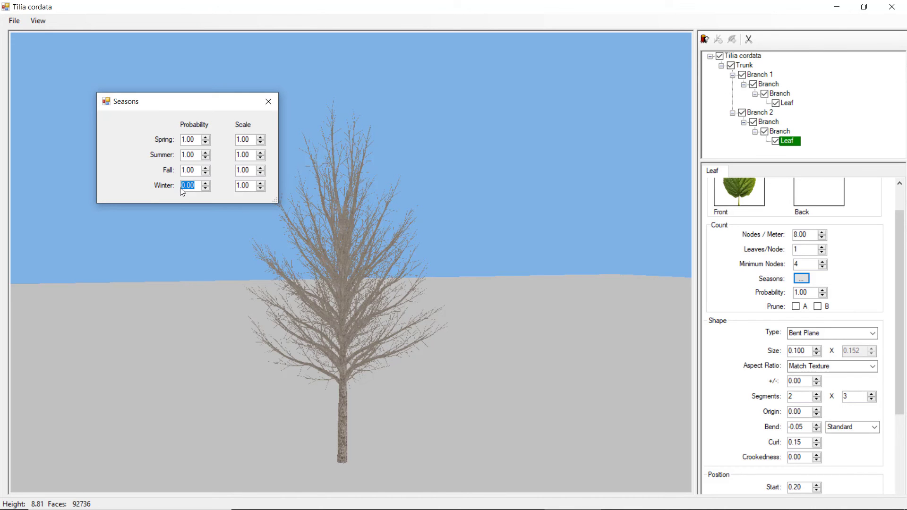
pyautogui.click(269, 102)
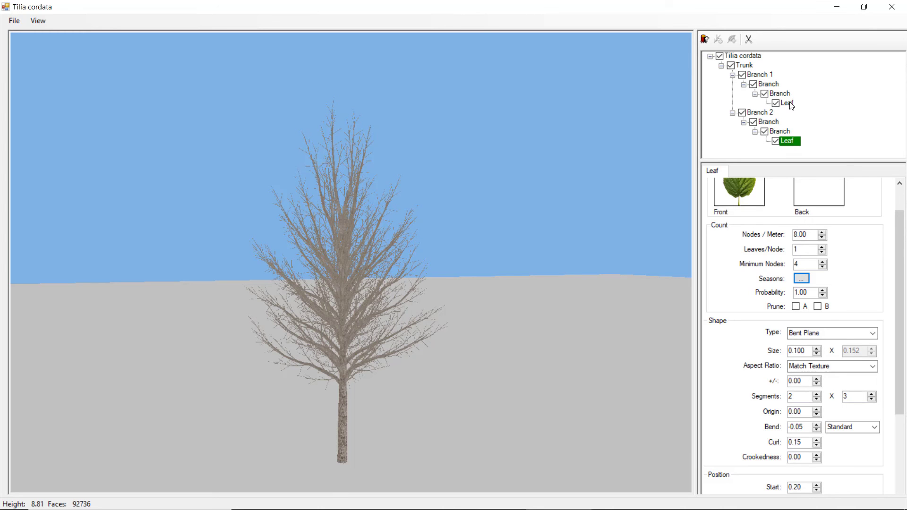
pyautogui.moveTo(789, 105); pyautogui.dragTo(787, 102)
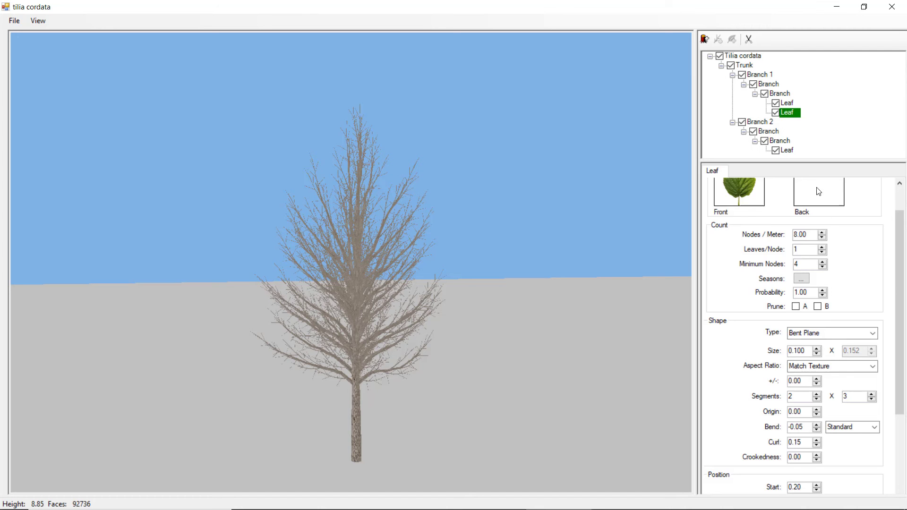
# - Give the new leaf set a Front material made from the Leaf_fall texture
pyautogui.moveTo(898, 286); pyautogui.dragTo(897, 264)
pyautogui.rightClick(753, 236)
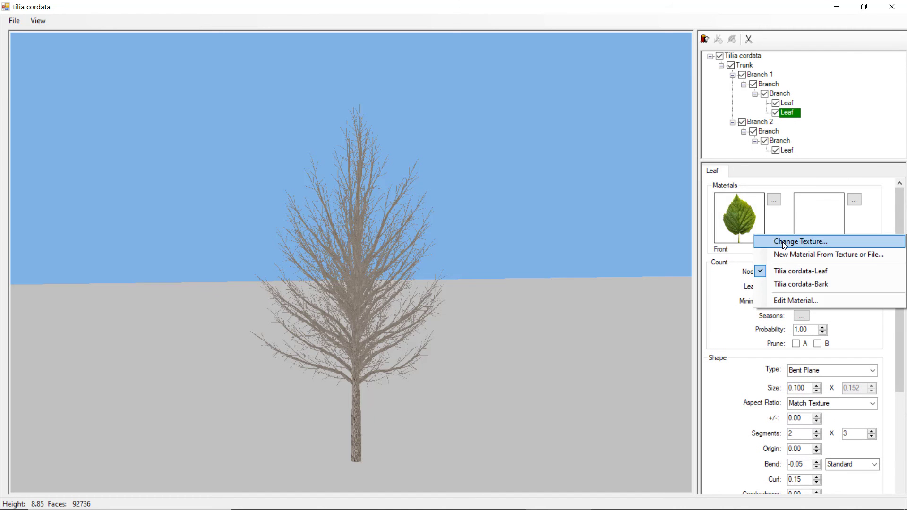
pyautogui.click(783, 250)
pyautogui.click(285, 97)
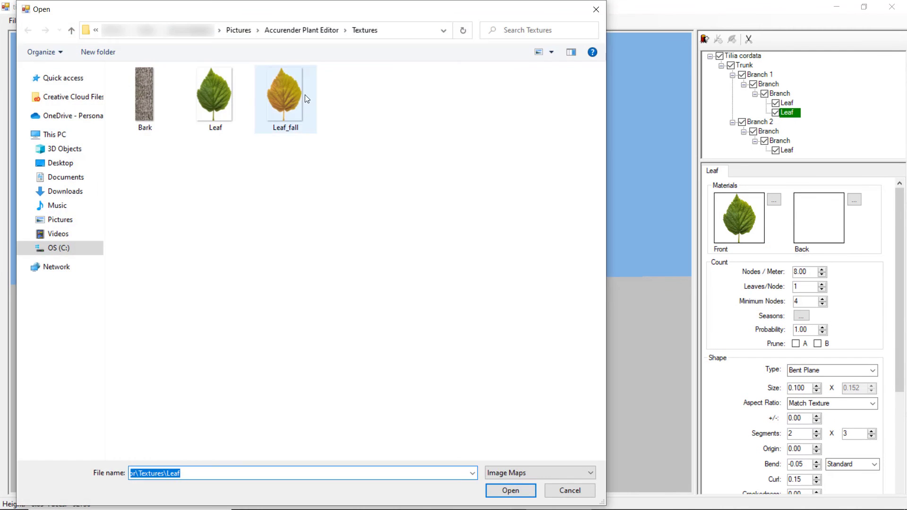
pyautogui.click(508, 489)
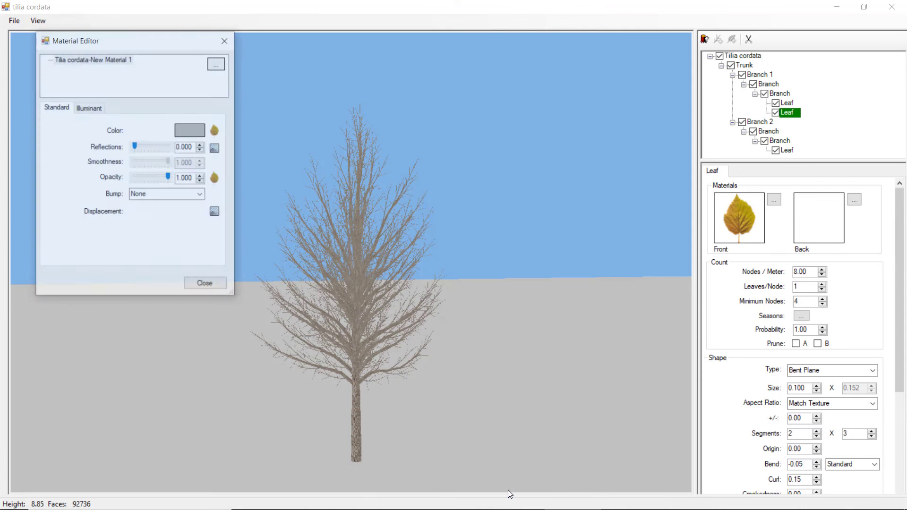
pyautogui.click(216, 286)
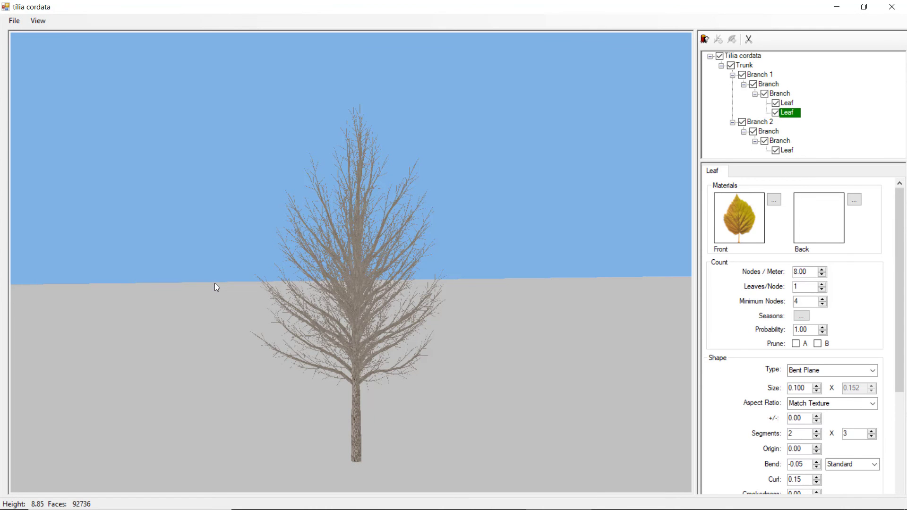
# - Set the fall leaves' Summer and Spring Probability to 0
pyautogui.click(801, 315)
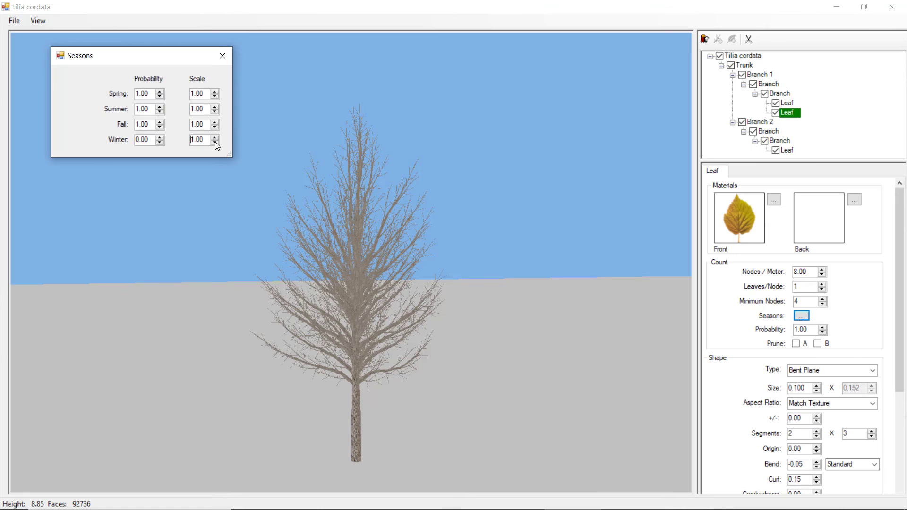
pyautogui.moveTo(150, 125)
pyautogui.mouseDown()
pyautogui.moveTo(136, 127)
pyautogui.moveTo(129, 94)
pyautogui.mouseUp()
pyautogui.write('00')
pyautogui.click(222, 55)
# - Set the green Branch 1 leaves' Fall Probability to 0
pyautogui.click(791, 104)
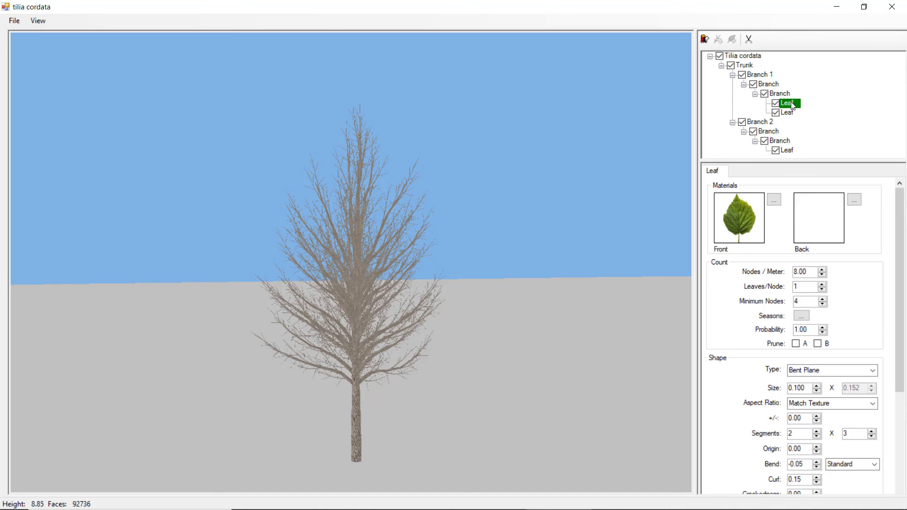
pyautogui.click(801, 315)
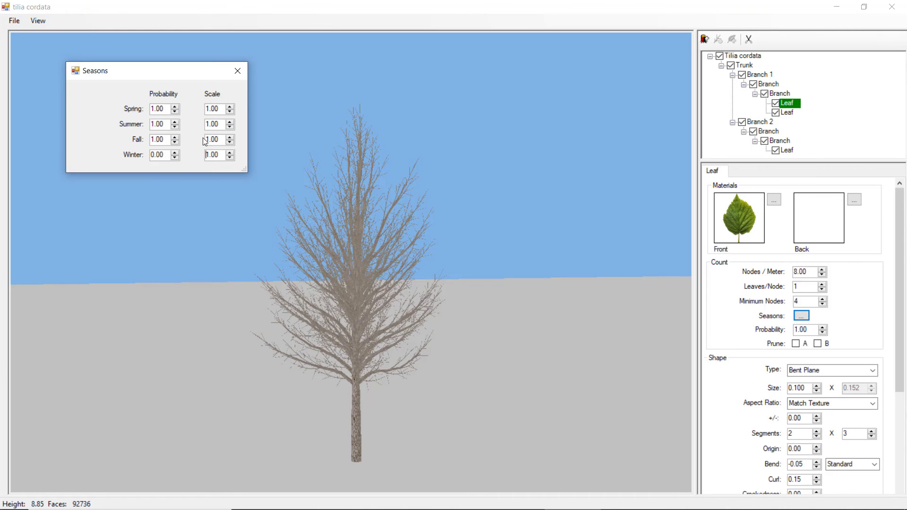
pyautogui.moveTo(165, 140); pyautogui.dragTo(144, 140)
pyautogui.write('0')
pyautogui.press('Tab')
pyautogui.click(236, 72)
# - Paste the fall leaf set into Branch 2's innermost branch and delete the extra leaf set
pyautogui.press('Down')
pyautogui.press('Down')
pyautogui.press('Down')
pyautogui.press('Down')
pyautogui.press('Down')
pyautogui.press('Down')
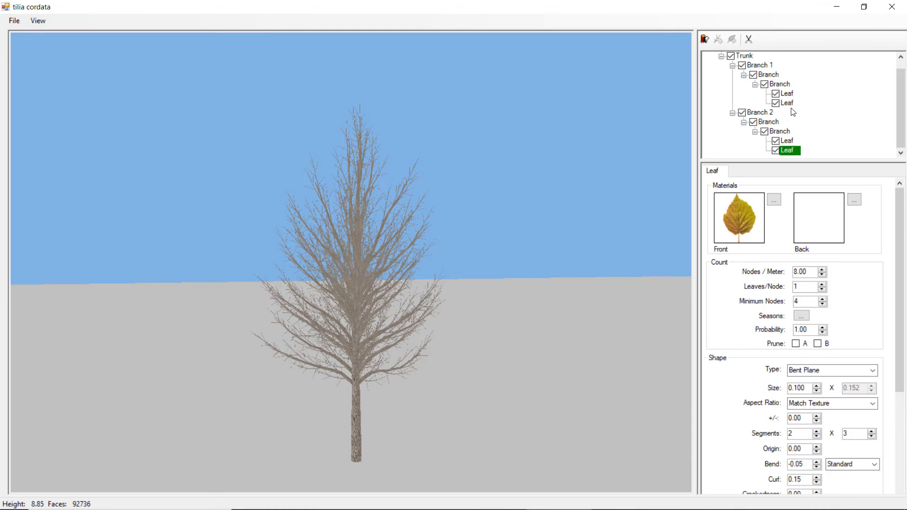
pyautogui.click(782, 131)
pyautogui.press('Insert')
pyautogui.click(788, 134)
pyautogui.click(748, 39)
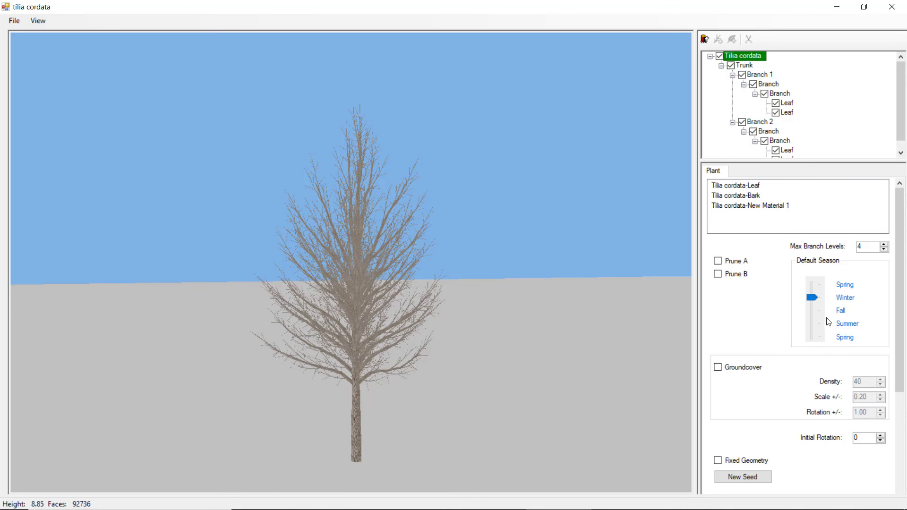
# - Preview the tree with Default Season set to Fall, then Winter, then Spring
pyautogui.click(841, 315)
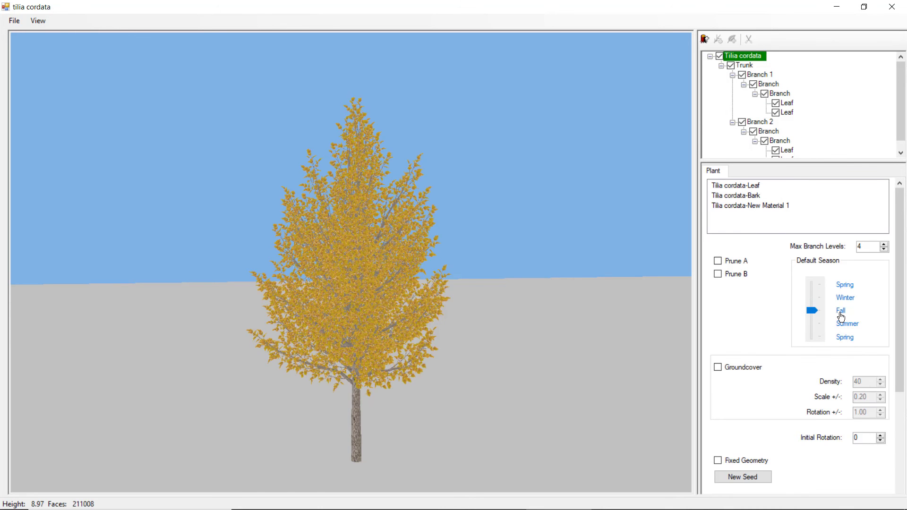
pyautogui.moveTo(431, 328); pyautogui.dragTo(355, 329)
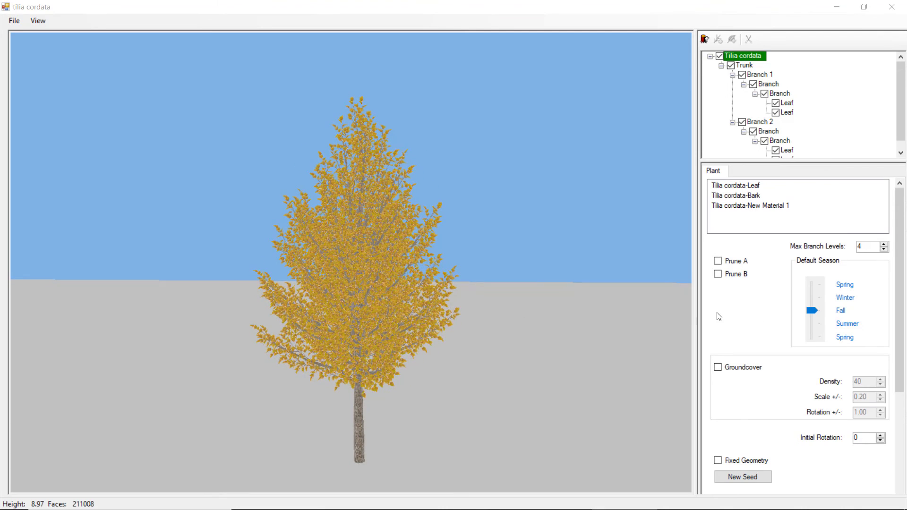
pyautogui.click(840, 302)
pyautogui.click(843, 292)
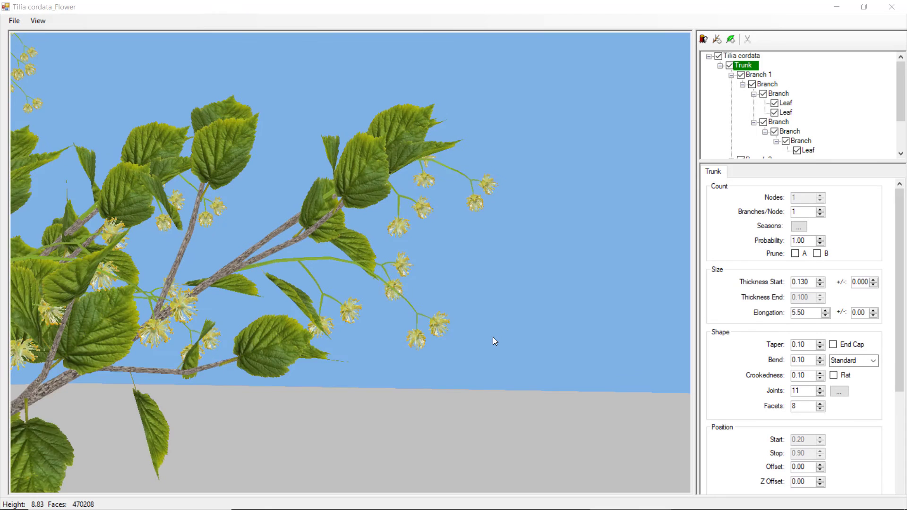
# - Uncheck the flower Leaf under the flowering branch and add a new Leaf to that branch
pyautogui.click(781, 123)
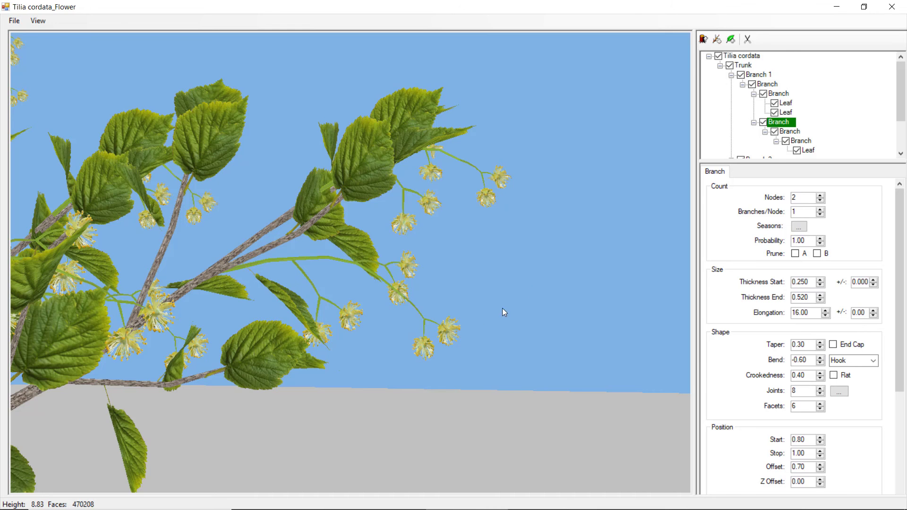
pyautogui.click(807, 151)
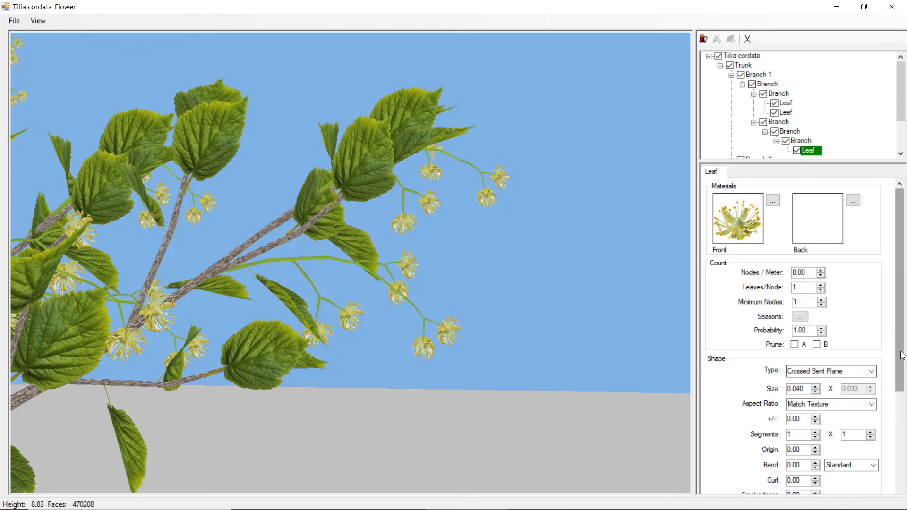
pyautogui.scroll(-2, 871, 387)
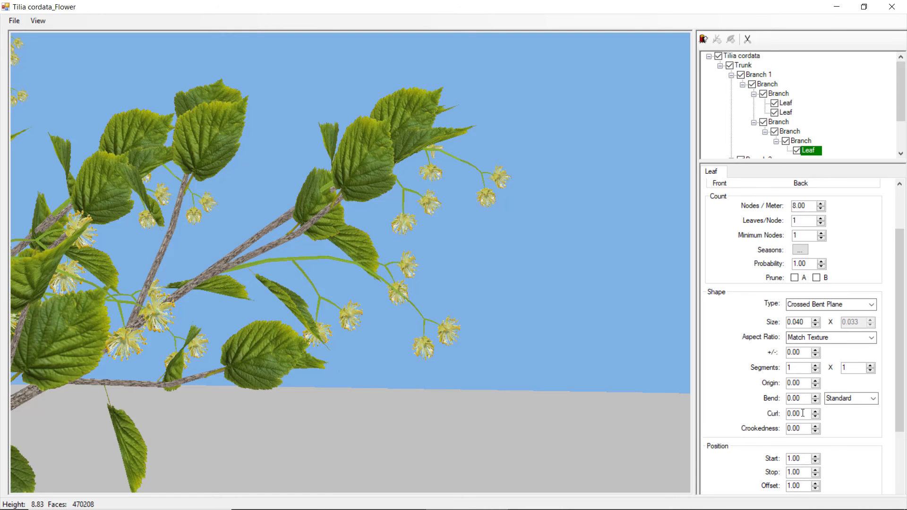
pyautogui.moveTo(455, 358)
pyautogui.mouseDown()
pyautogui.moveTo(286, 374)
pyautogui.moveTo(352, 397)
pyautogui.moveTo(463, 403)
pyautogui.moveTo(398, 384)
pyautogui.mouseUp()
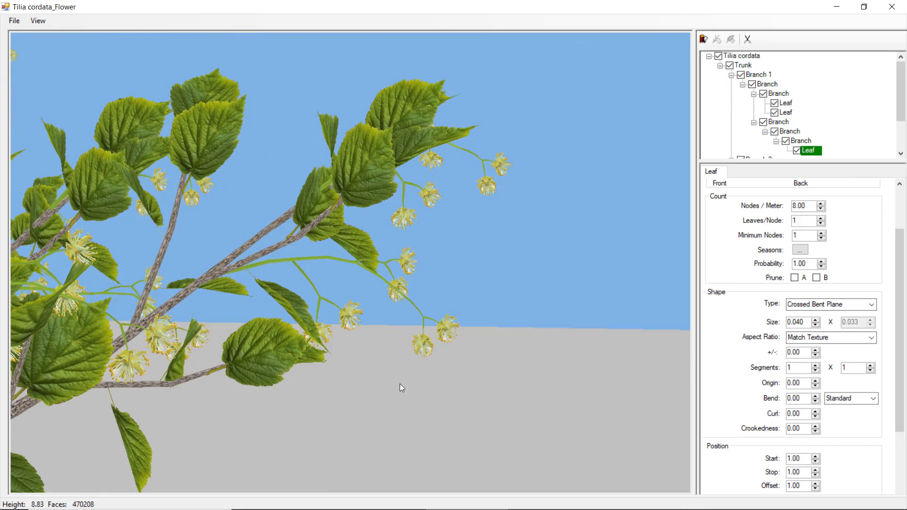
pyautogui.scroll(2, 399, 382)
pyautogui.scroll(2, 350, 362)
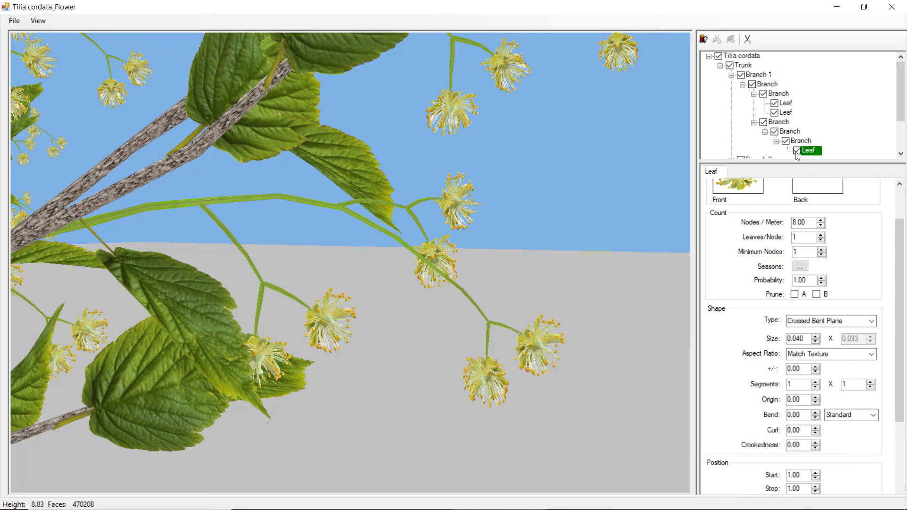
pyautogui.click(797, 150)
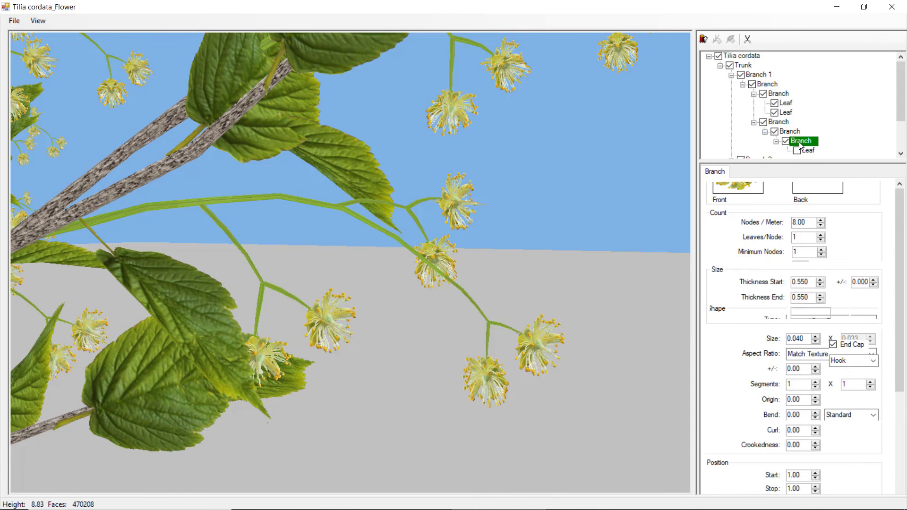
pyautogui.click(731, 40)
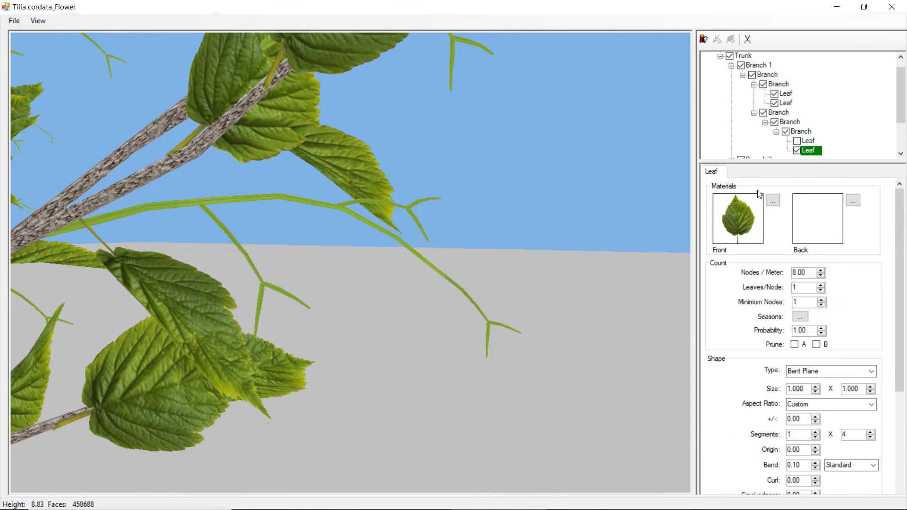
# - Give the new leaf set a Front material from the Petal texture
pyautogui.rightClick(742, 217)
pyautogui.click(775, 238)
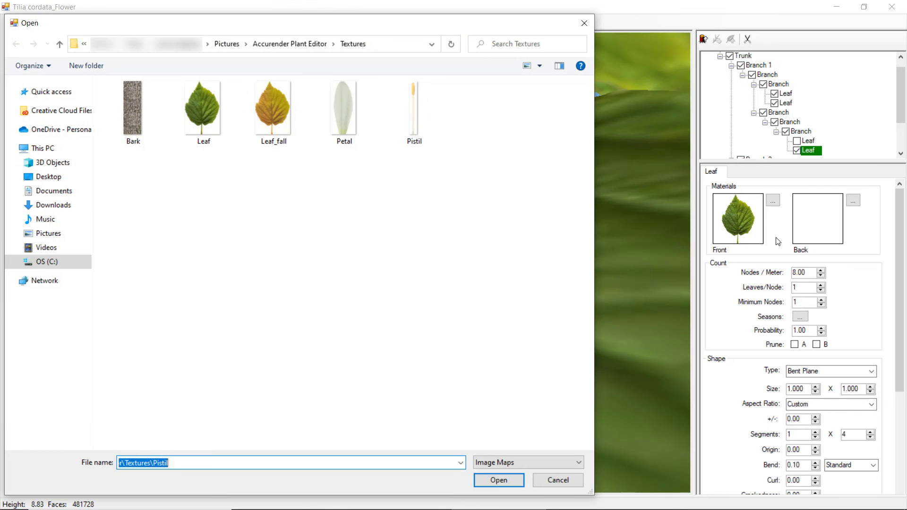
pyautogui.click(343, 111)
pyautogui.press('Return')
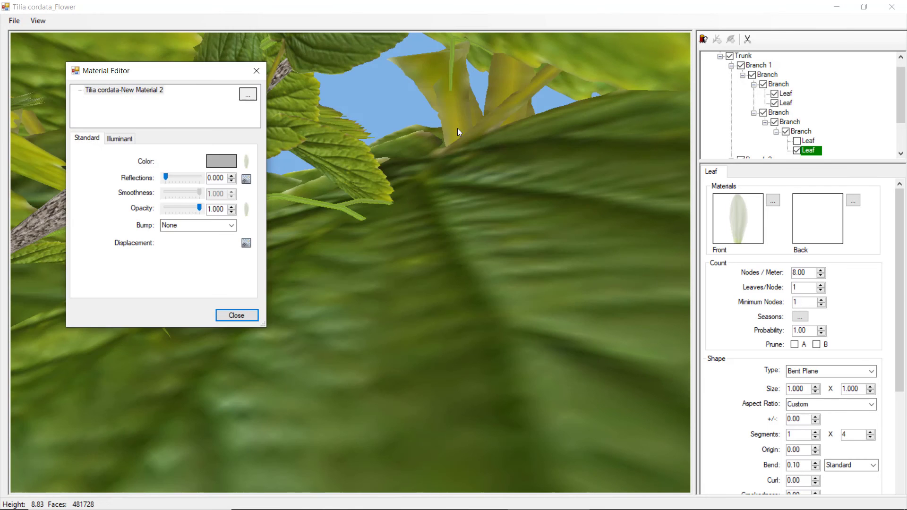
pyautogui.press('Return')
# - Set petals to Match Texture aspect, Size 0.013, 5 per node, Segments 4, Bend 0.20, Curl 0.16
pyautogui.click(870, 404)
pyautogui.click(802, 422)
pyautogui.hotkey('shift', 'Tab')
pyautogui.write('0.013')
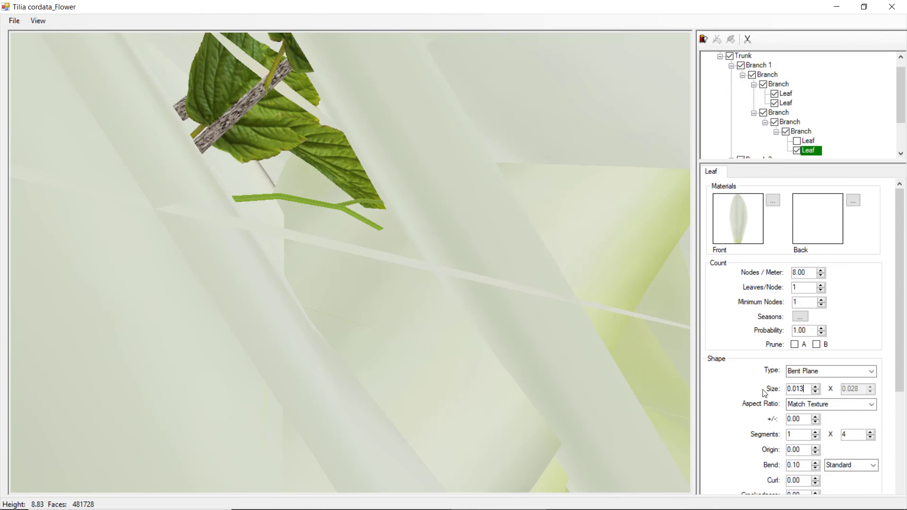
pyautogui.moveTo(800, 287); pyautogui.dragTo(782, 285)
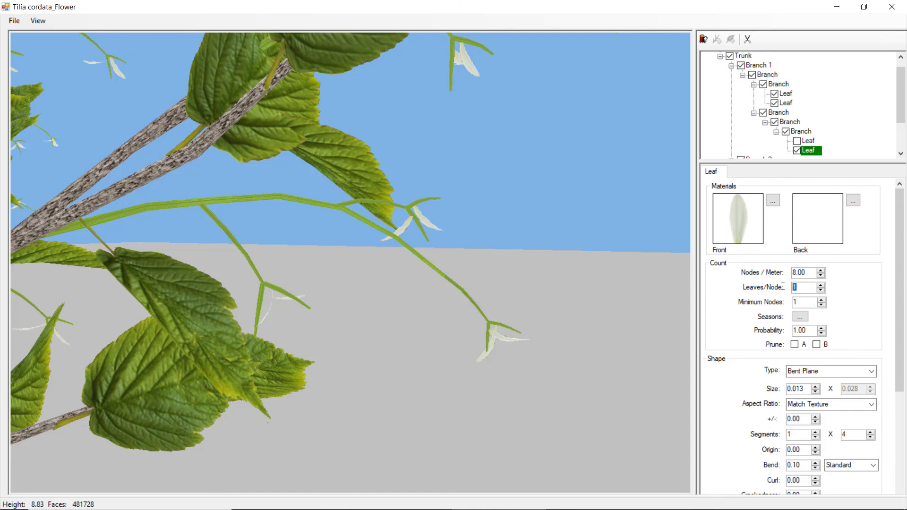
pyautogui.write('5')
pyautogui.doubleClick(798, 434)
pyautogui.write('4')
pyautogui.write('20')
pyautogui.moveTo(805, 467); pyautogui.dragTo(762, 478)
pyautogui.write('.16')
pyautogui.press('Tab')
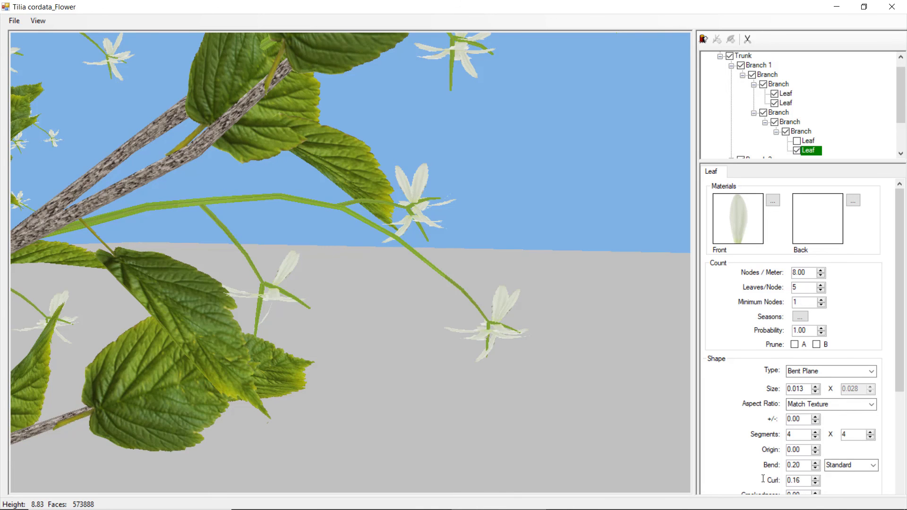
# - Set petal Start 0.95, follow the parent stem with Vertical Start 8, and add another Leaf
pyautogui.moveTo(899, 336); pyautogui.dragTo(888, 432)
pyautogui.click(806, 368)
pyautogui.doubleClick(806, 368)
pyautogui.write('0.95')
pyautogui.click(792, 431)
pyautogui.doubleClick(806, 446)
pyautogui.write('80')
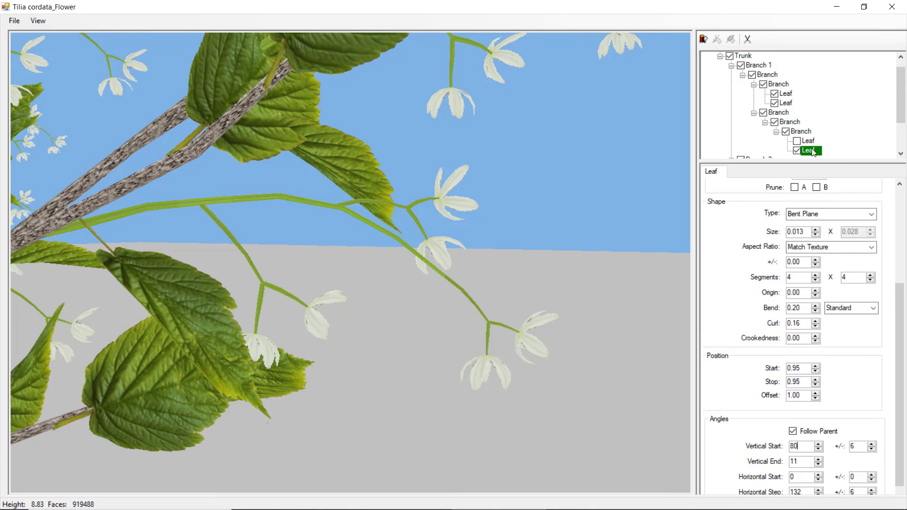
pyautogui.click(801, 132)
pyautogui.click(731, 42)
pyautogui.scroll(2, 802, 283)
# - Give the new leaf a Petal texture material, texture-matched aspect ratio and size 0.002
pyautogui.scroll(5, 780, 236)
pyautogui.rightClick(752, 215)
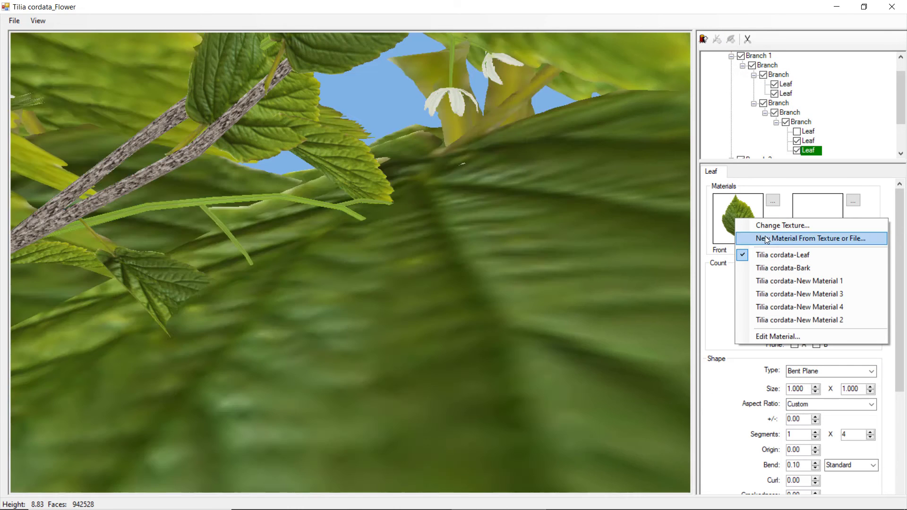
pyautogui.click(766, 238)
pyautogui.doubleClick(414, 128)
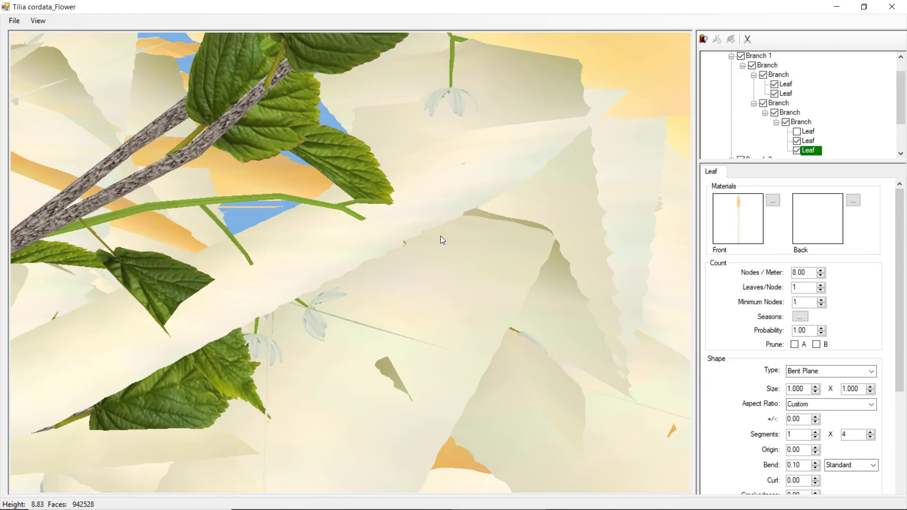
pyautogui.click(831, 404)
pyautogui.click(805, 422)
pyautogui.doubleClick(803, 390)
pyautogui.write('0.002')
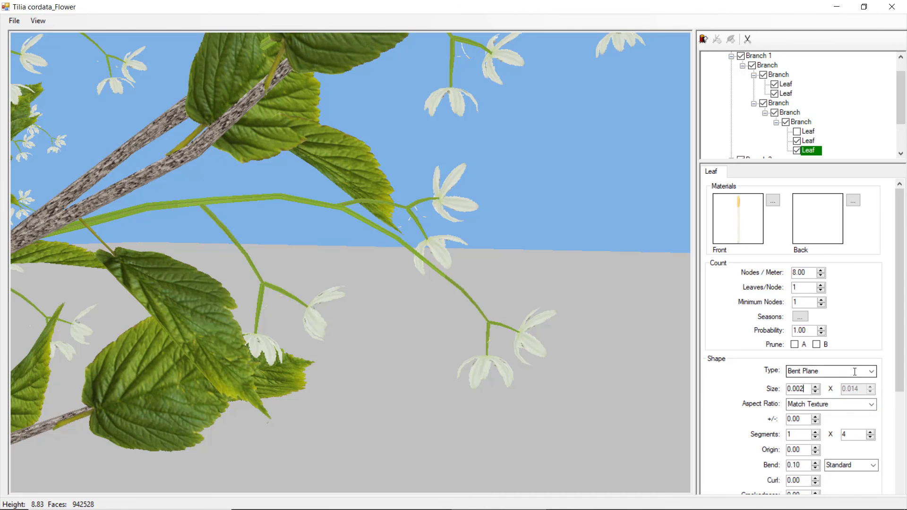
# - Make the petals Crossed Bent Plane with 6 leaves per node
pyautogui.click(871, 371)
pyautogui.click(812, 389)
pyautogui.doubleClick(799, 289)
pyautogui.write('6')
pyautogui.press('Tab')
pyautogui.write('2')
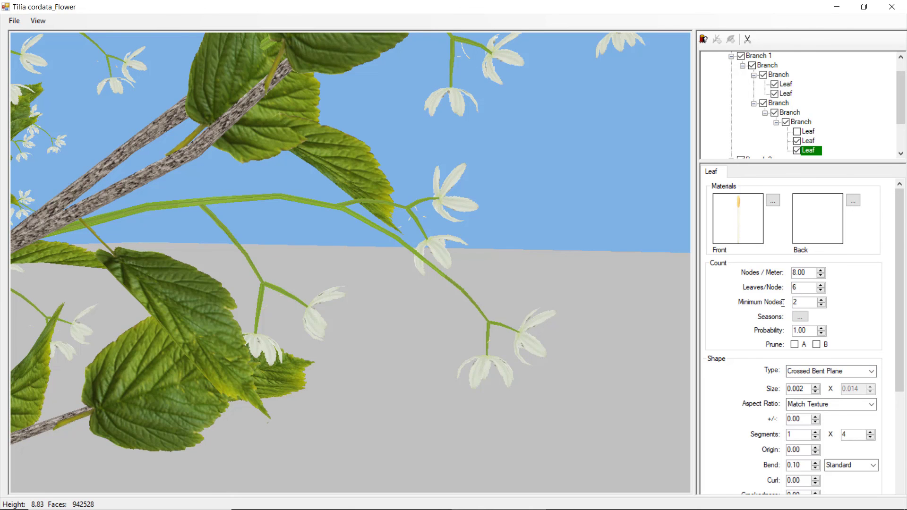
pyautogui.moveTo(900, 321); pyautogui.dragTo(899, 425)
# - Set start position 1, follow parent, and vertical start angle 60 for the petals
pyautogui.doubleClick(806, 344)
pyautogui.write('1')
pyautogui.press('Tab')
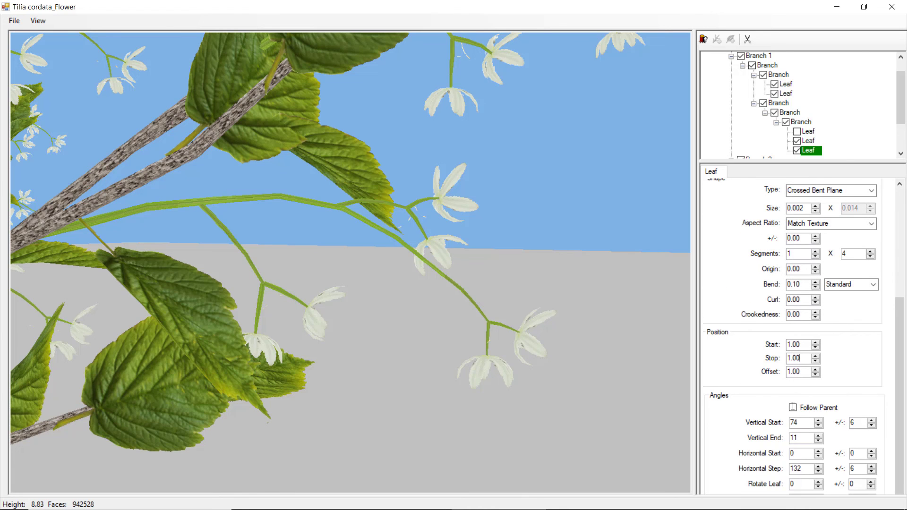
pyautogui.click(792, 407)
pyautogui.doubleClick(792, 422)
pyautogui.write('60')
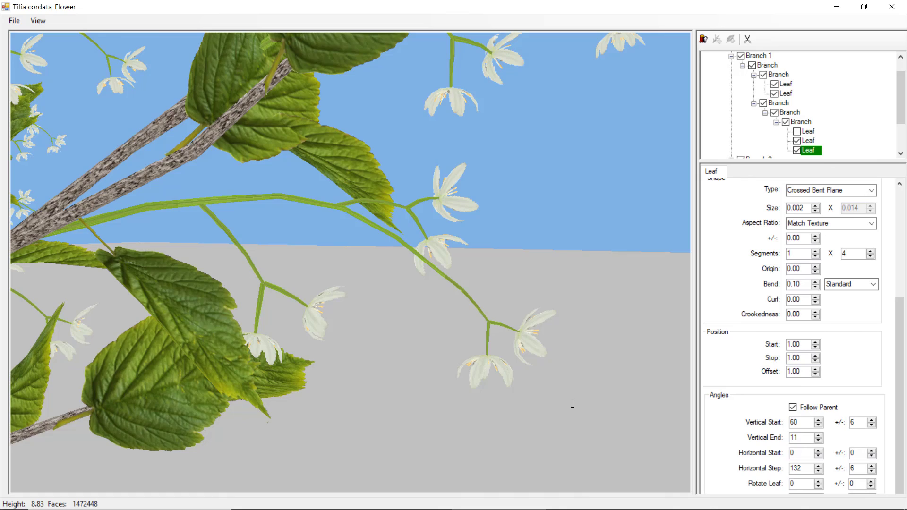
pyautogui.moveTo(568, 394)
pyautogui.mouseDown()
pyautogui.moveTo(452, 331)
pyautogui.moveTo(198, 262)
pyautogui.moveTo(186, 288)
pyautogui.moveTo(265, 265)
pyautogui.moveTo(406, 302)
pyautogui.moveTo(555, 271)
pyautogui.mouseUp()
# - Delete the unused hidden second leaf from the twig
pyautogui.click(796, 150)
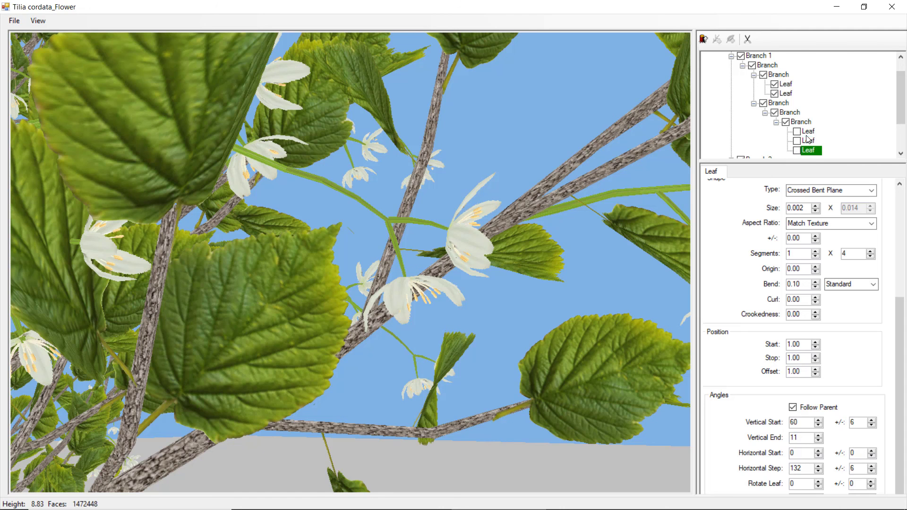
pyautogui.click(806, 133)
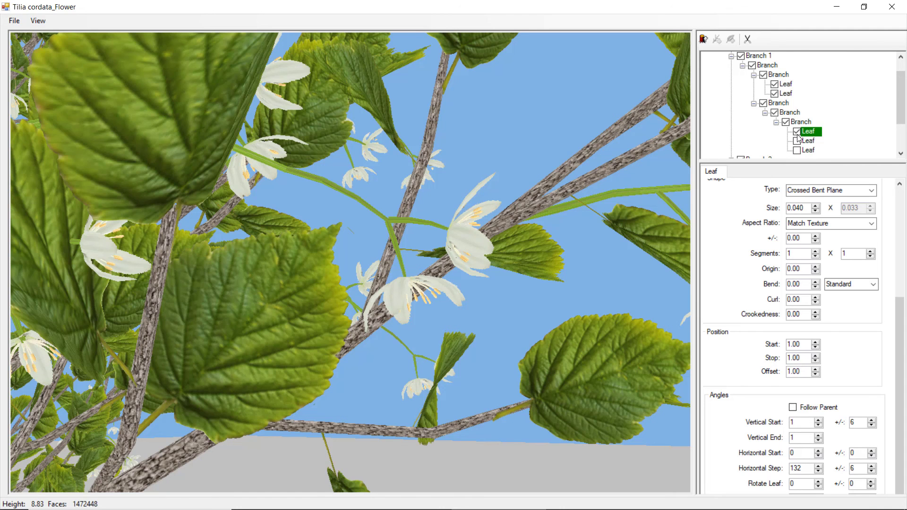
pyautogui.click(806, 143)
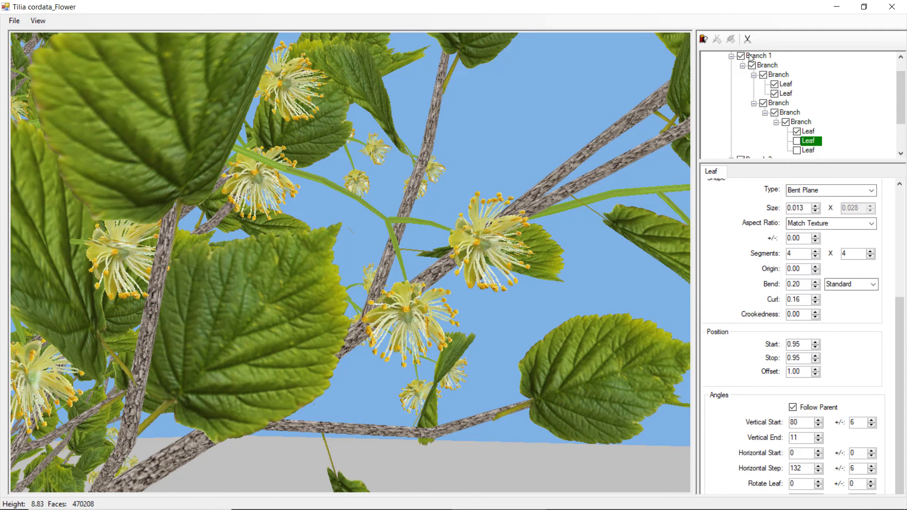
pyautogui.click(753, 45)
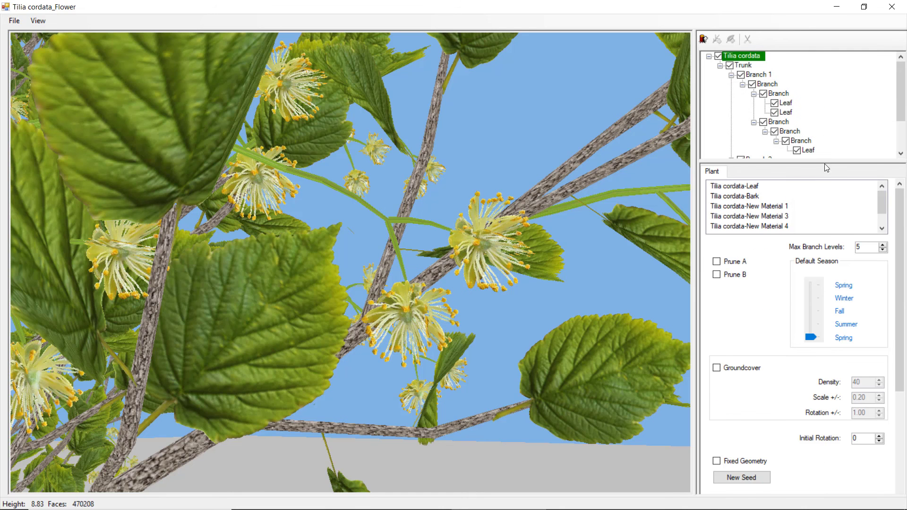
# - Lower the flowering branch's Summer, Fall and Winter season probabilities so it appears mainly in spring
pyautogui.moveTo(825, 163); pyautogui.dragTo(824, 310)
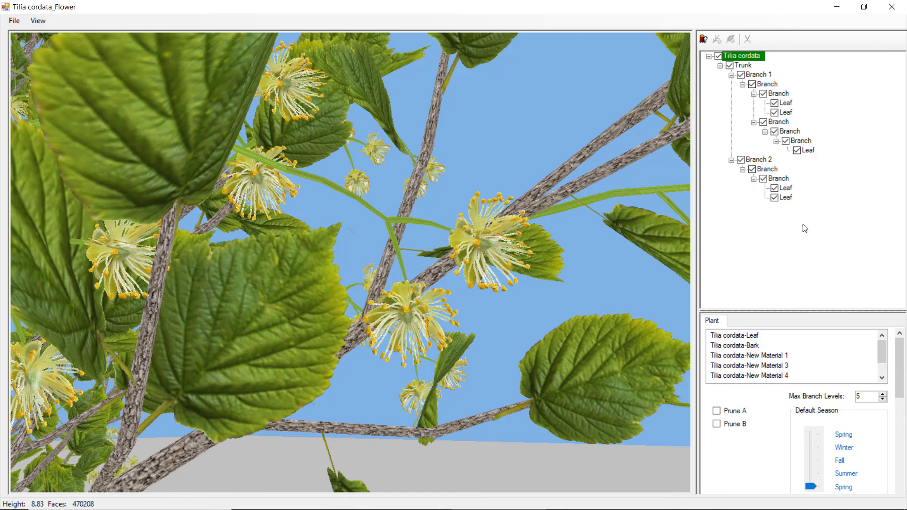
pyautogui.click(784, 123)
pyautogui.click(799, 375)
pyautogui.moveTo(168, 123); pyautogui.dragTo(151, 125)
pyautogui.write('0.5')
pyautogui.press('Tab')
pyautogui.write('0')
pyautogui.press('Tab')
pyautogui.write('0')
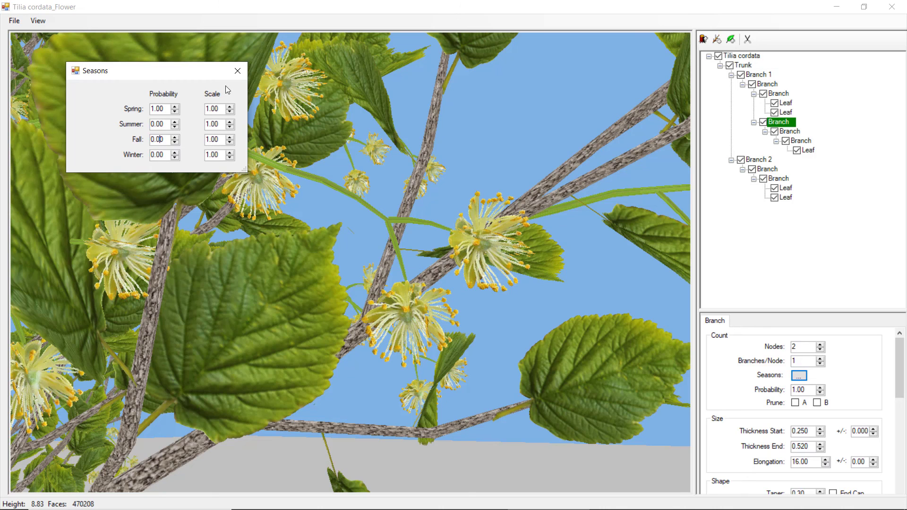
pyautogui.click(238, 70)
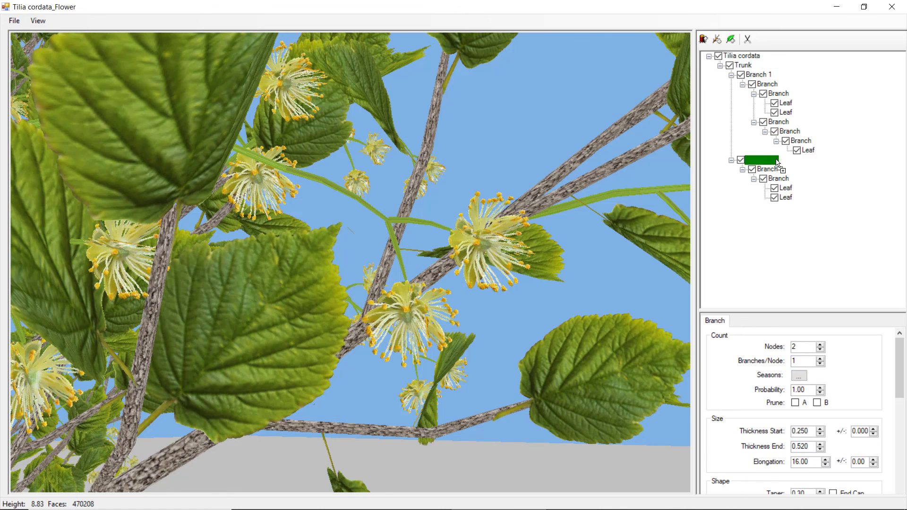
# - Copy the flowering branch under Branch 2 and view the whole tree
pyautogui.moveTo(775, 125); pyautogui.dragTo(758, 159)
pyautogui.scroll(-3, 504, 250)
pyautogui.scroll(-3, 504, 250)
pyautogui.scroll(-3, 503, 250)
pyautogui.scroll(-3, 503, 250)
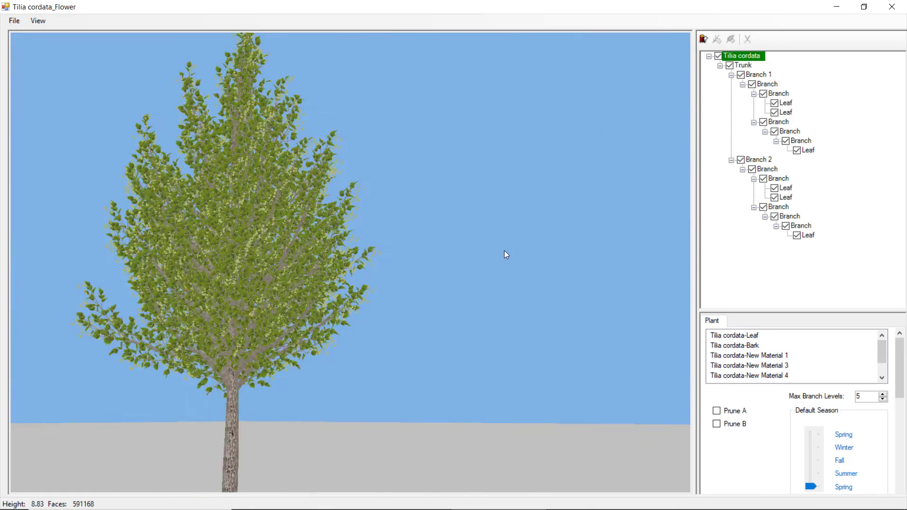
pyautogui.moveTo(504, 250); pyautogui.dragTo(345, 277)
pyautogui.scroll(2, 366, 265)
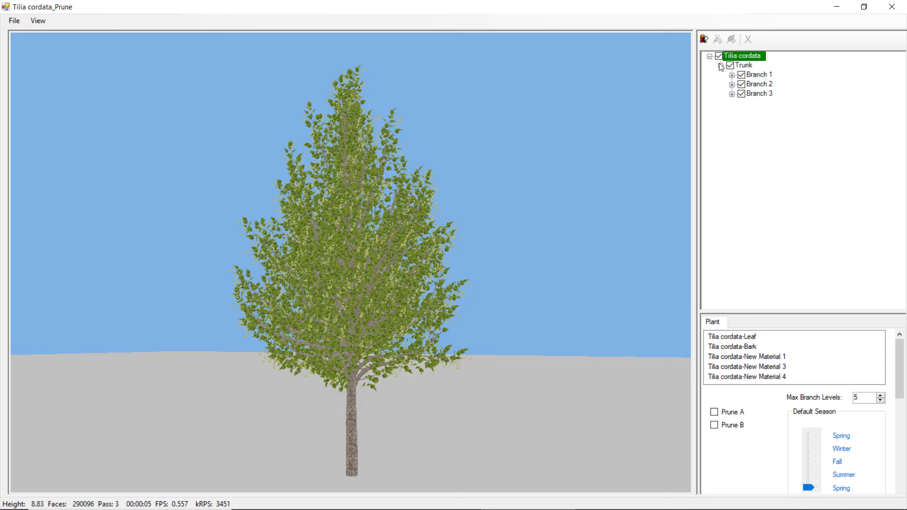
# - Expand Branch 1, Branch 2 and Branch 3 in the plant hierarchy
pyautogui.click(754, 76)
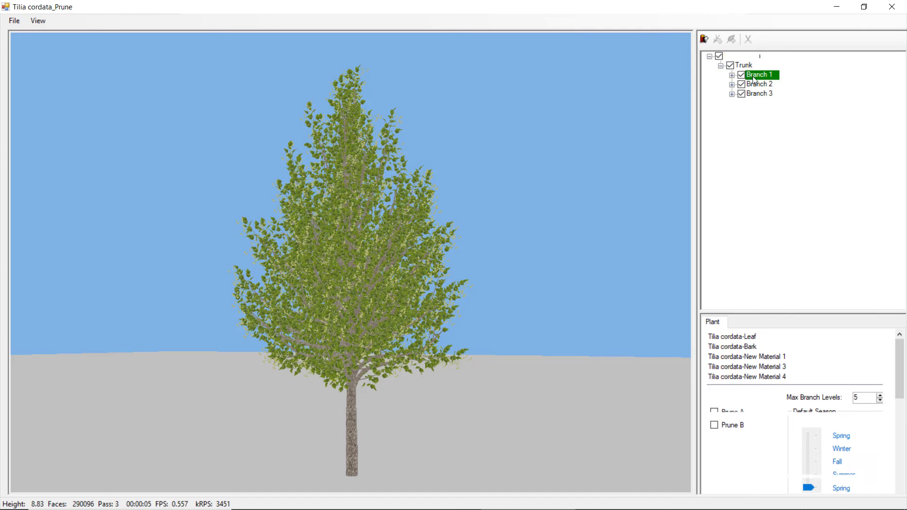
pyautogui.click(731, 75)
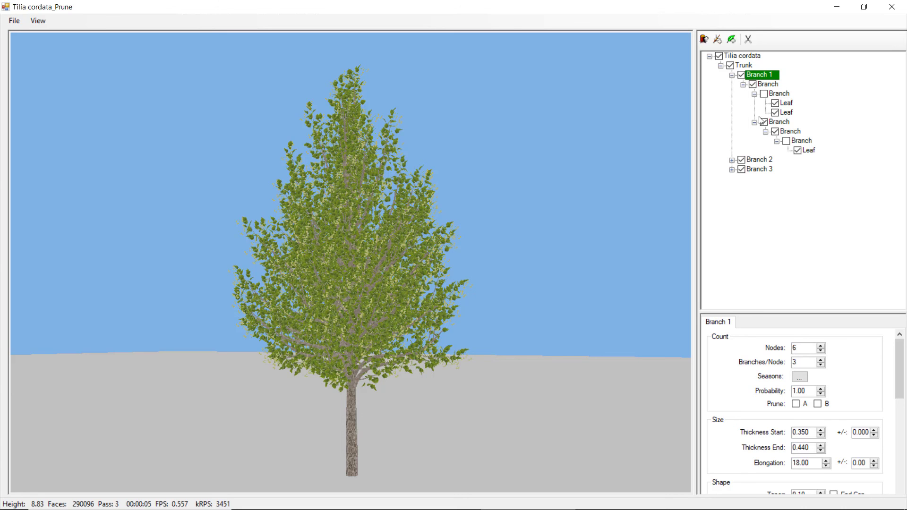
pyautogui.click(731, 161)
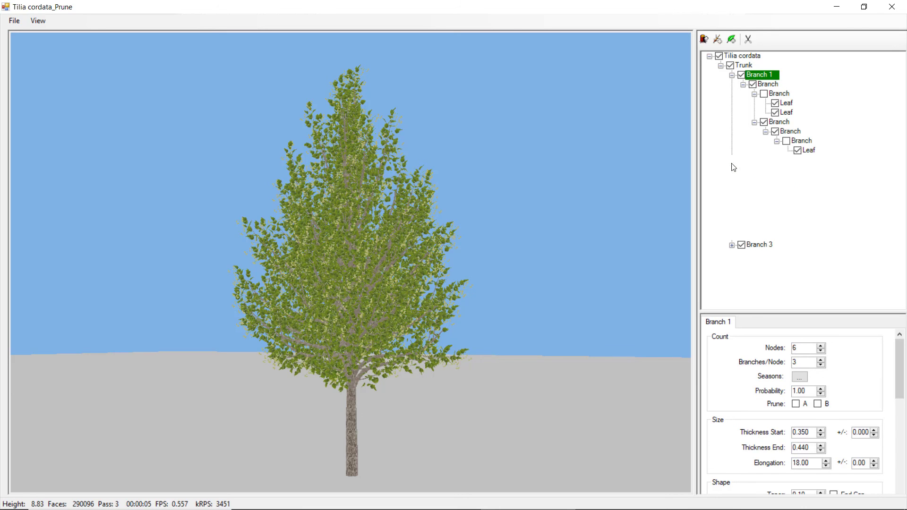
pyautogui.click(732, 245)
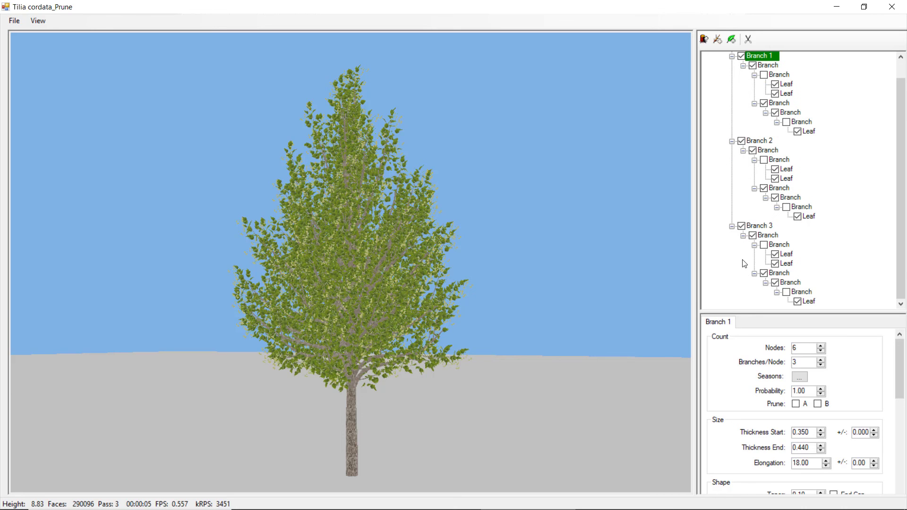
# - Tick Prune A on Branch 3 and on the Tilia cordata plant properties
pyautogui.click(753, 227)
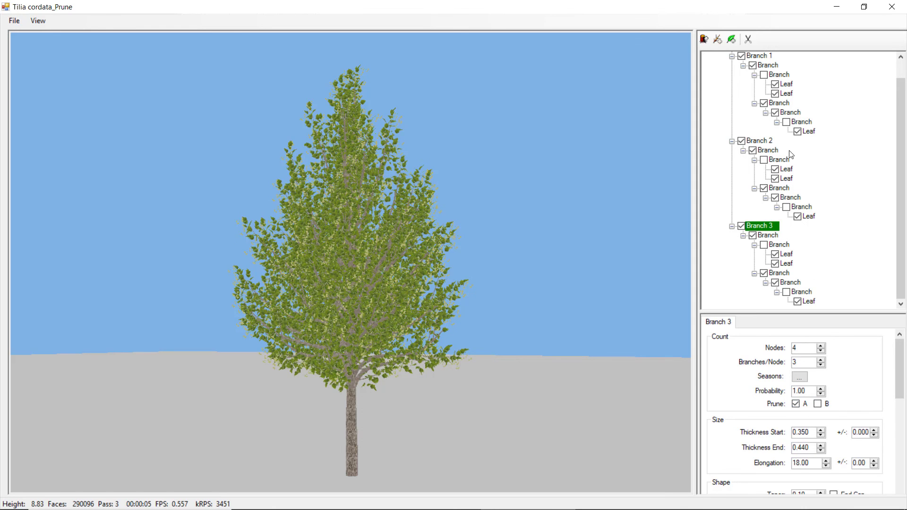
pyautogui.moveTo(901, 91); pyautogui.dragTo(902, 74)
pyautogui.click(756, 56)
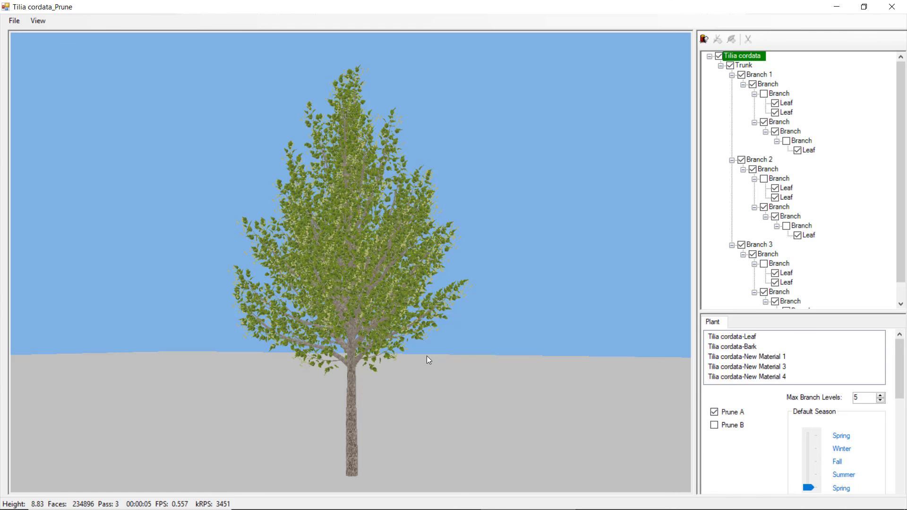
pyautogui.click(759, 244)
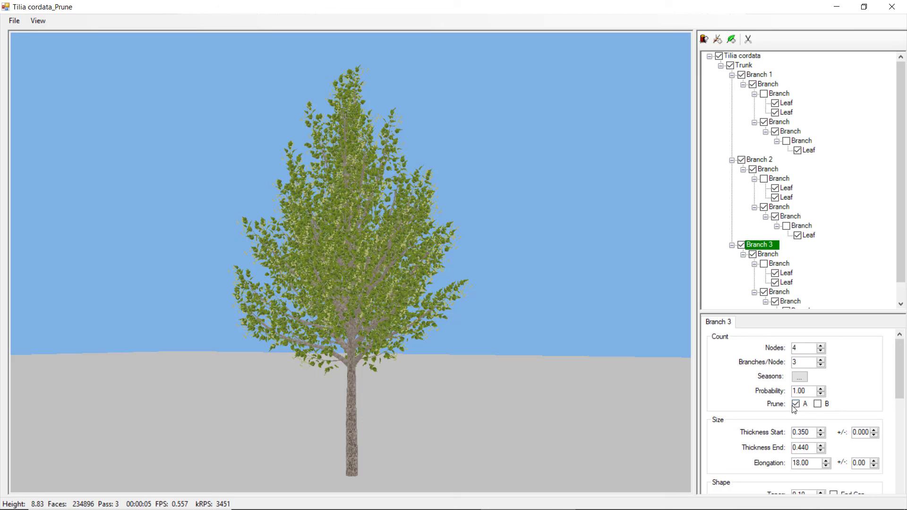
pyautogui.click(752, 56)
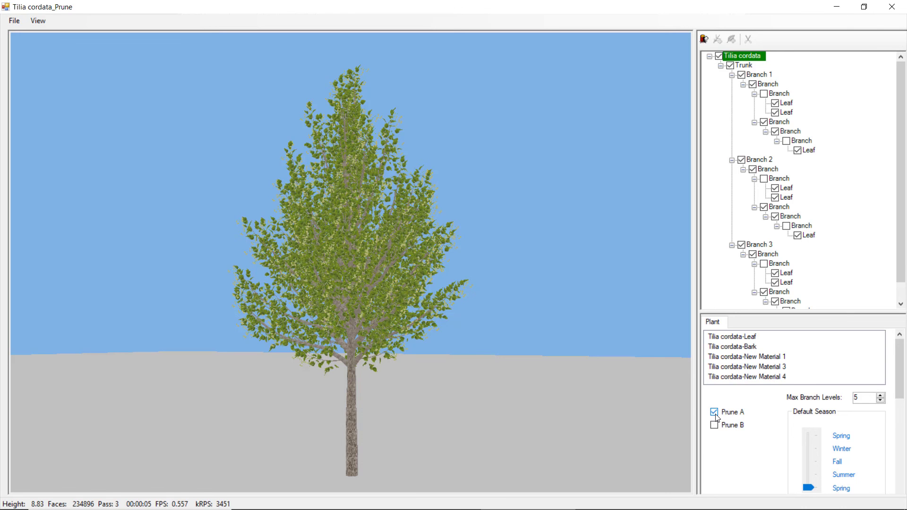
# - Render the pruned Tilia cordata tree using View > Render
pyautogui.click(49, 25)
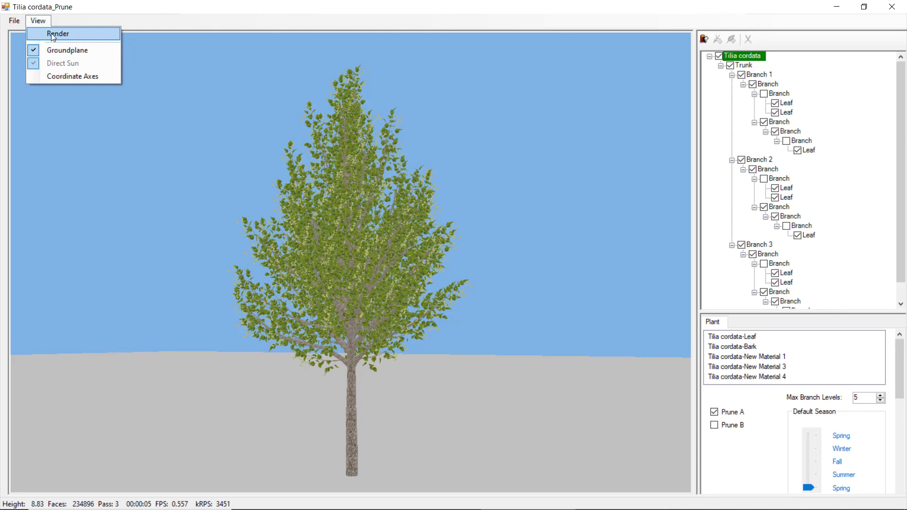
pyautogui.click(46, 24)
pyautogui.click(49, 34)
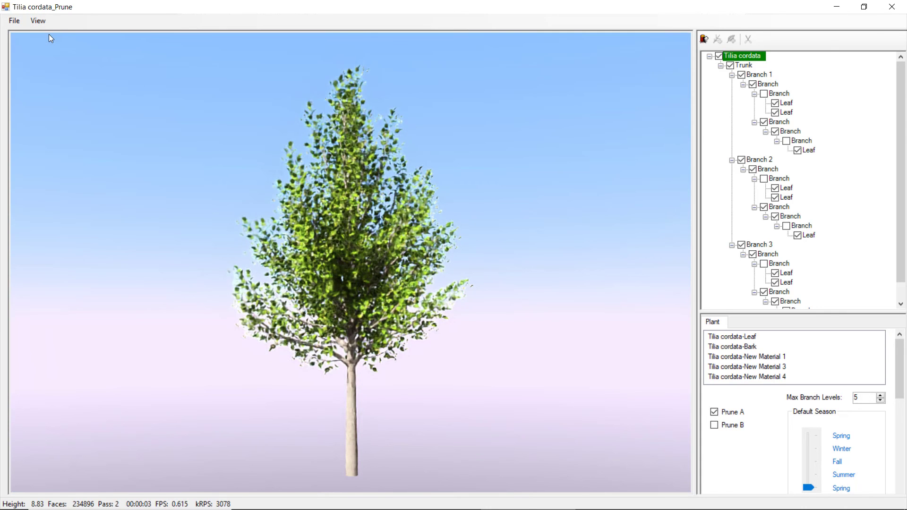